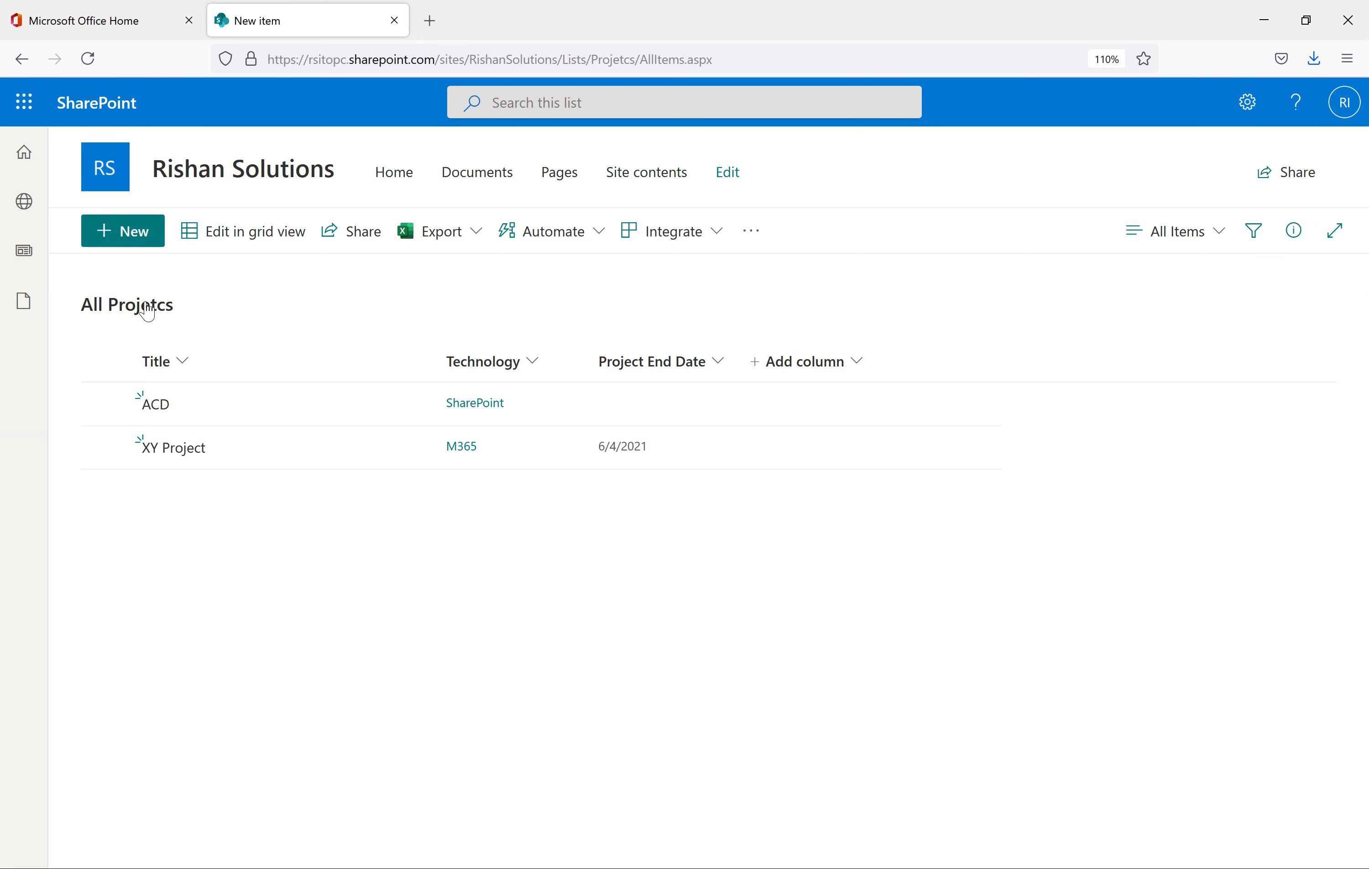
# Examine the settings of the All Projetcs list, including its advanced settings, columns and views.
pyautogui.click(1249, 103)
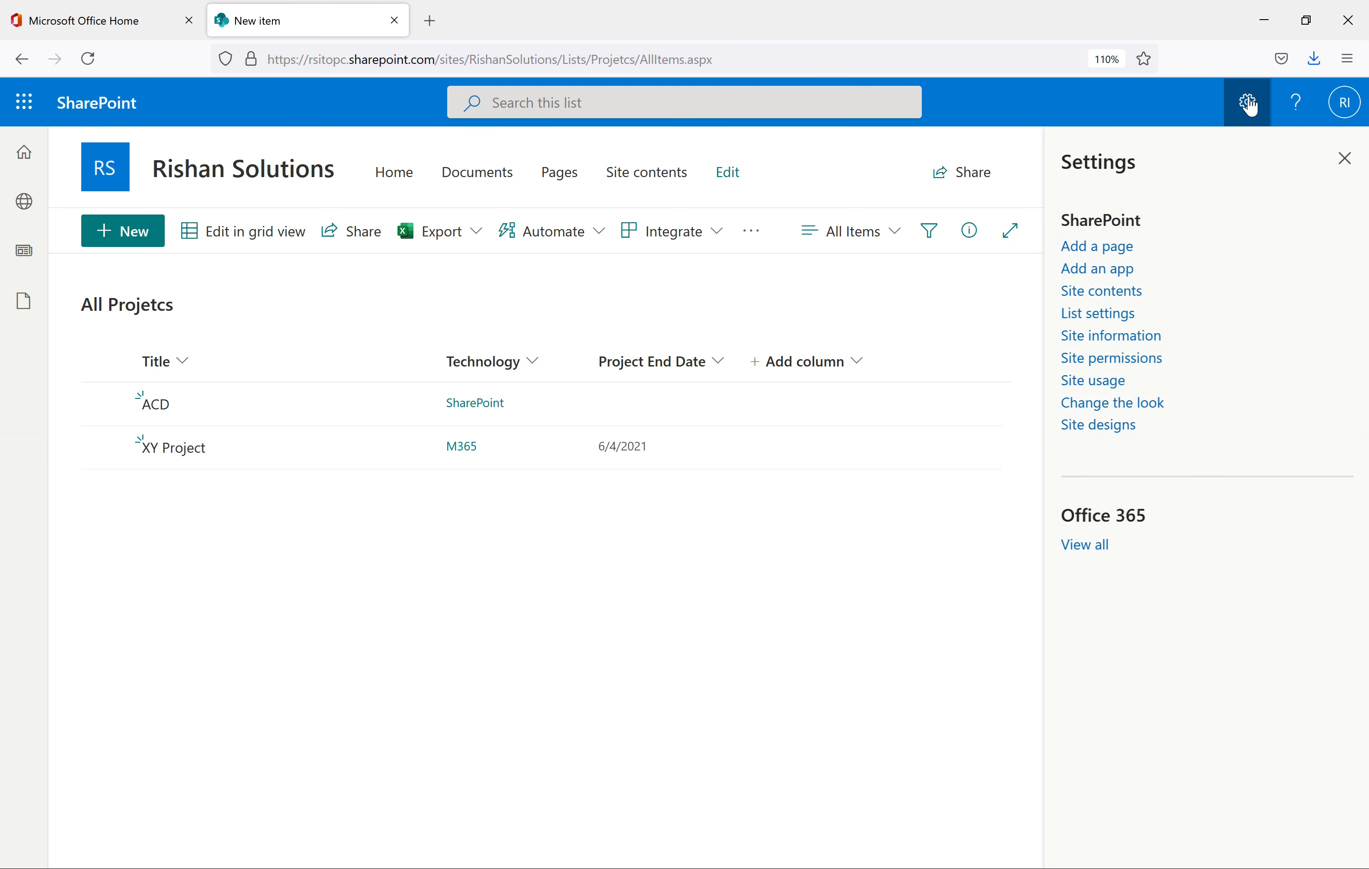
pyautogui.click(1093, 314)
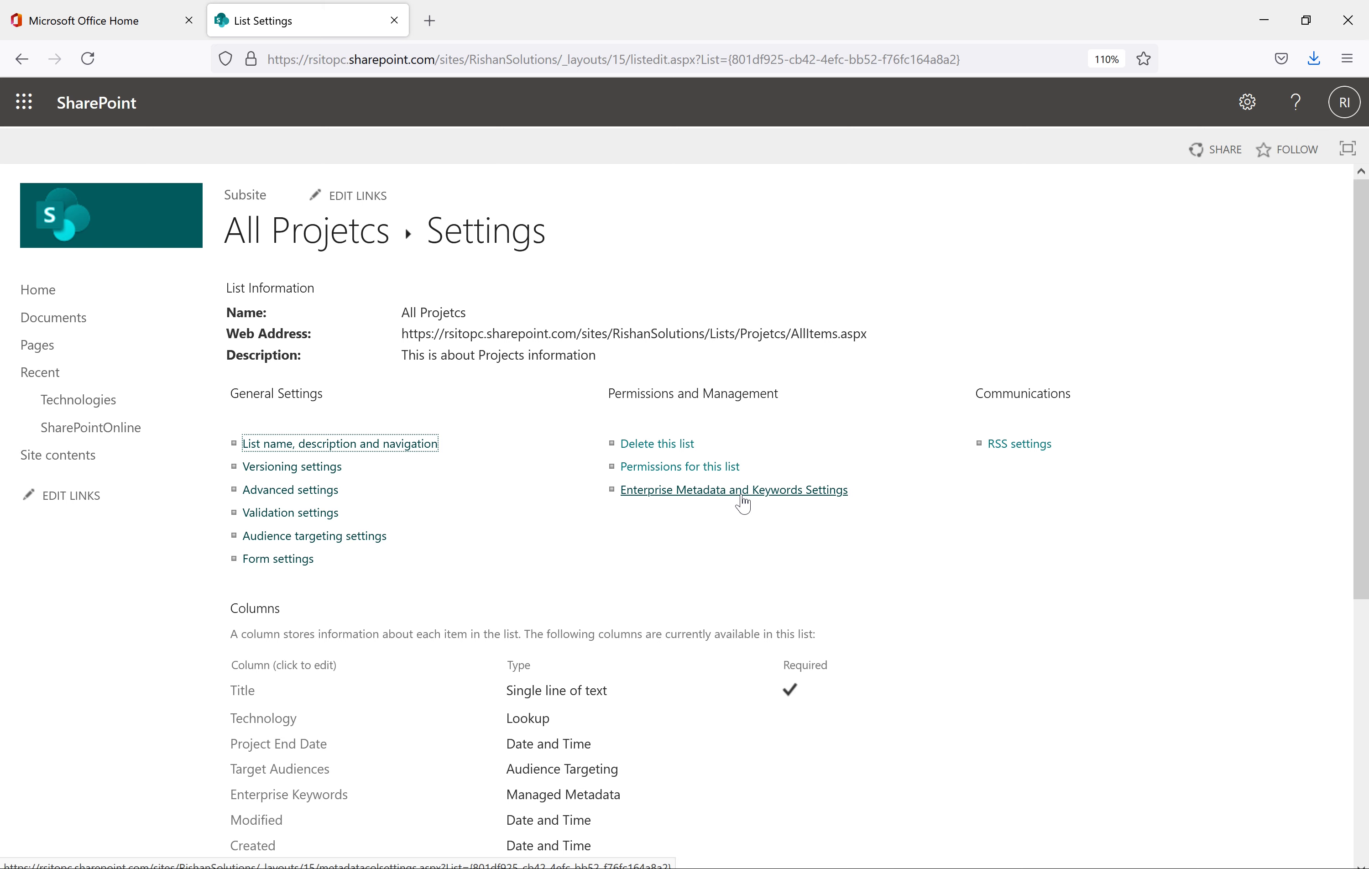
pyautogui.click(297, 492)
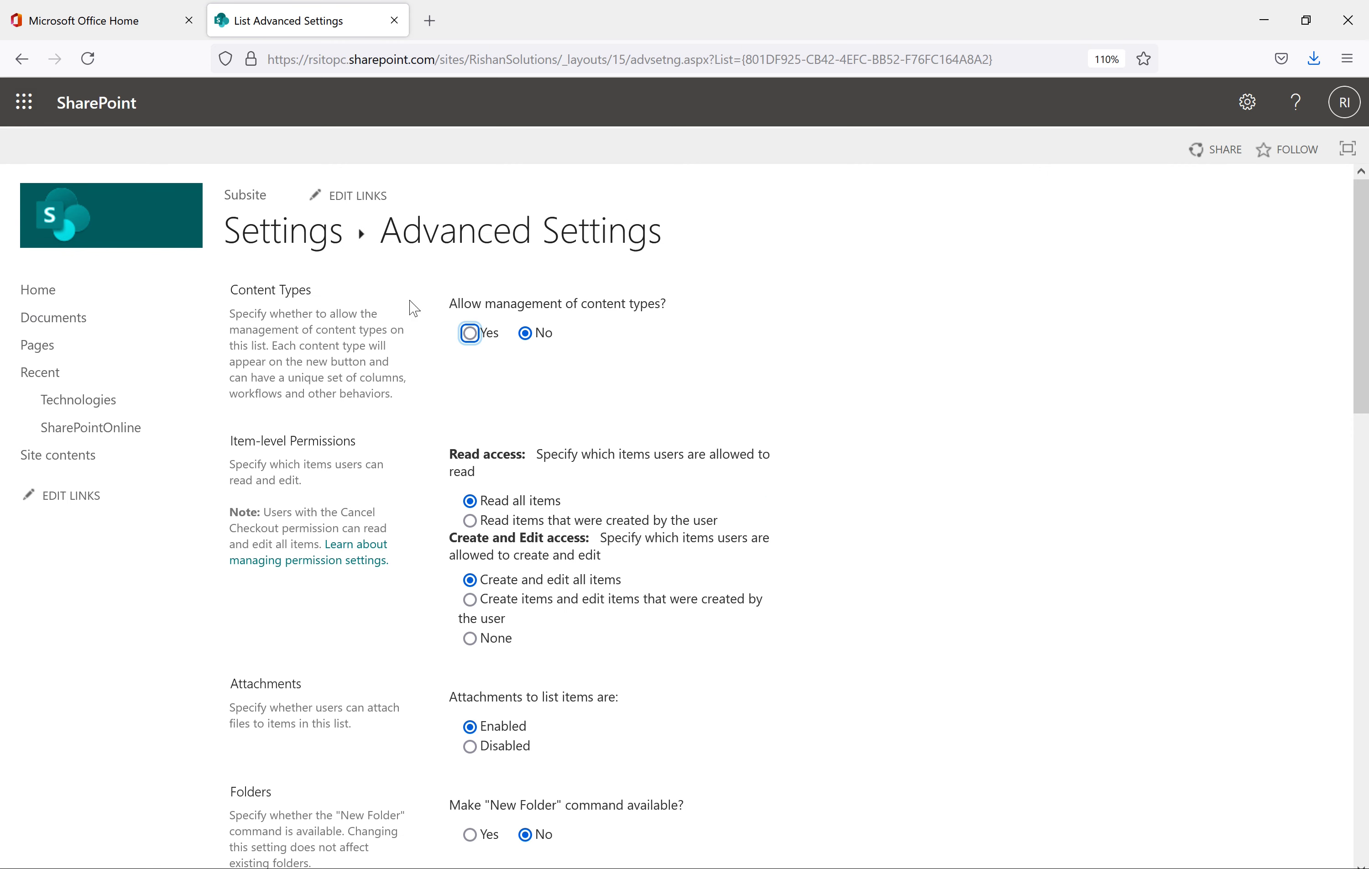
pyautogui.hotkey('alt', 'Left')
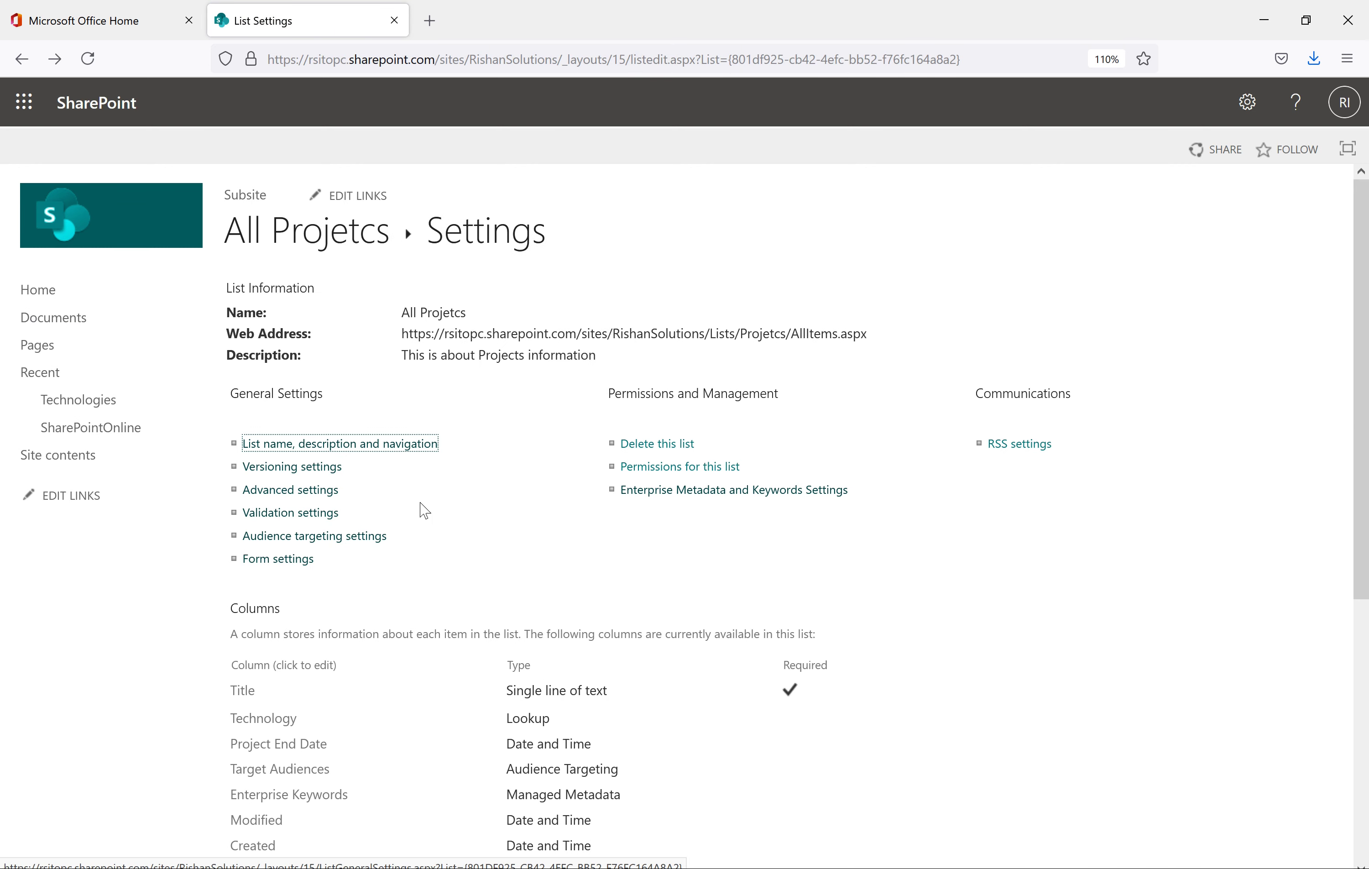
pyautogui.scroll(-1, 414, 529)
pyautogui.scroll(-1, 414, 529)
pyautogui.scroll(-3, 311, 487)
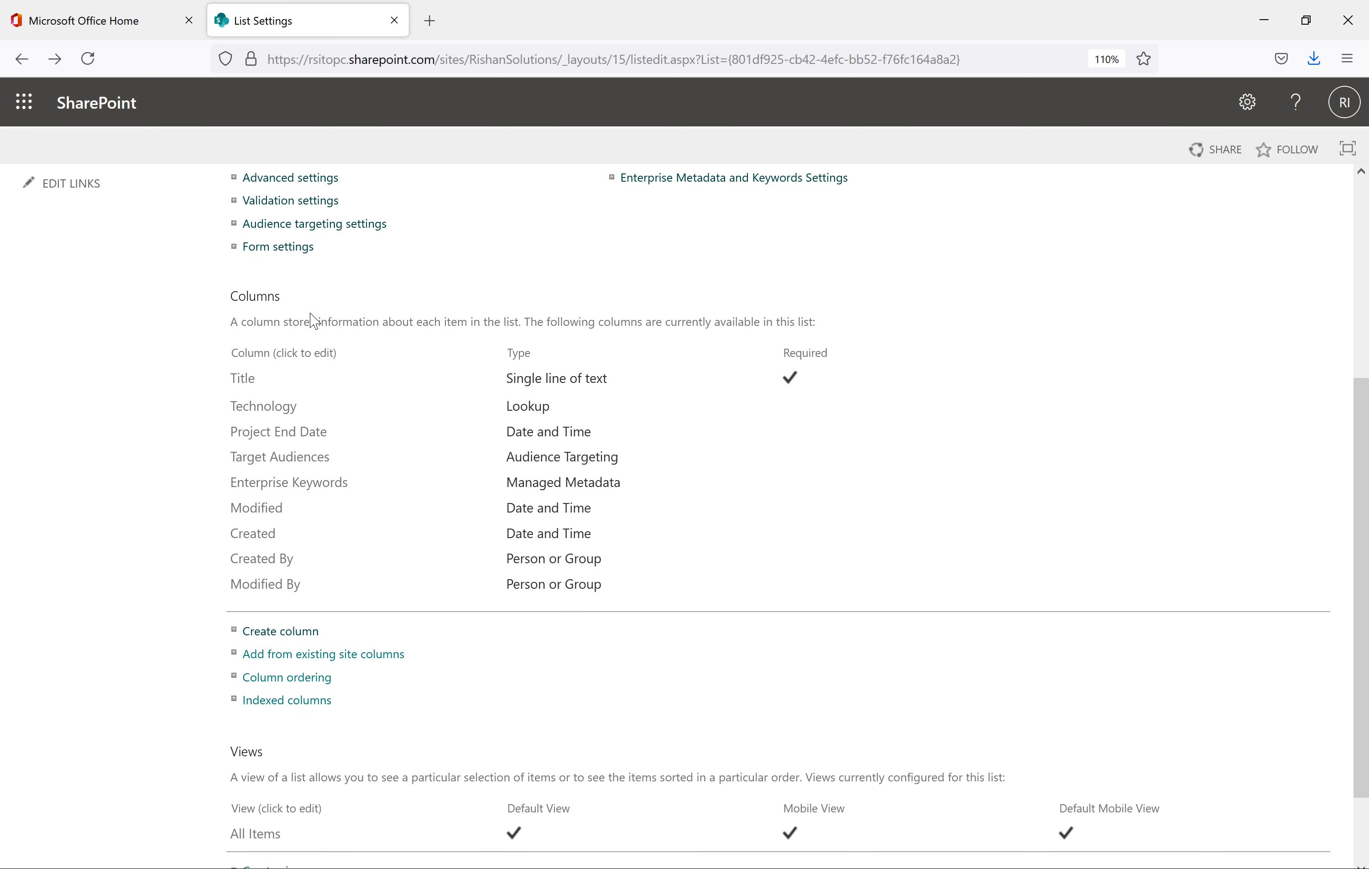
pyautogui.moveTo(306, 747); pyautogui.dragTo(224, 752)
pyautogui.scroll(5, 462, 661)
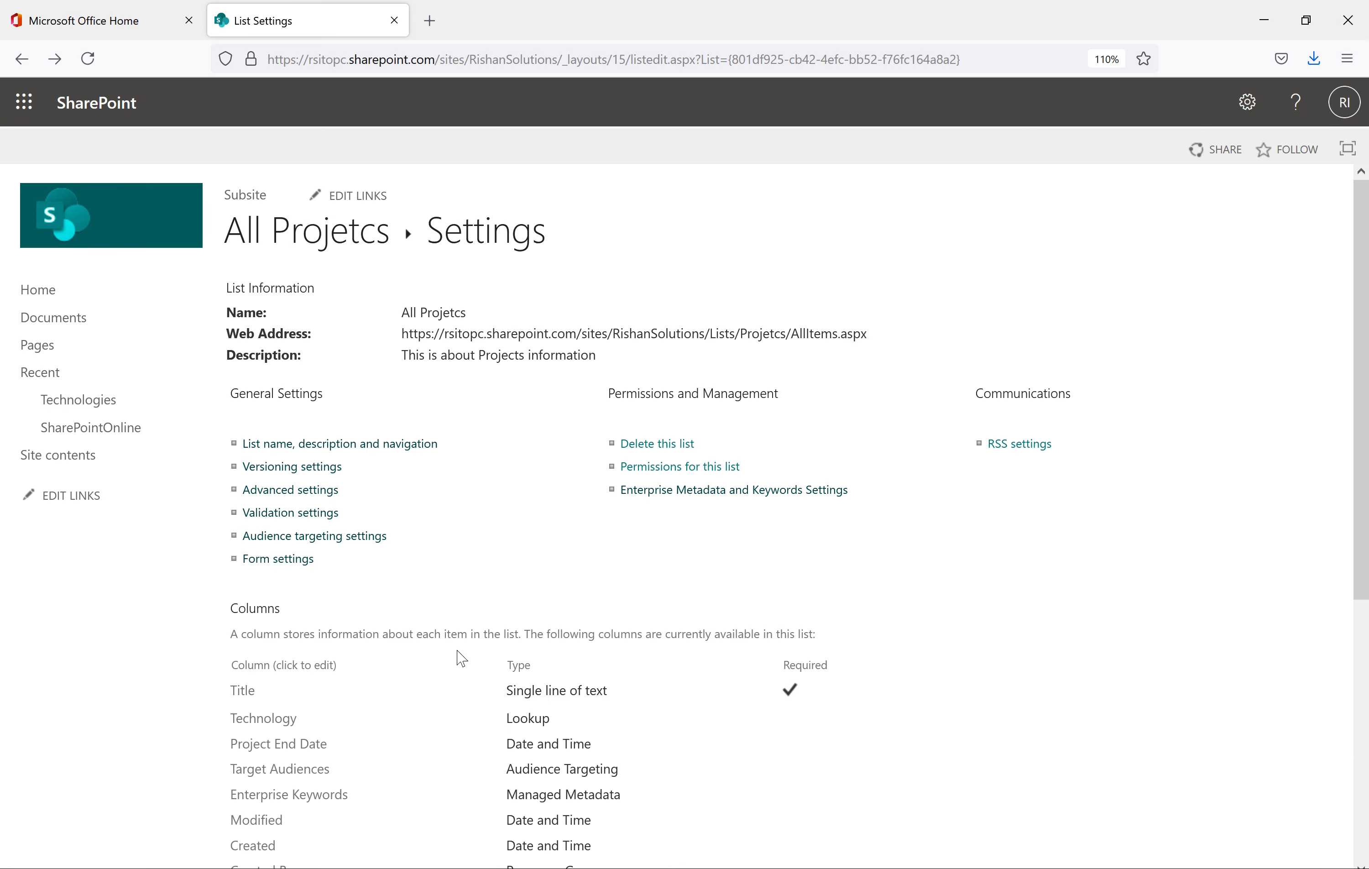
# Return to the All Projetcs list and check the fields of the new item form, closing it without saving.
pyautogui.click(314, 244)
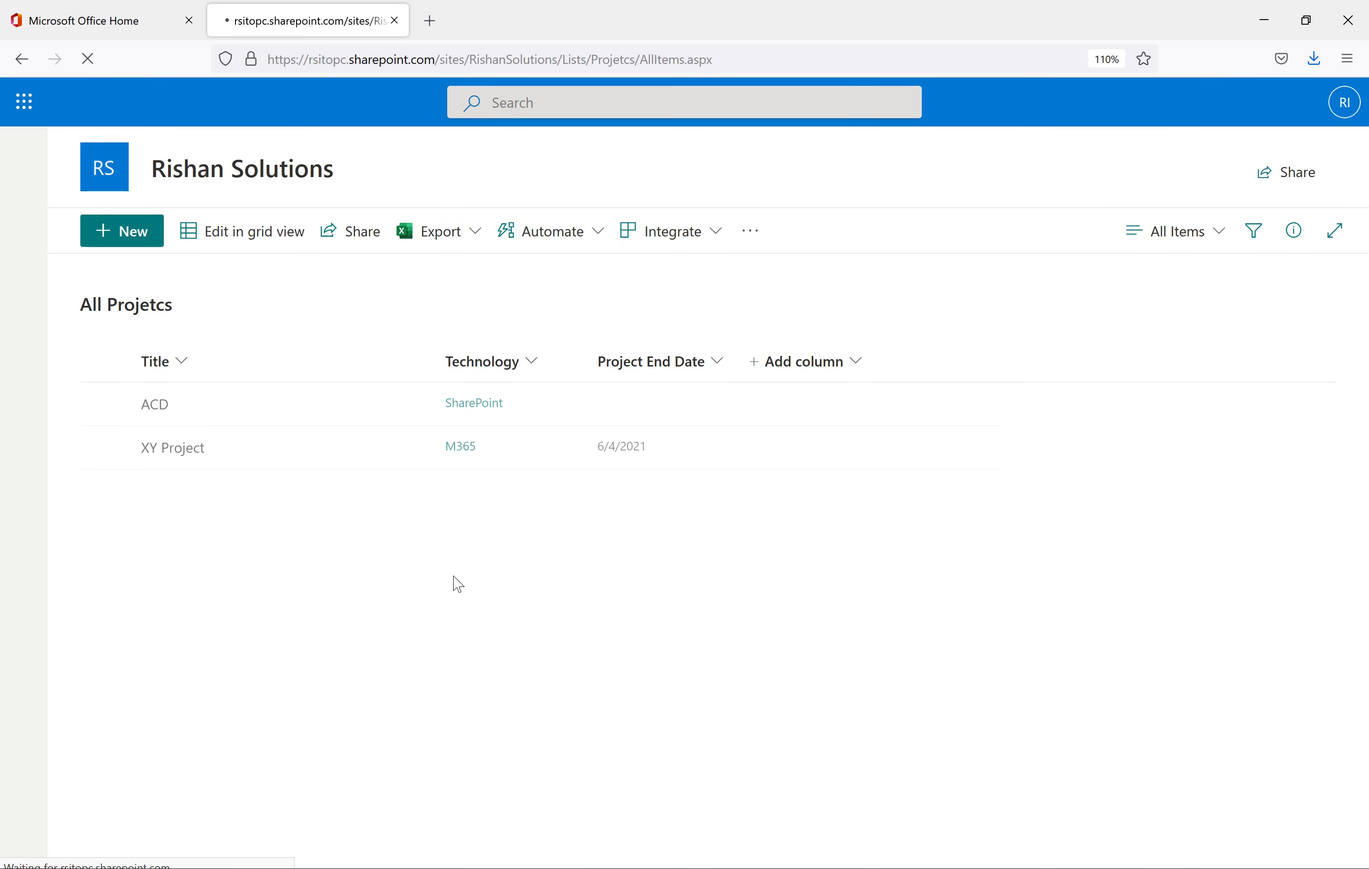
pyautogui.click(122, 242)
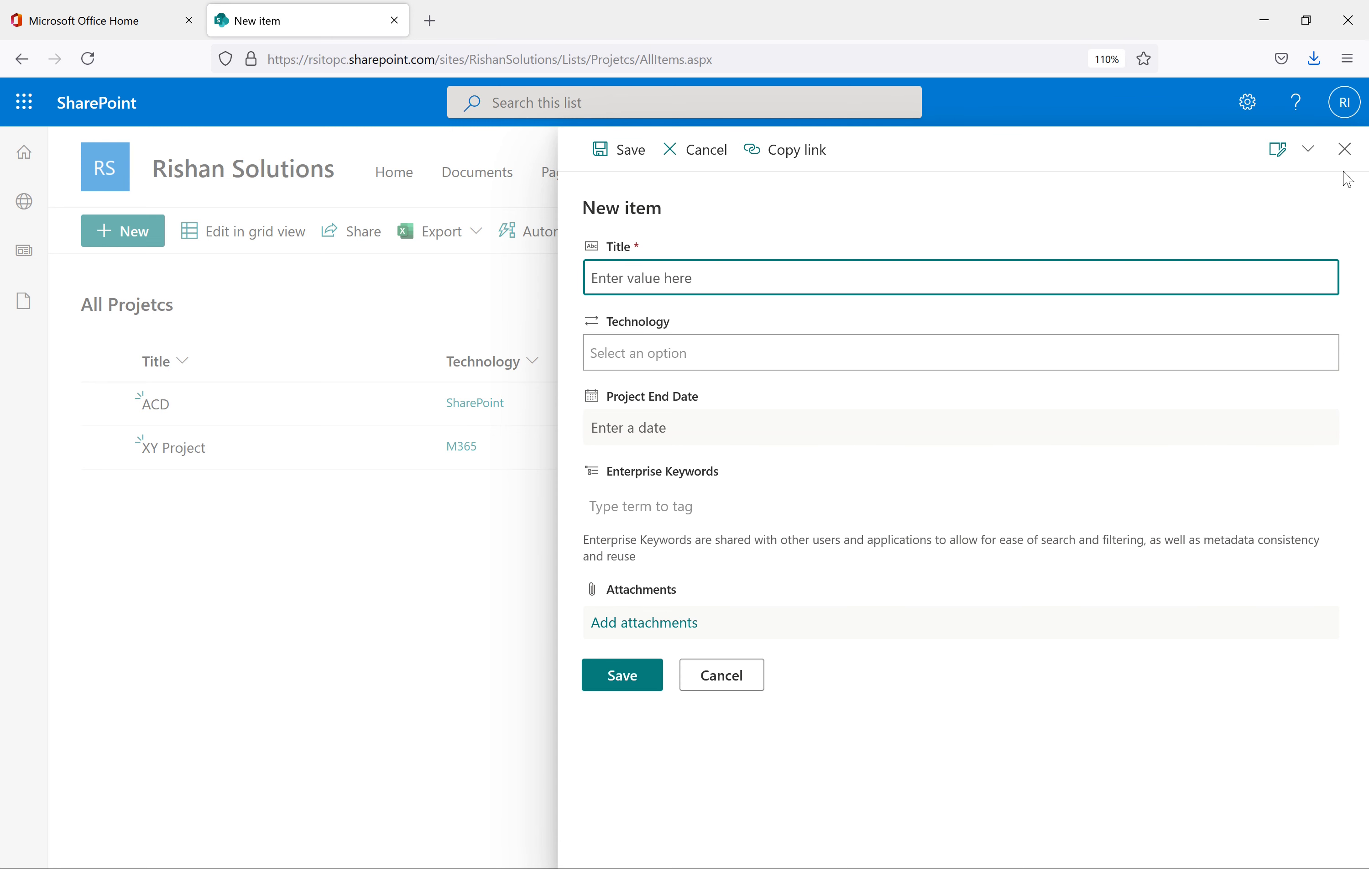
pyautogui.click(1344, 151)
# Allow management of content types in the advanced settings of the All Projetcs list and save the change.
pyautogui.click(1246, 105)
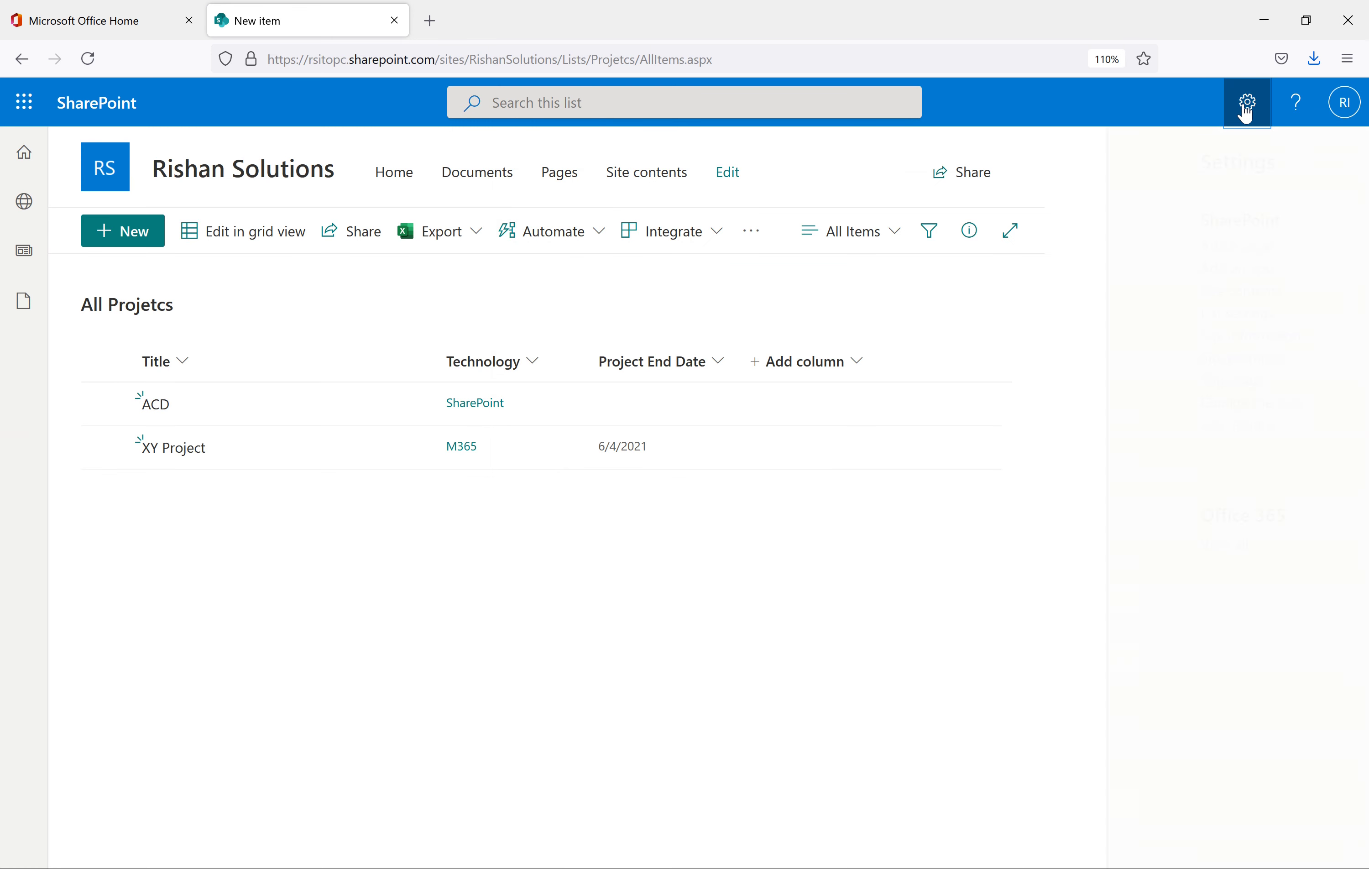
pyautogui.click(1096, 315)
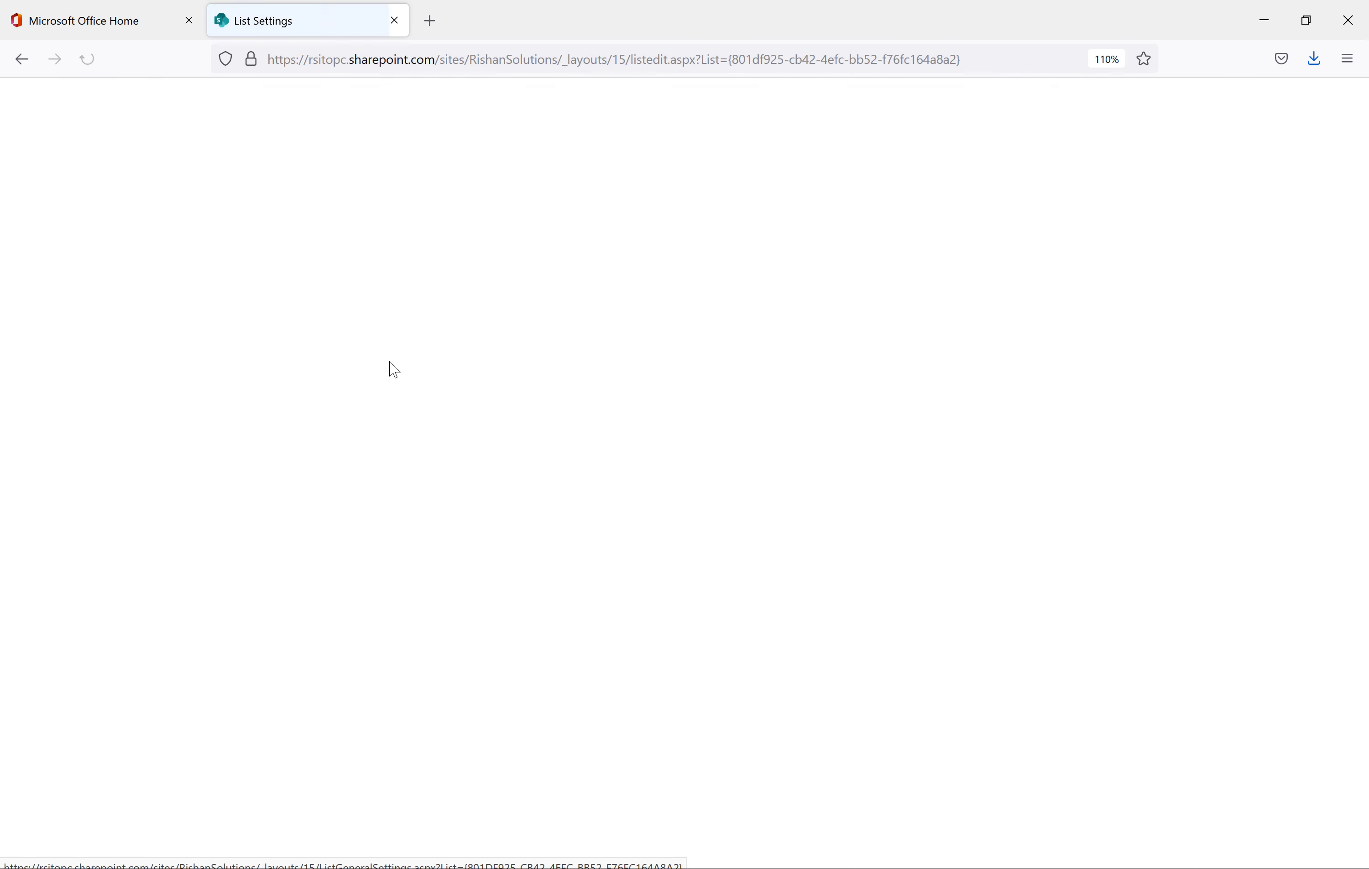
pyautogui.click(308, 490)
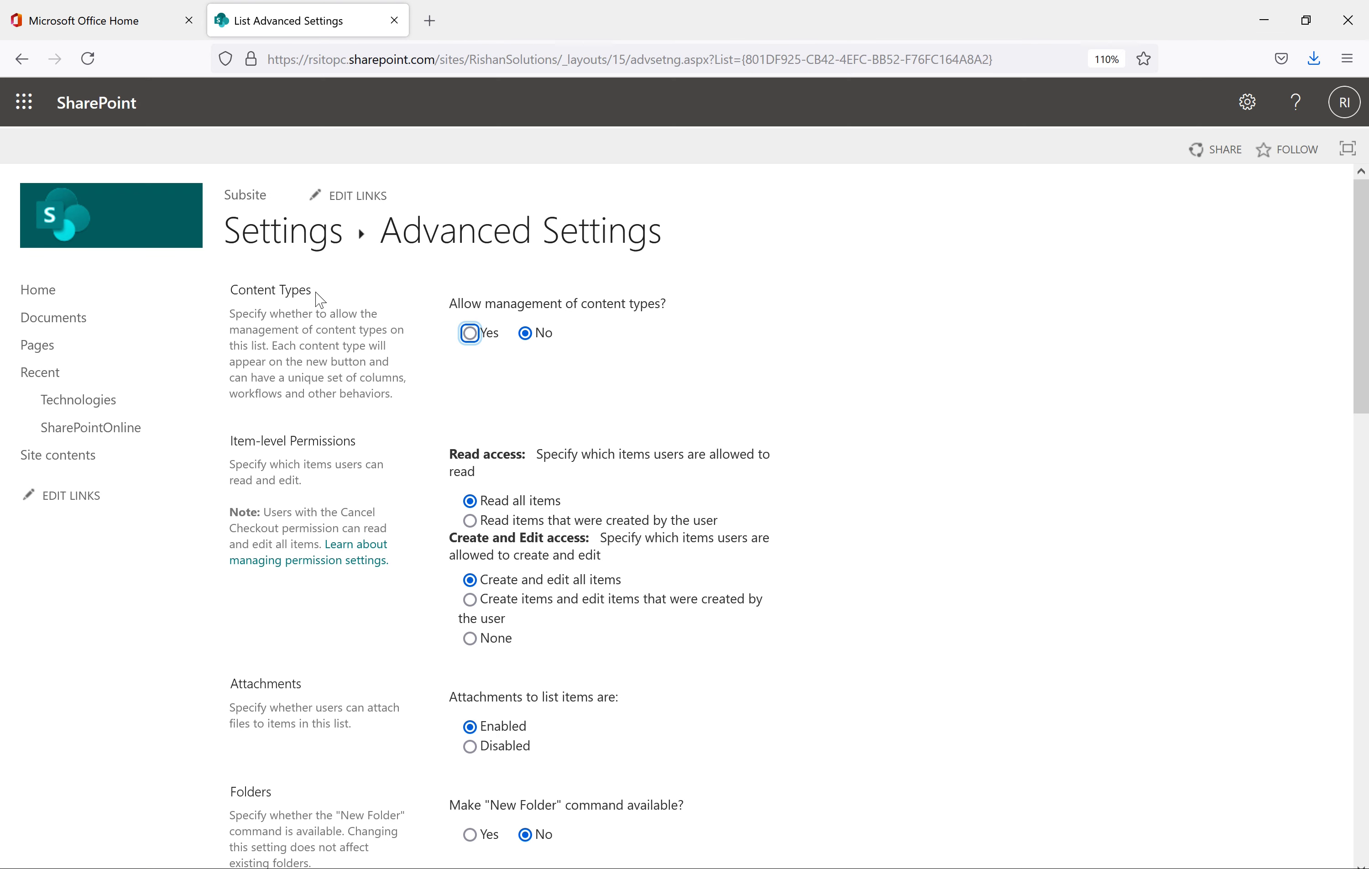
pyautogui.moveTo(315, 292); pyautogui.dragTo(239, 286)
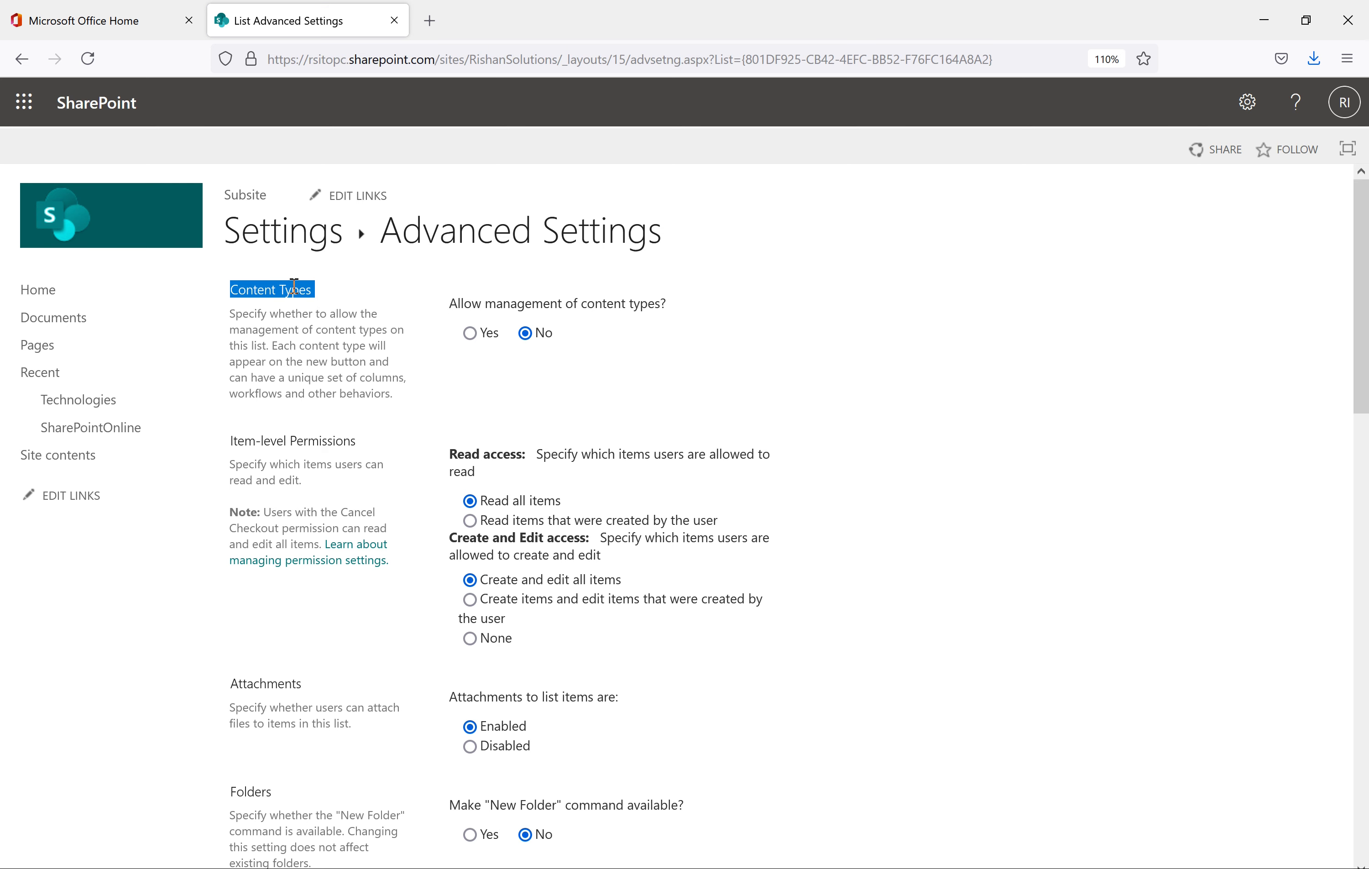
pyautogui.click(471, 335)
pyautogui.scroll(-15, 932, 480)
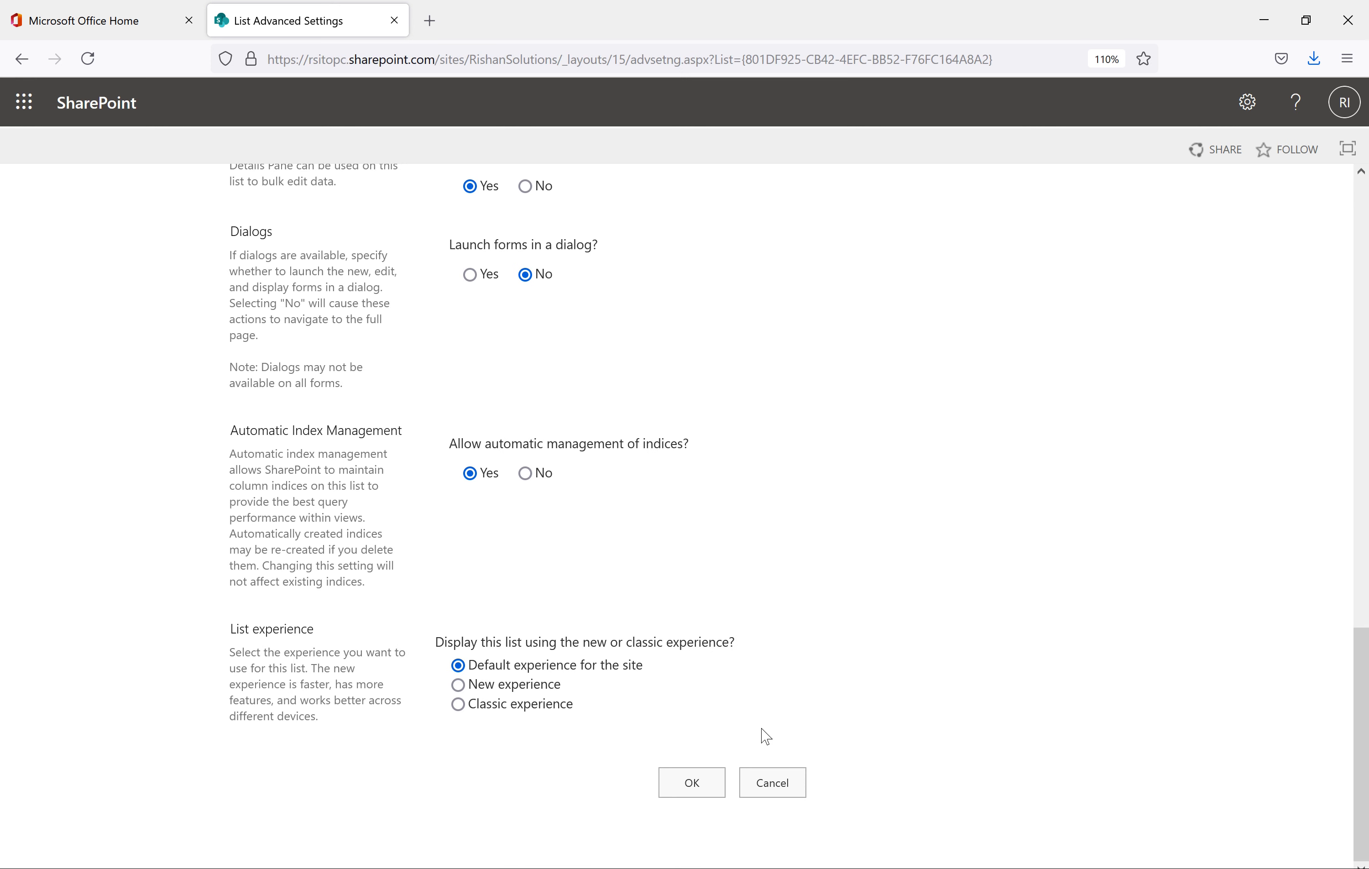
pyautogui.click(693, 783)
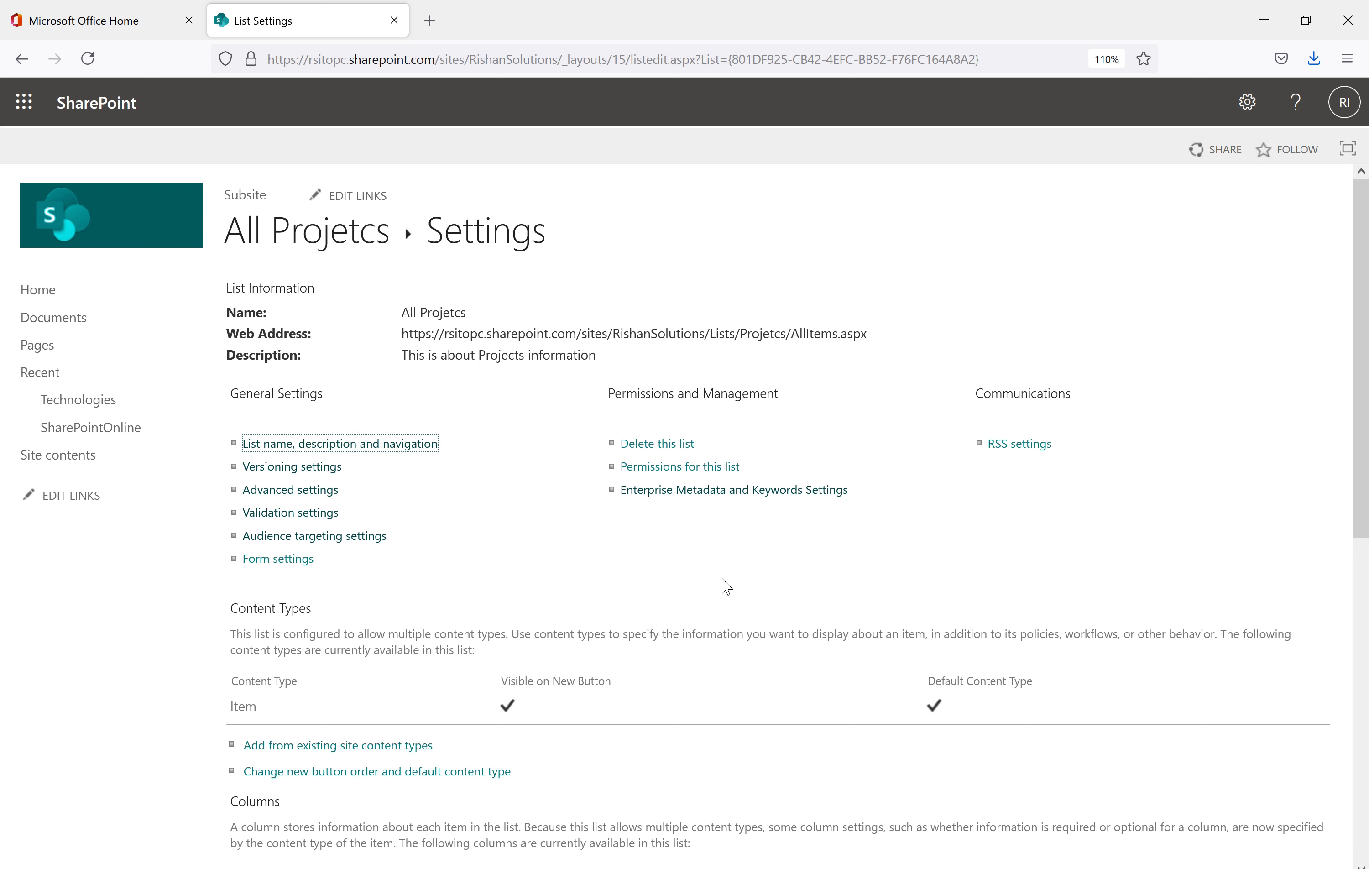
# Reorder the columns of the list's Item content type so Technology is in position 1 and Title in position 2.
pyautogui.moveTo(329, 621); pyautogui.dragTo(237, 601)
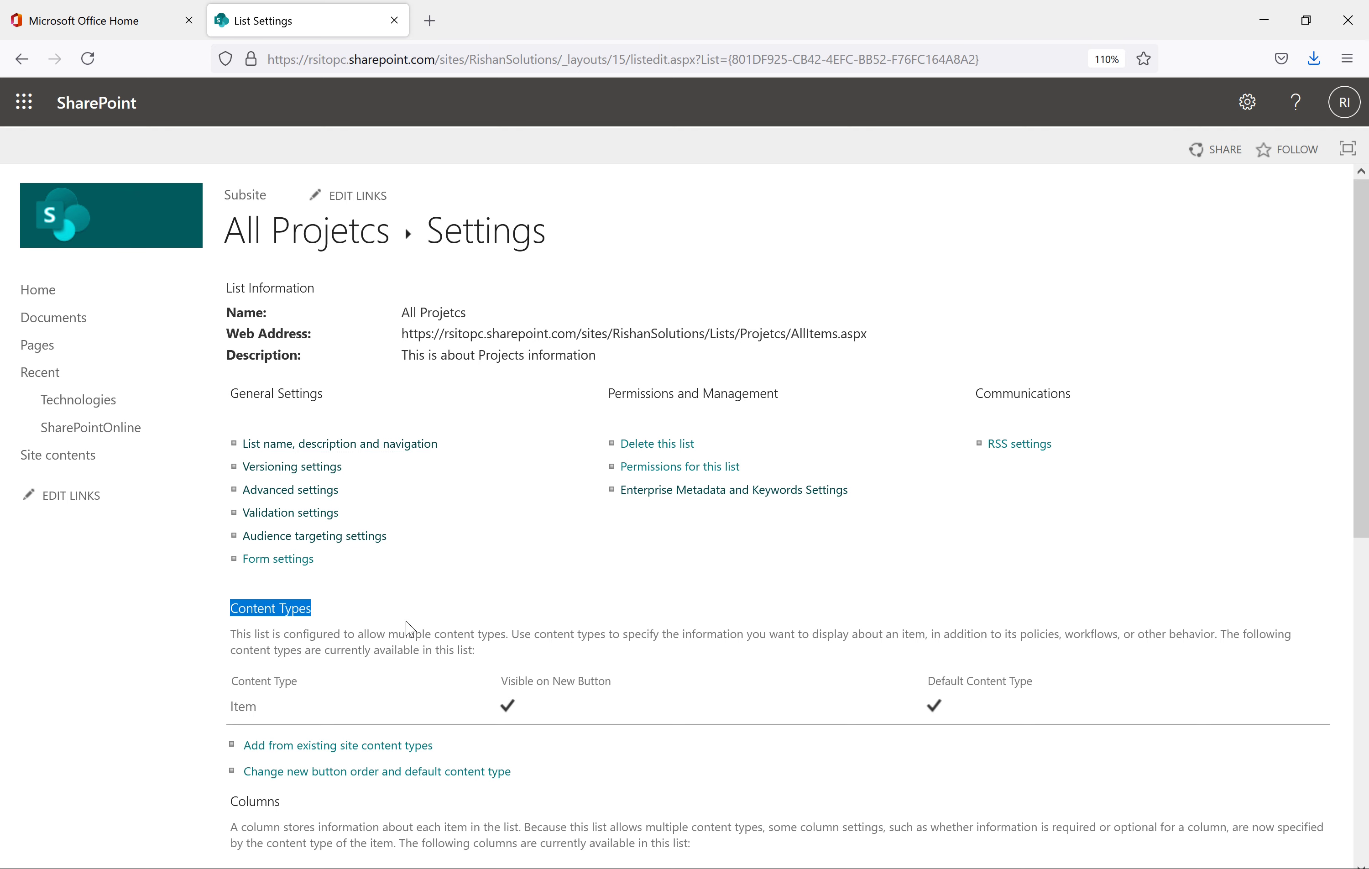
pyautogui.scroll(-3, 422, 588)
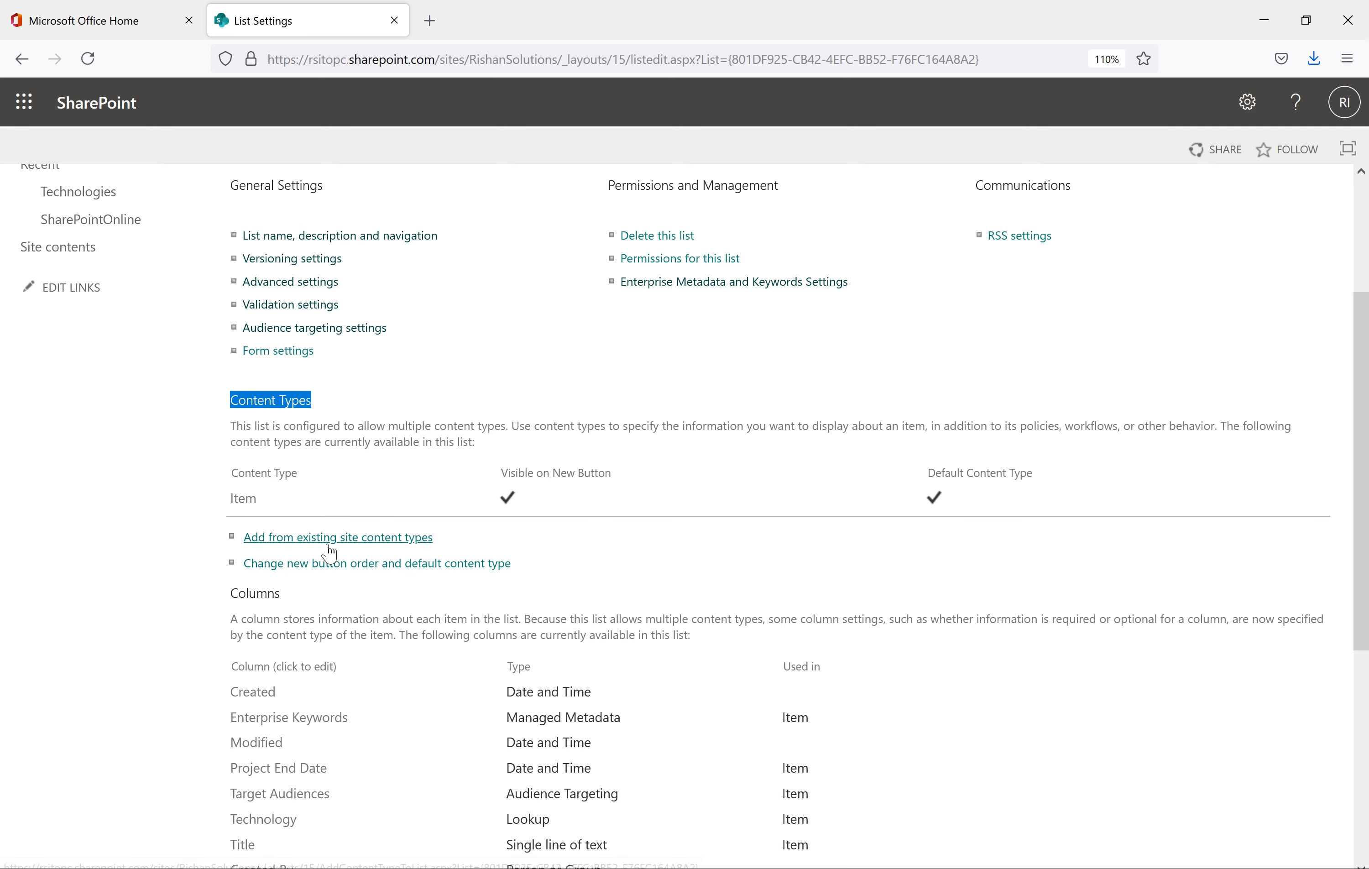
pyautogui.click(241, 499)
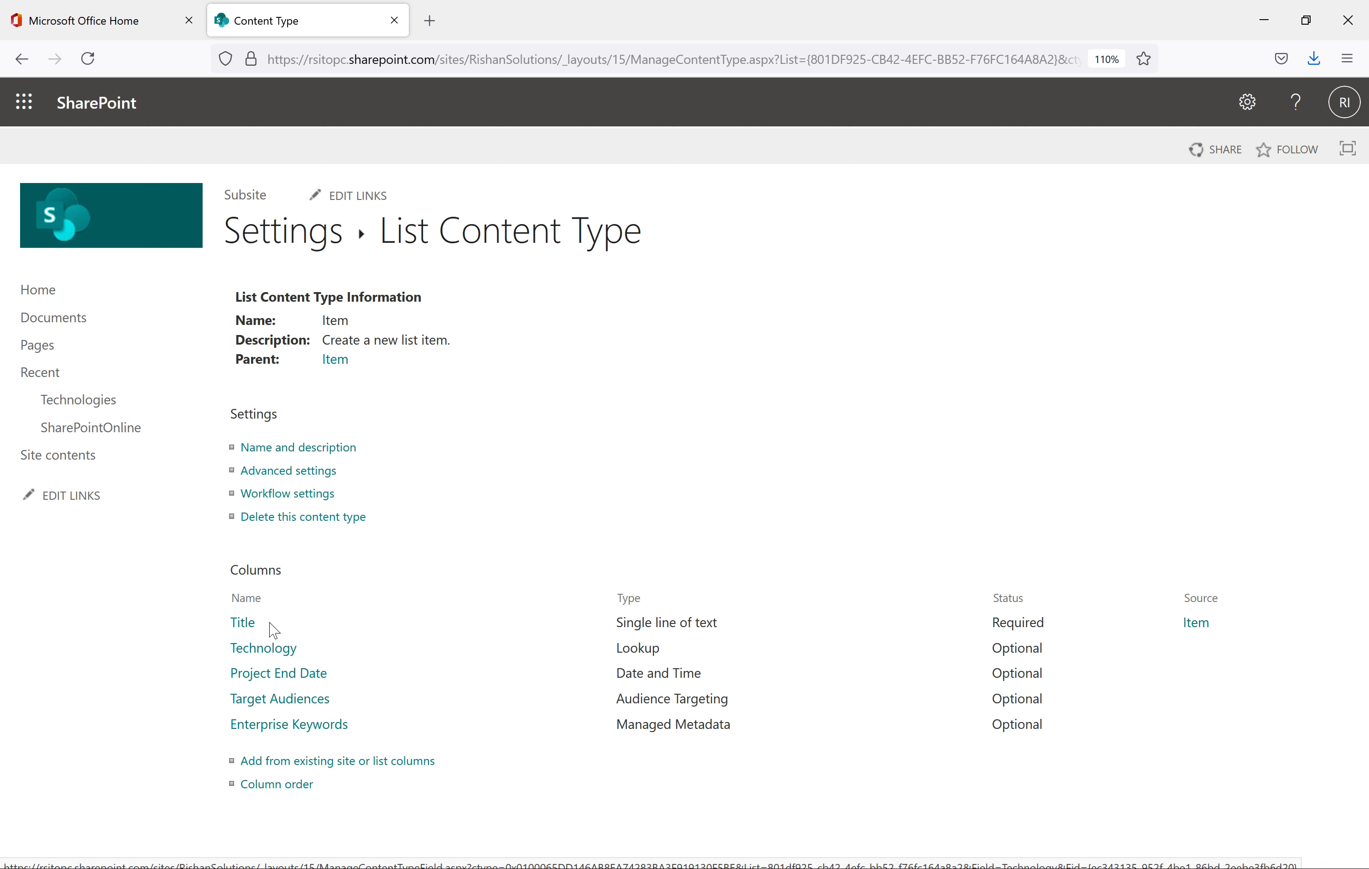
pyautogui.click(276, 784)
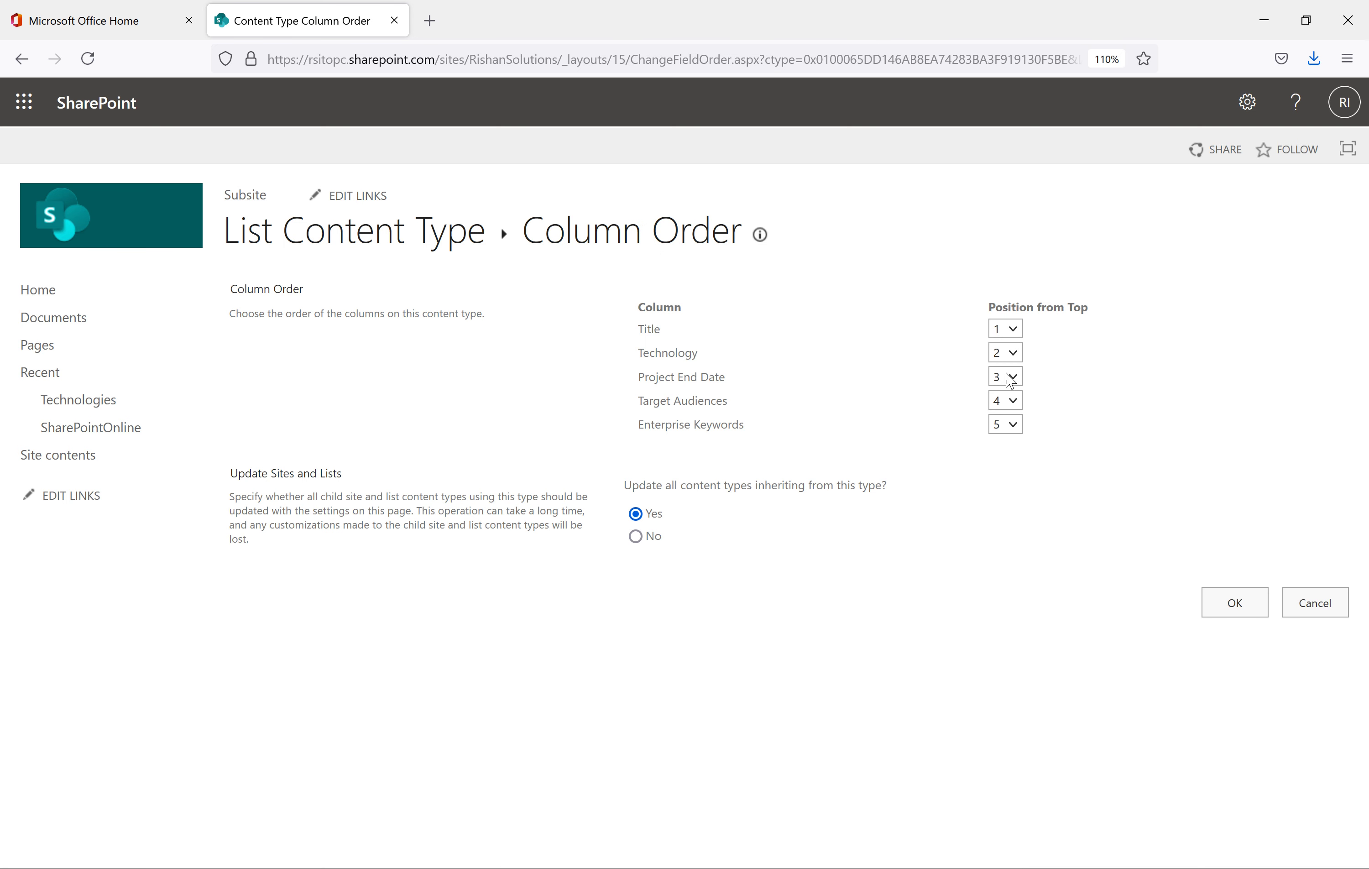
pyautogui.click(1006, 352)
pyautogui.click(1005, 380)
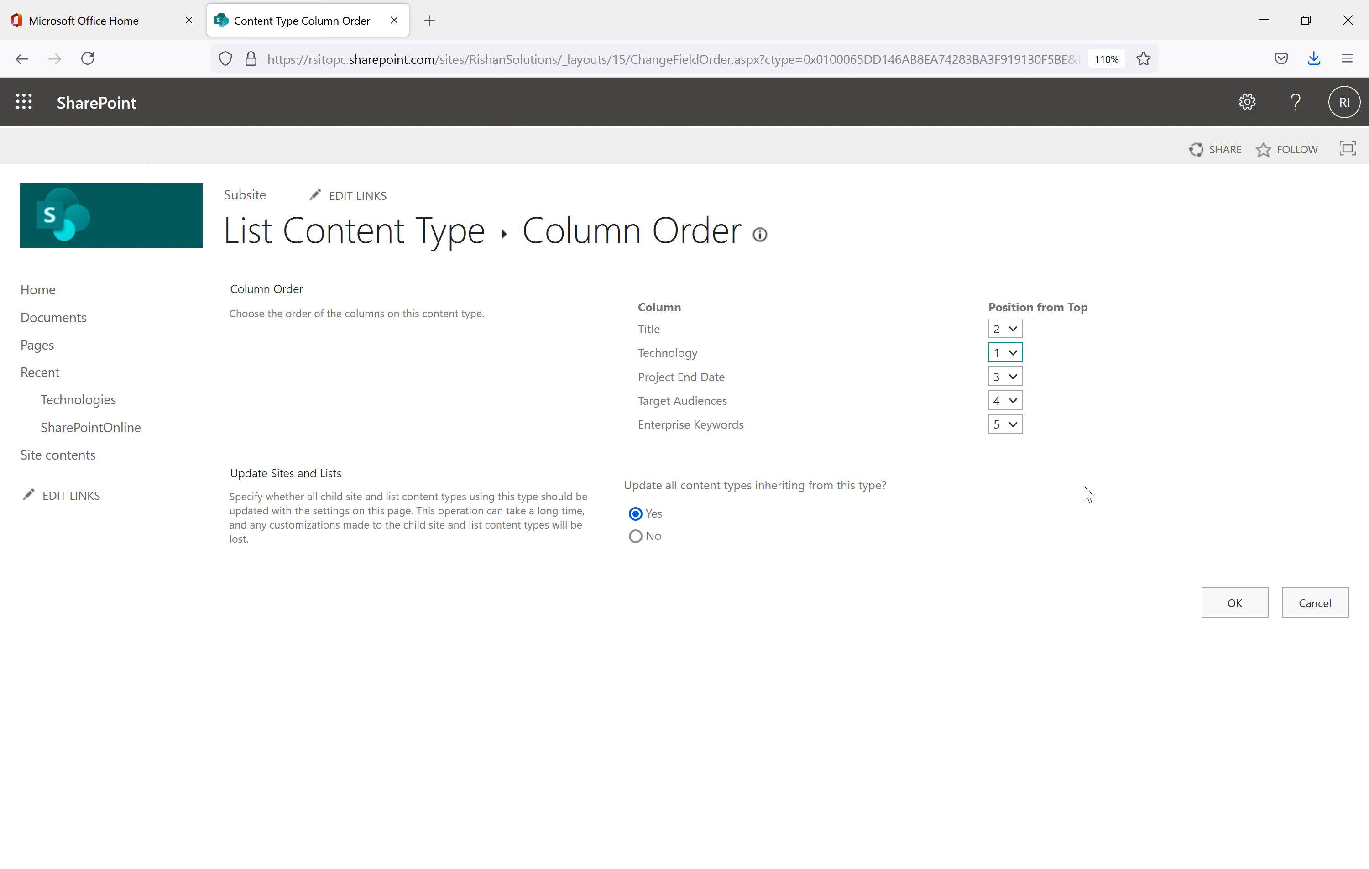
pyautogui.click(1241, 606)
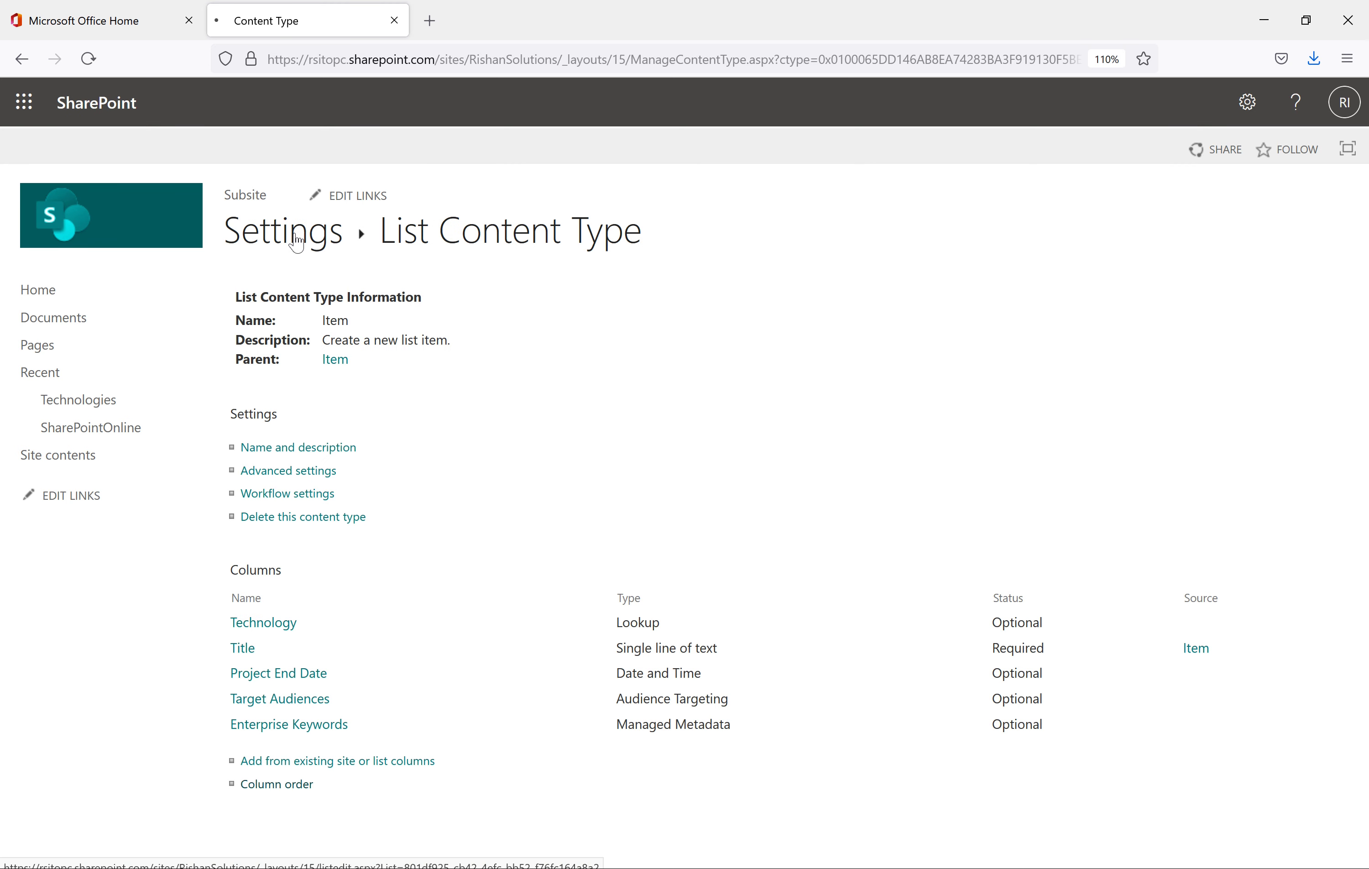
# Return to the All Projetcs list and check the field order in the new item form, cancelling it without saving.
pyautogui.click(303, 247)
pyautogui.click(319, 246)
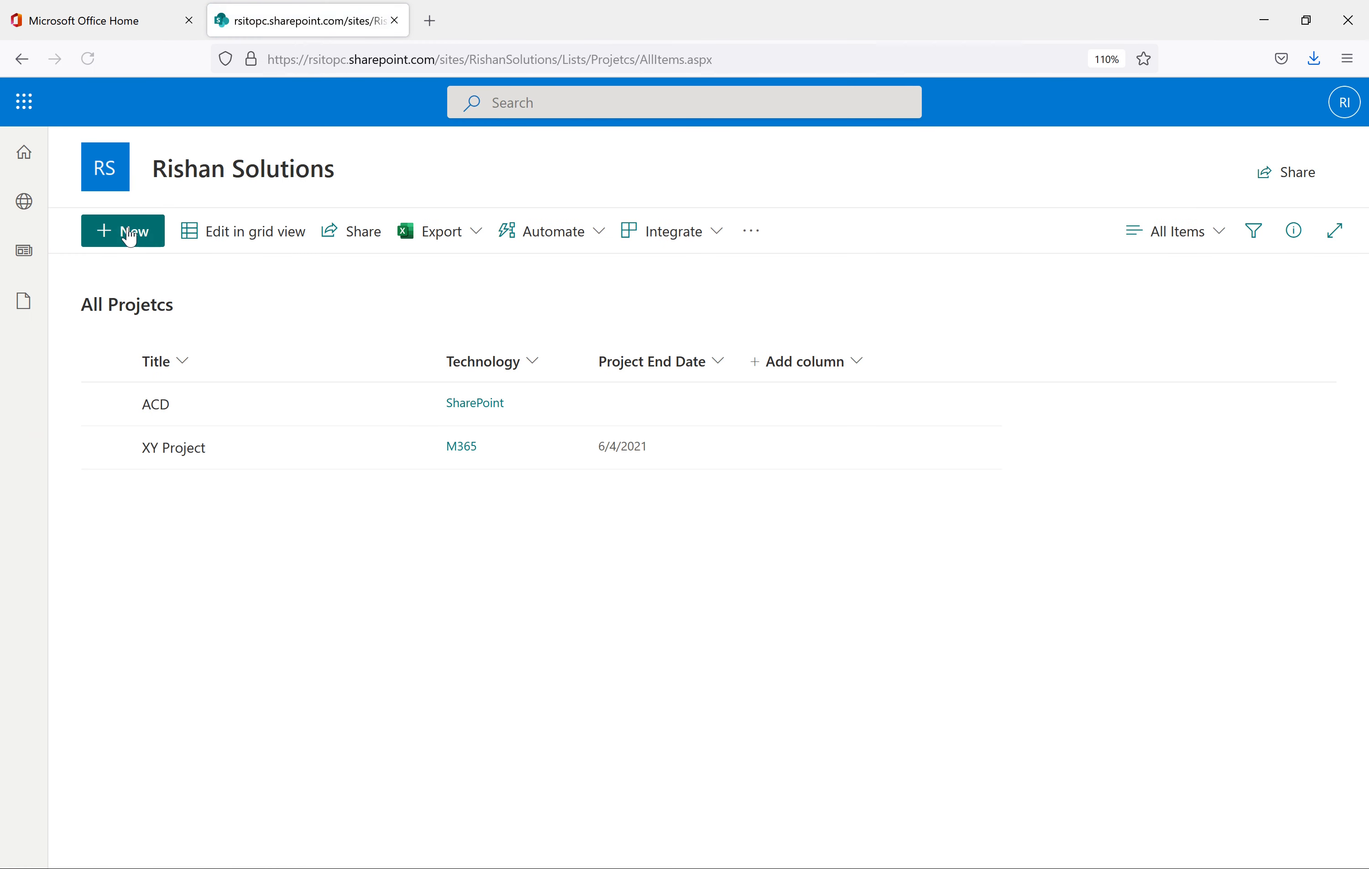
pyautogui.click(122, 231)
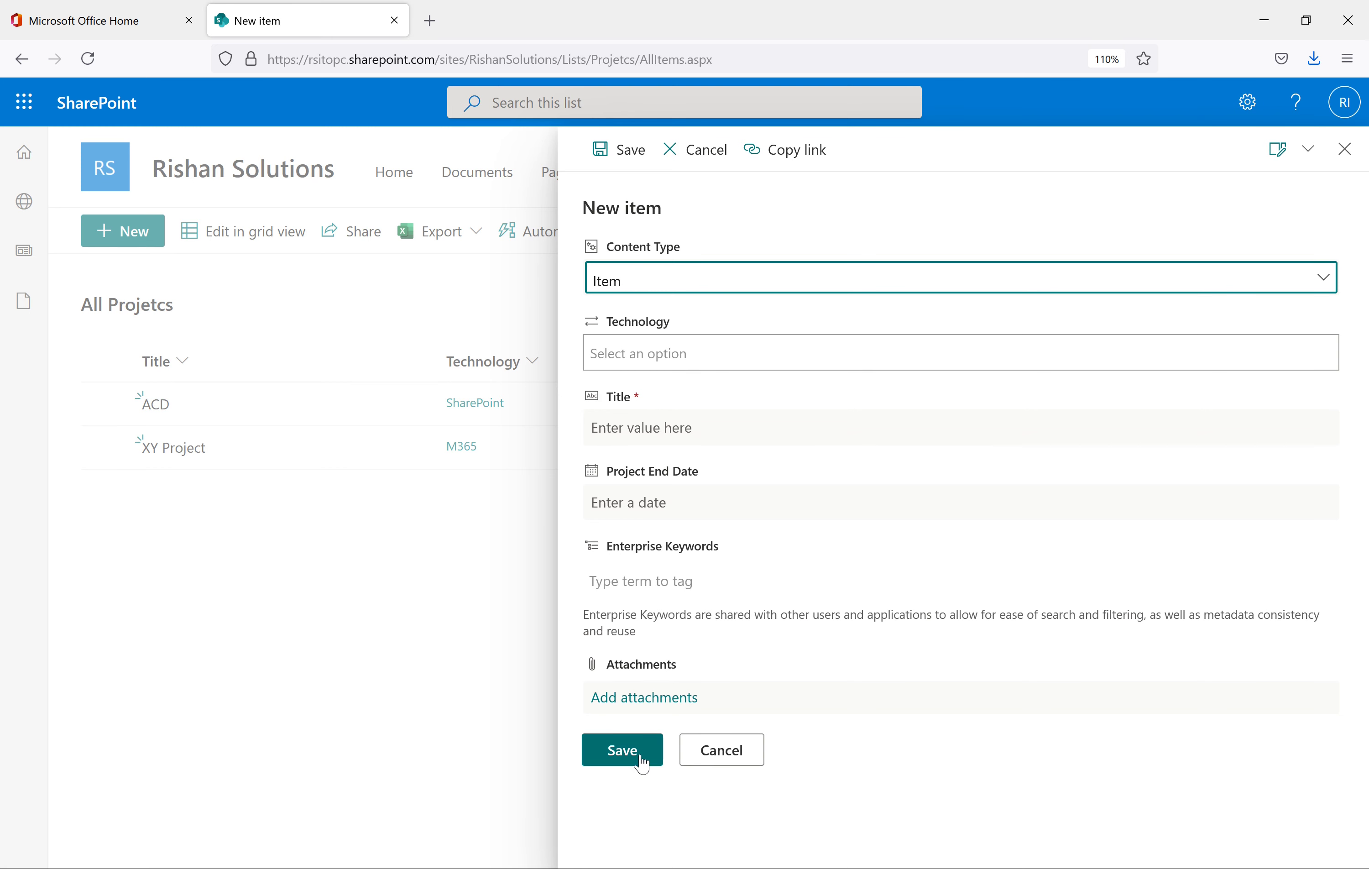
pyautogui.click(720, 761)
# Examine the content types, item-level permissions and attachments options in the advanced settings of the All Projetcs list.
pyautogui.click(1252, 108)
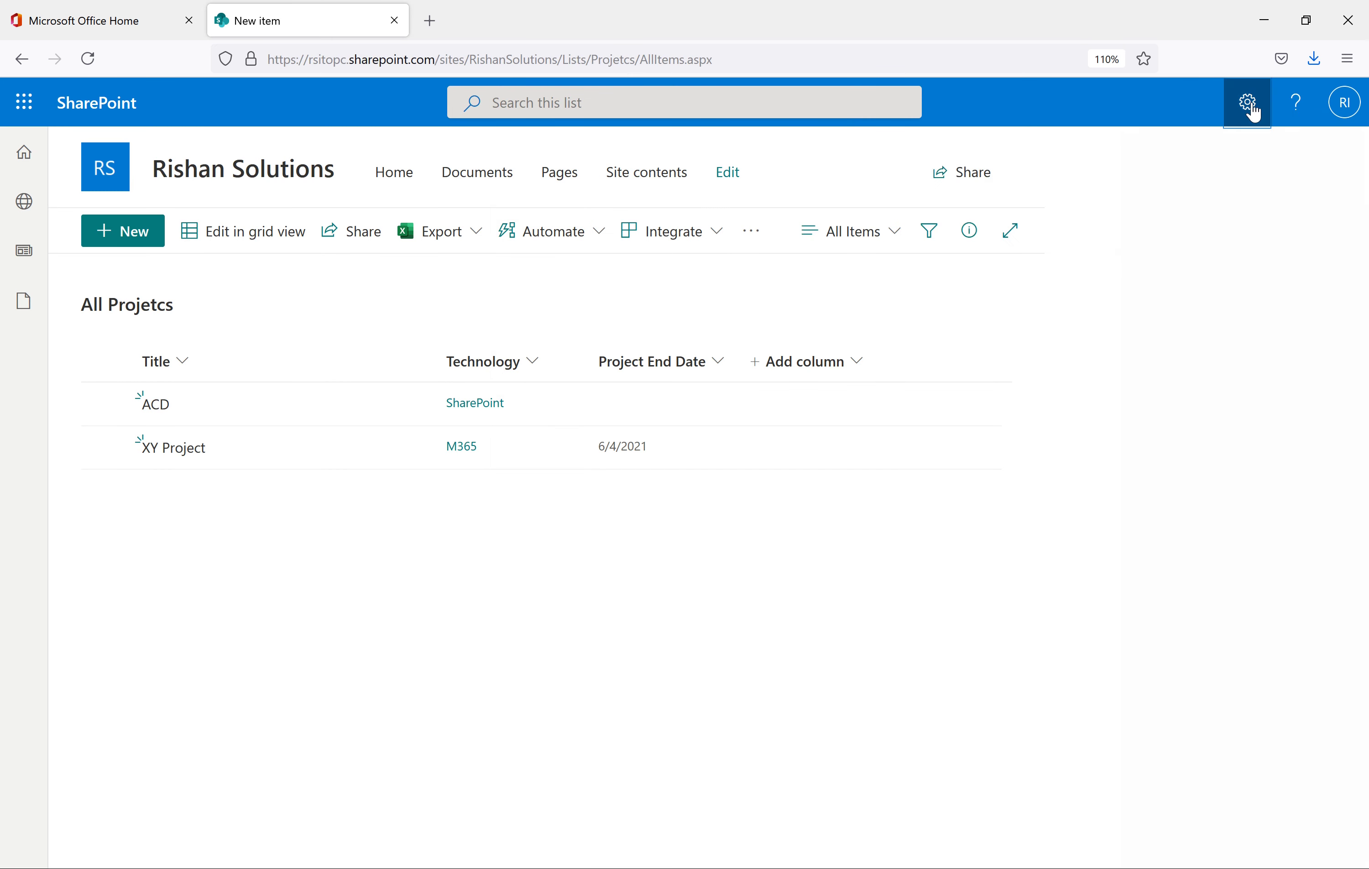
pyautogui.click(1094, 313)
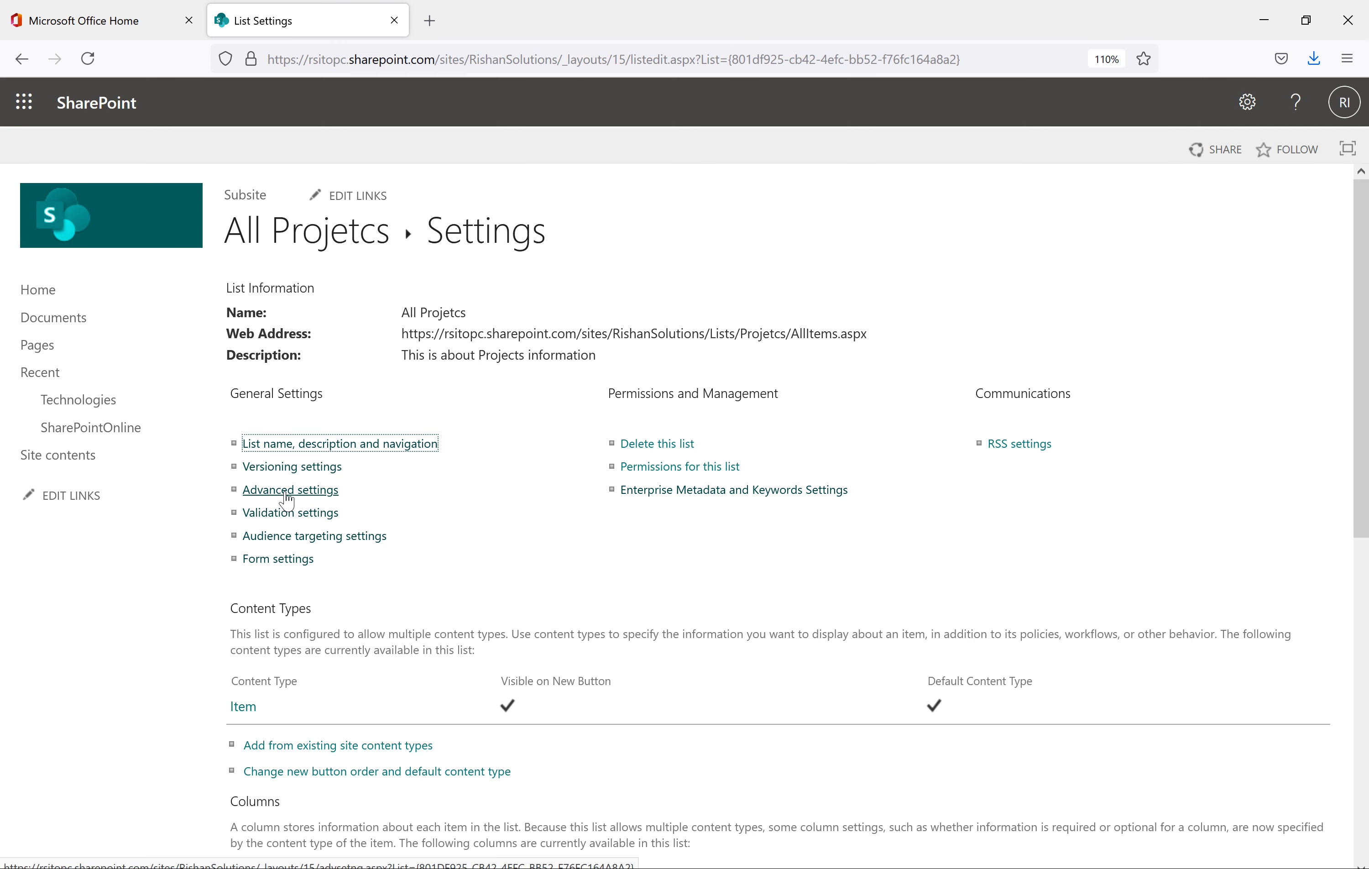
pyautogui.click(287, 494)
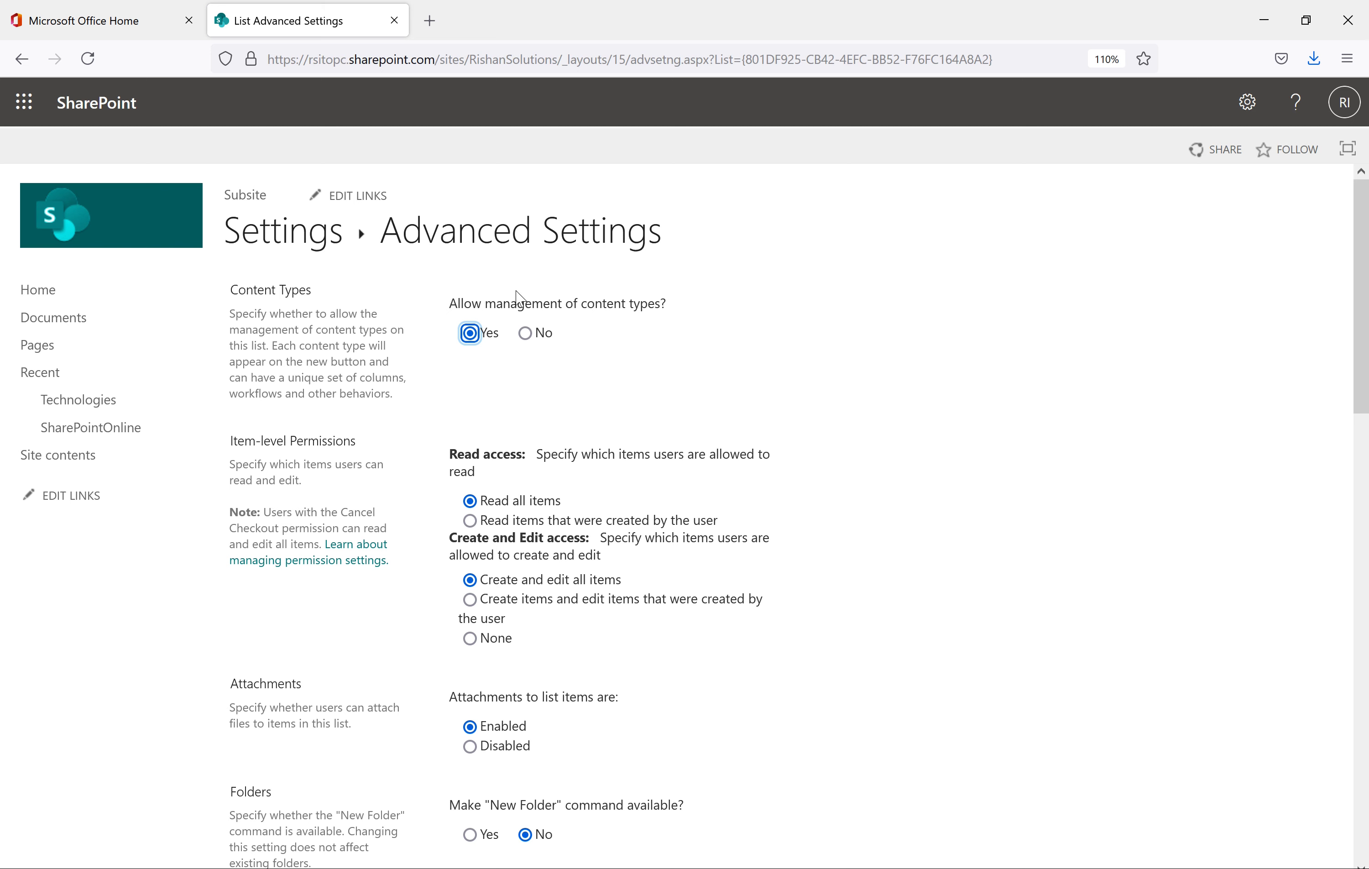
pyautogui.scroll(-3, 733, 405)
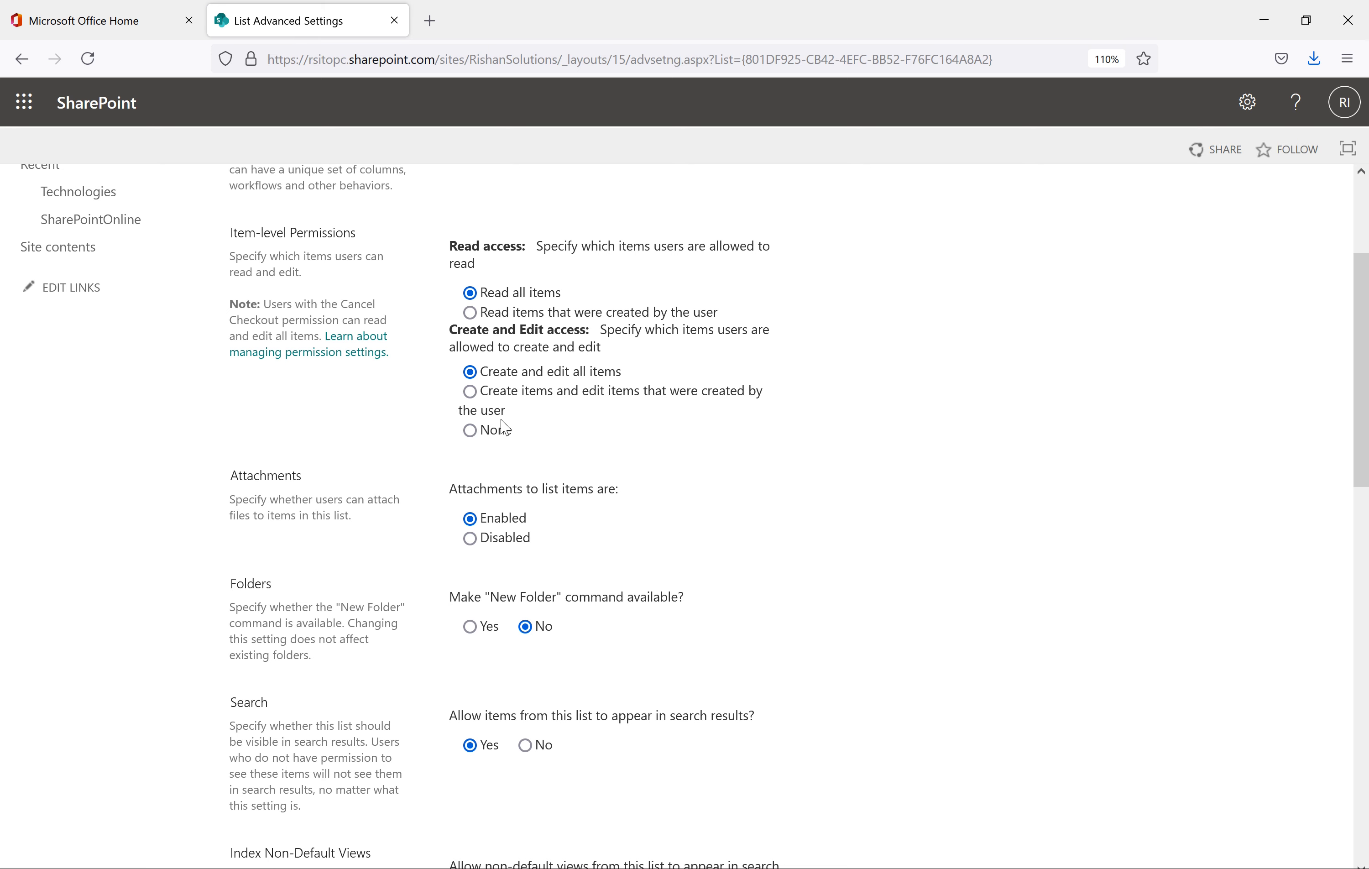
pyautogui.moveTo(539, 446); pyautogui.dragTo(370, 425)
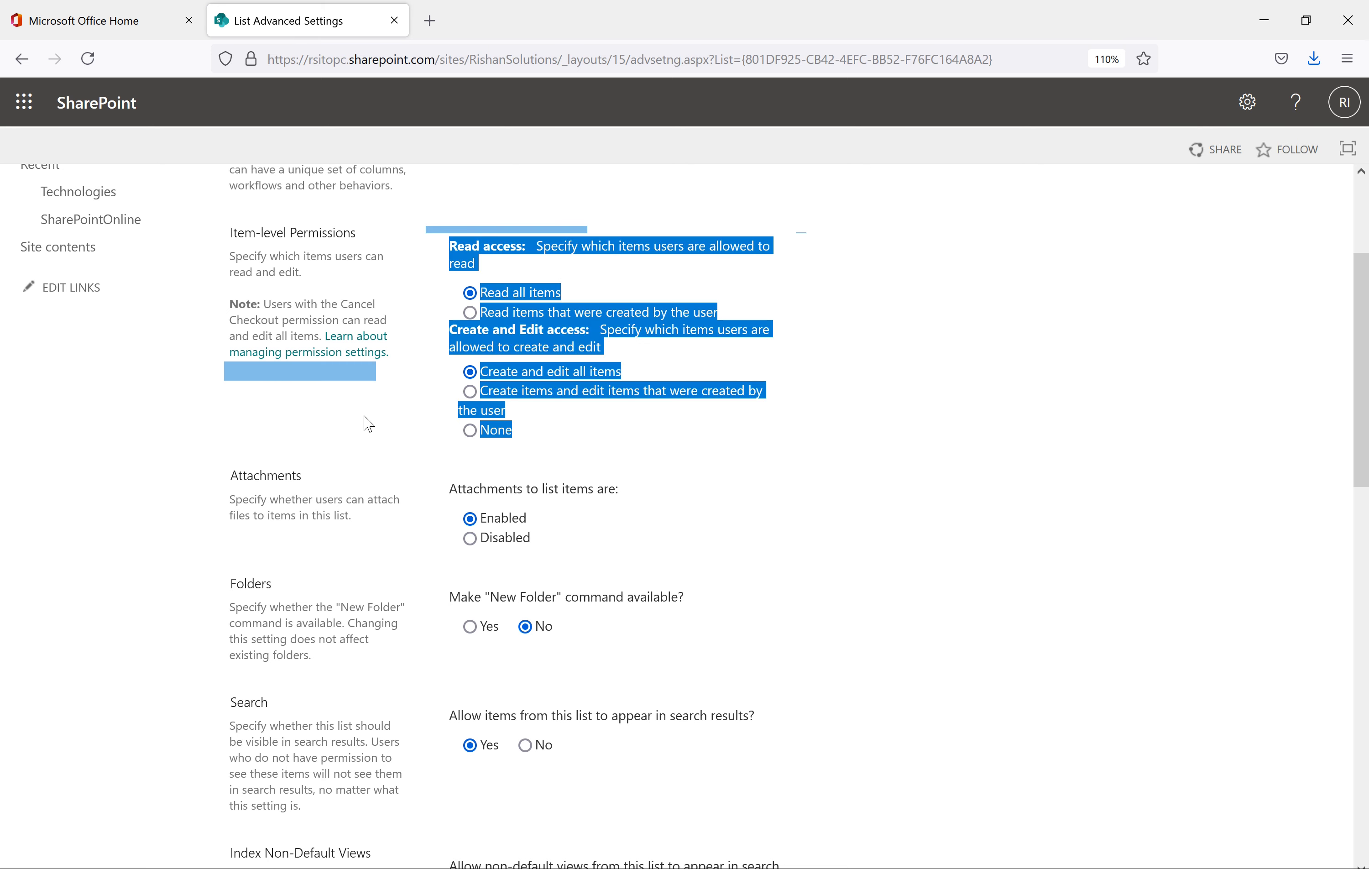
pyautogui.click(620, 452)
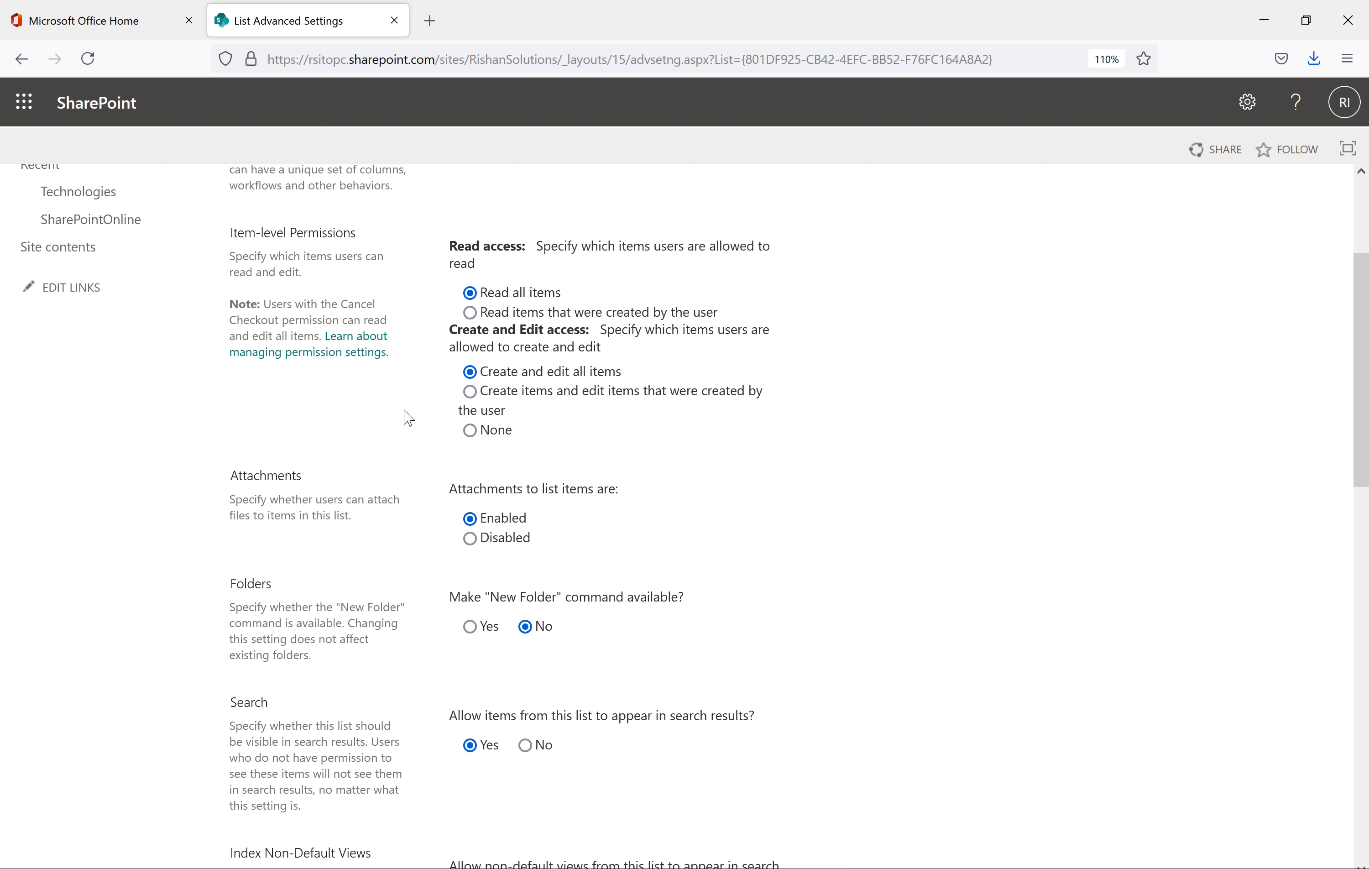
pyautogui.scroll(-3, 864, 393)
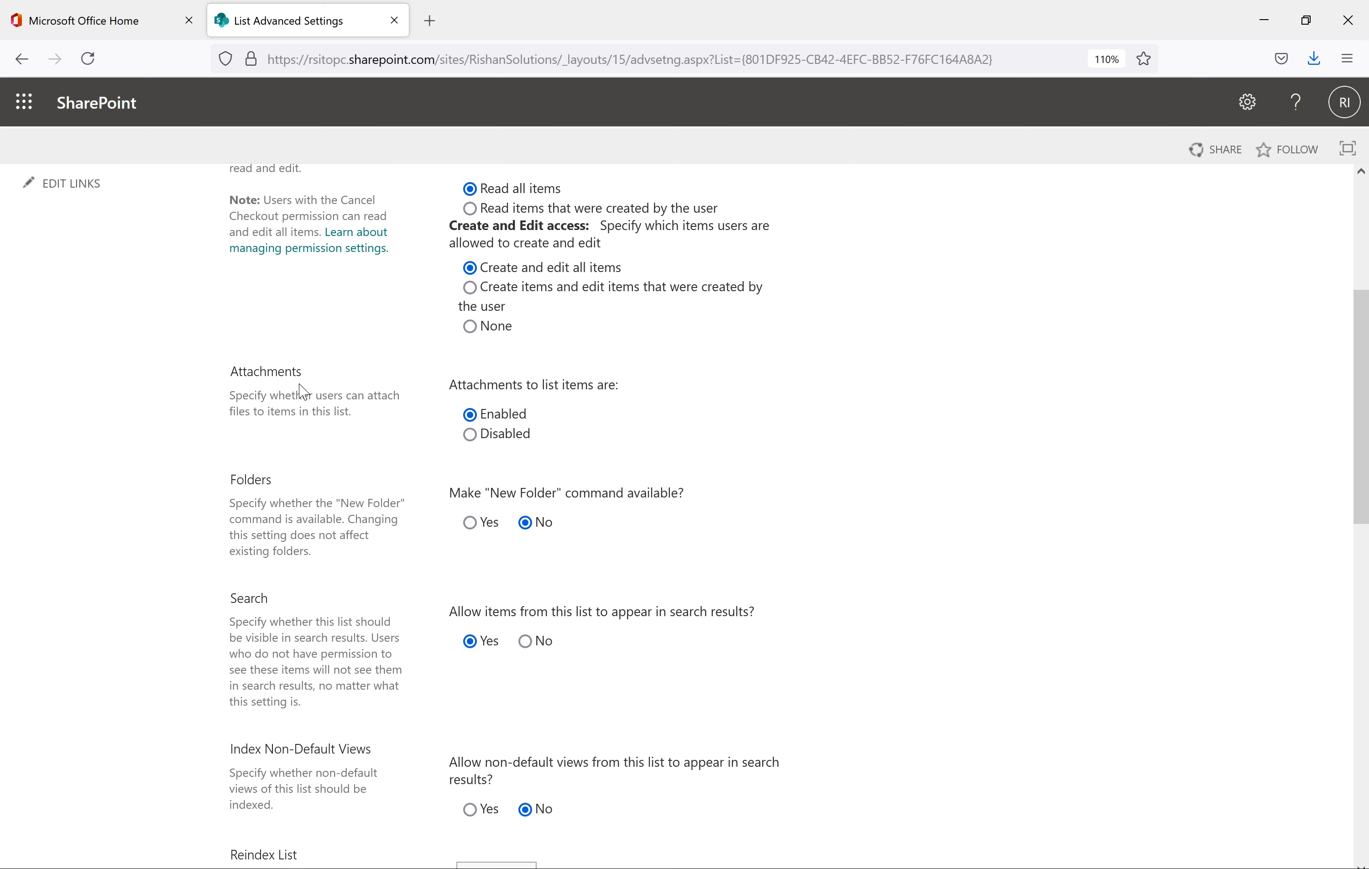
pyautogui.scroll(9, 1187, 408)
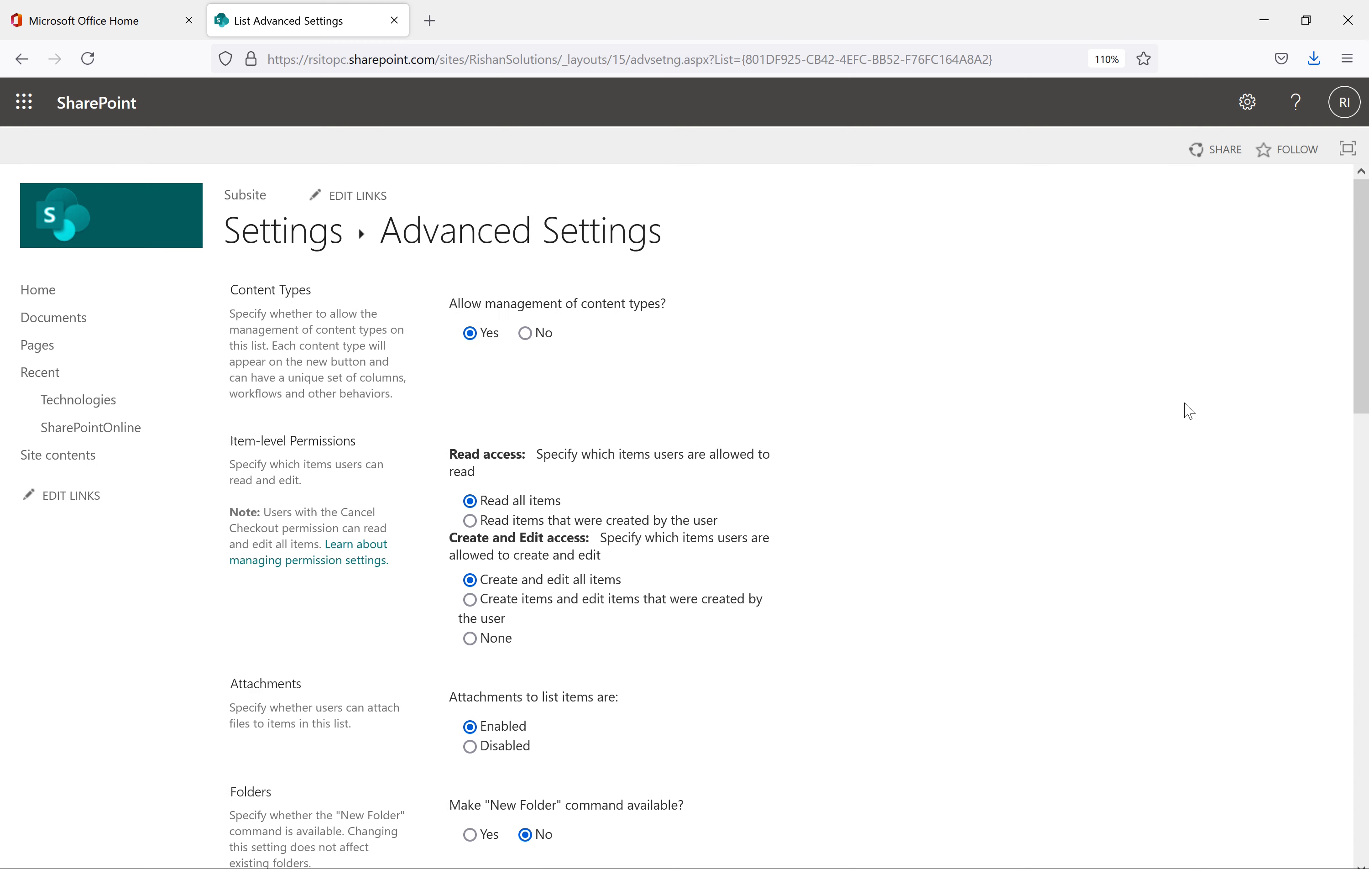
# Return to the All Projetcs list, start a new item and attach the SharepointOnline file from the Desktop.
pyautogui.click(298, 241)
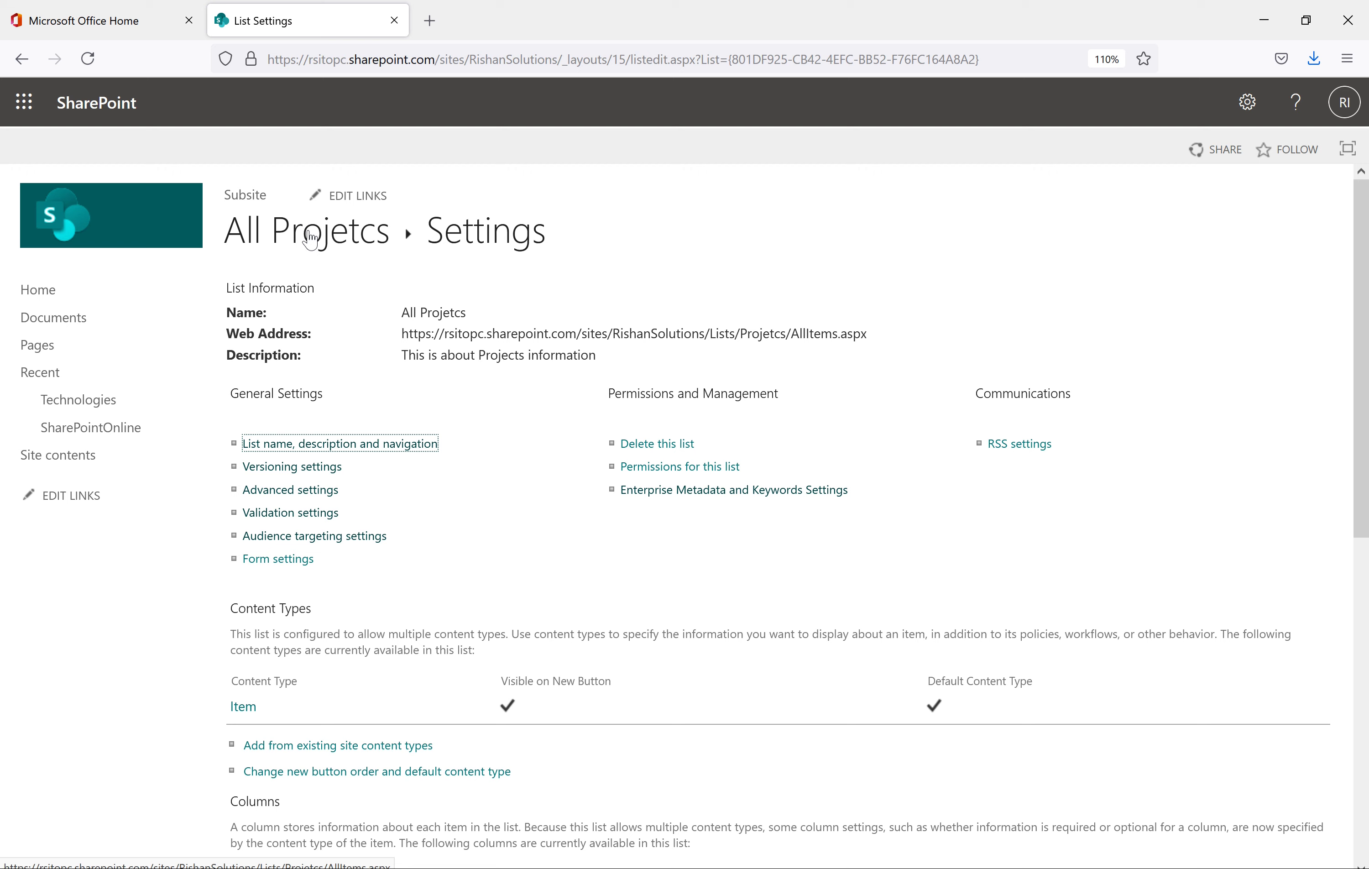
pyautogui.click(322, 234)
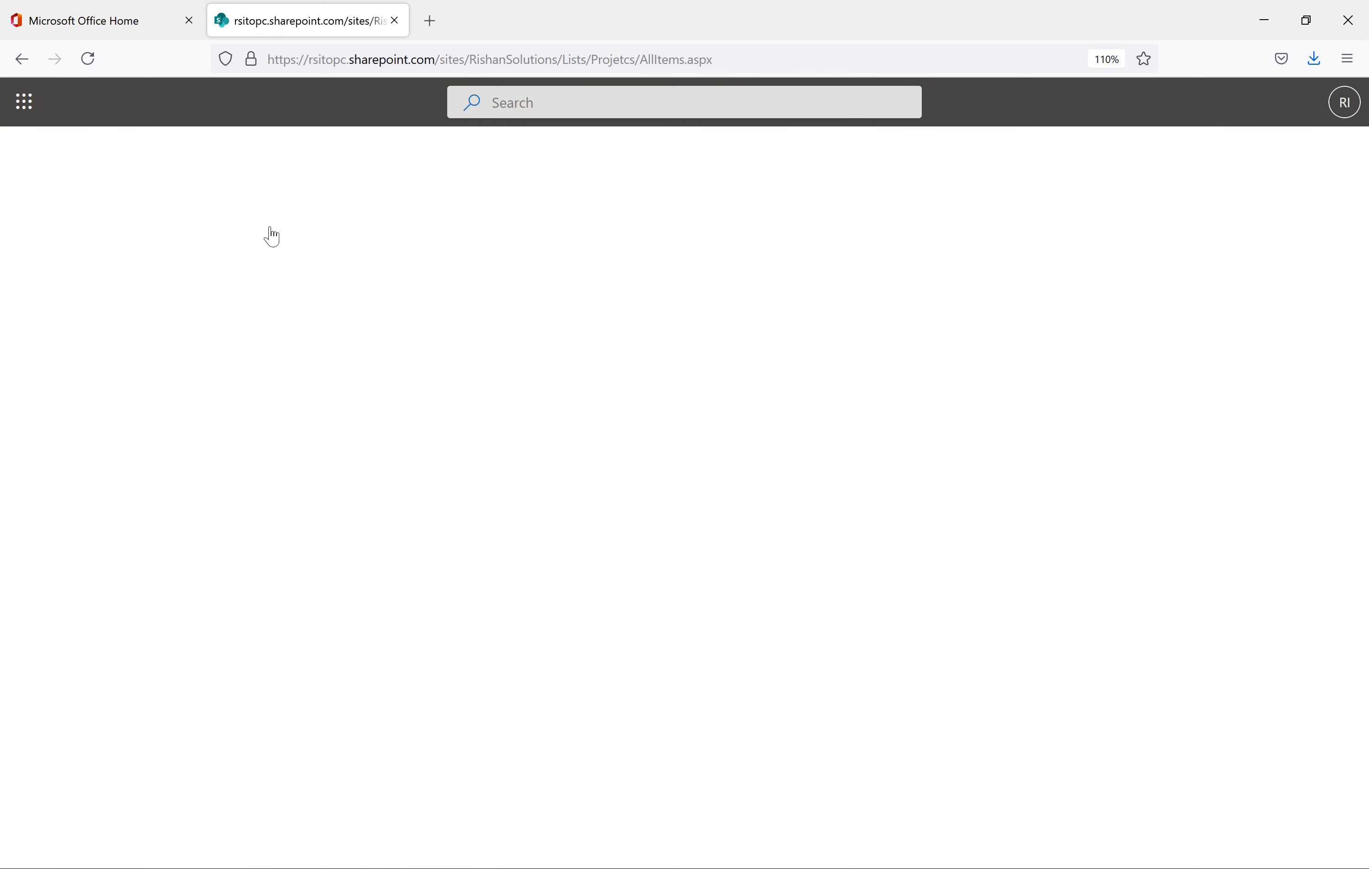
pyautogui.click(104, 236)
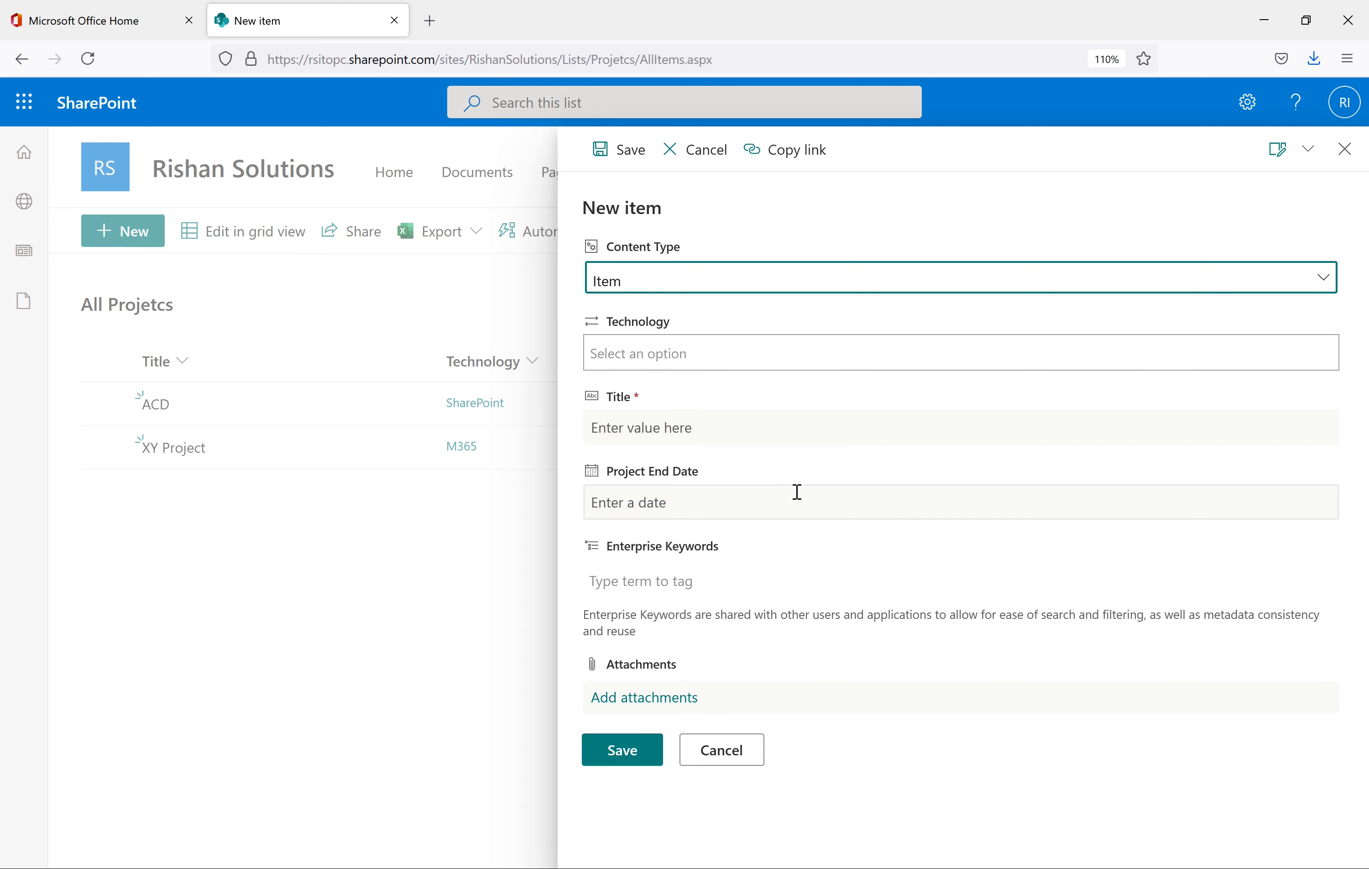
pyautogui.click(639, 698)
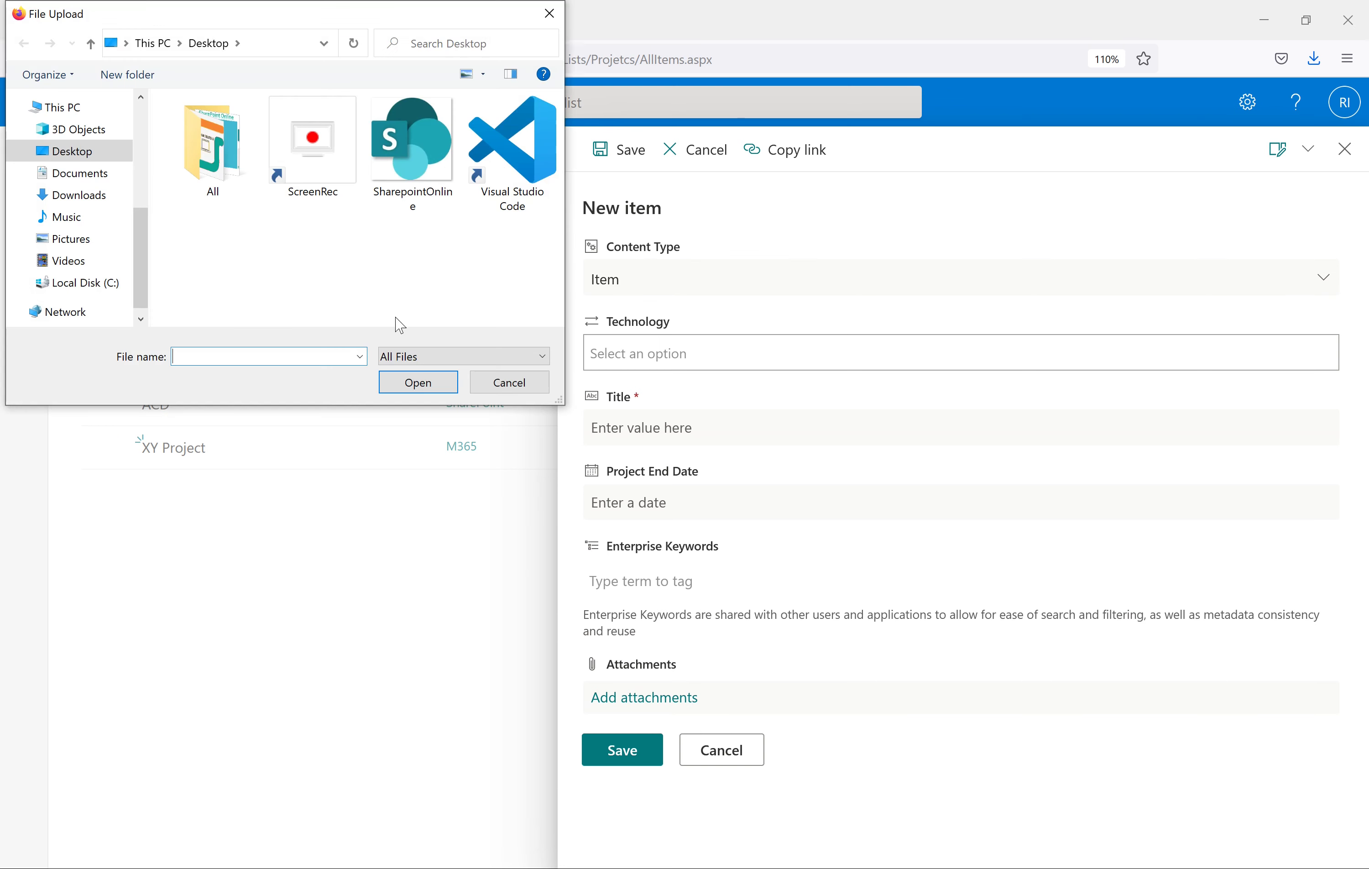
pyautogui.click(415, 195)
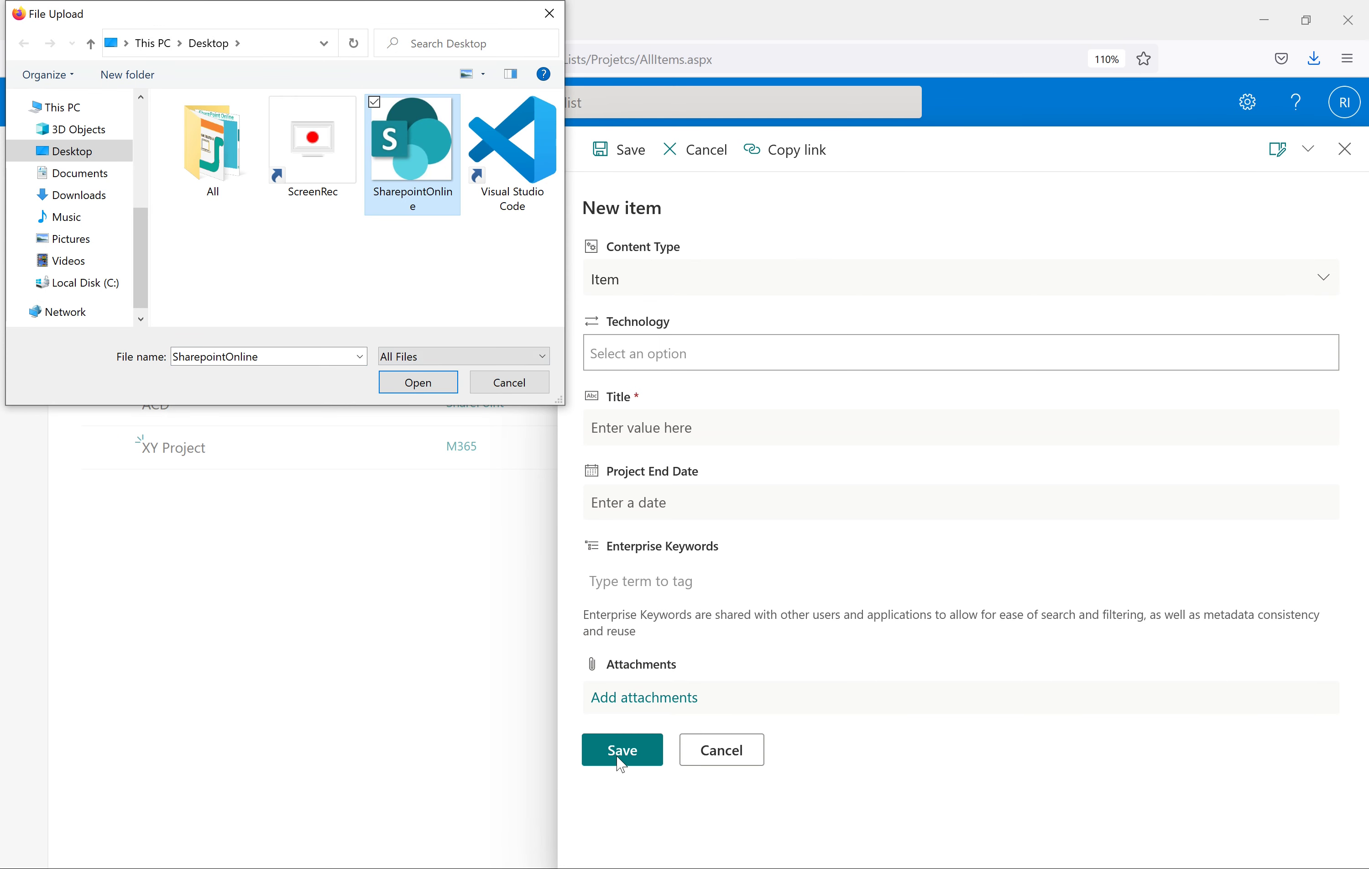
pyautogui.click(443, 384)
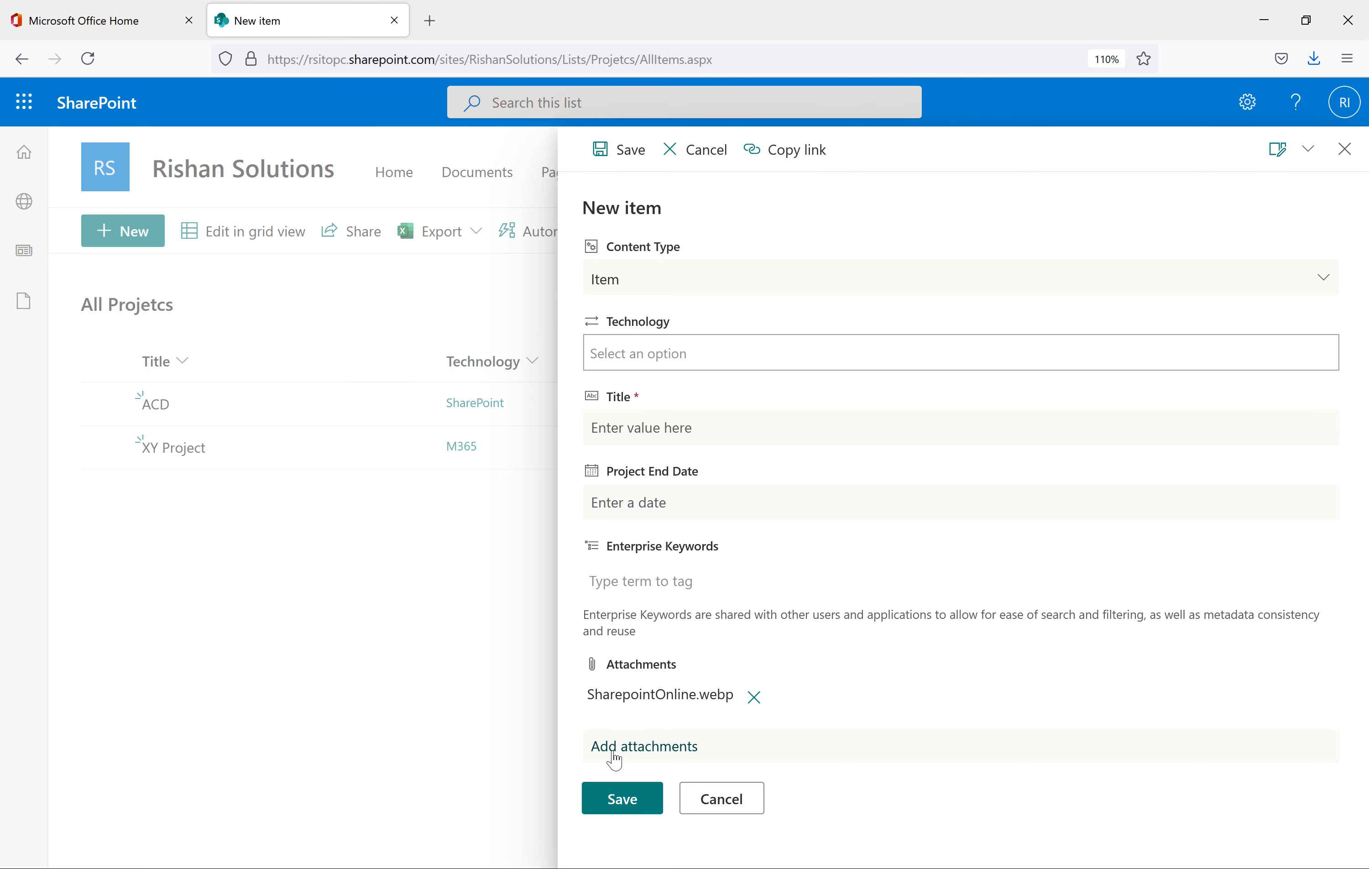
# Fill in the new item with Technology JS, Title RS and Project End Date 6/4/2021, and save it.
pyautogui.click(649, 365)
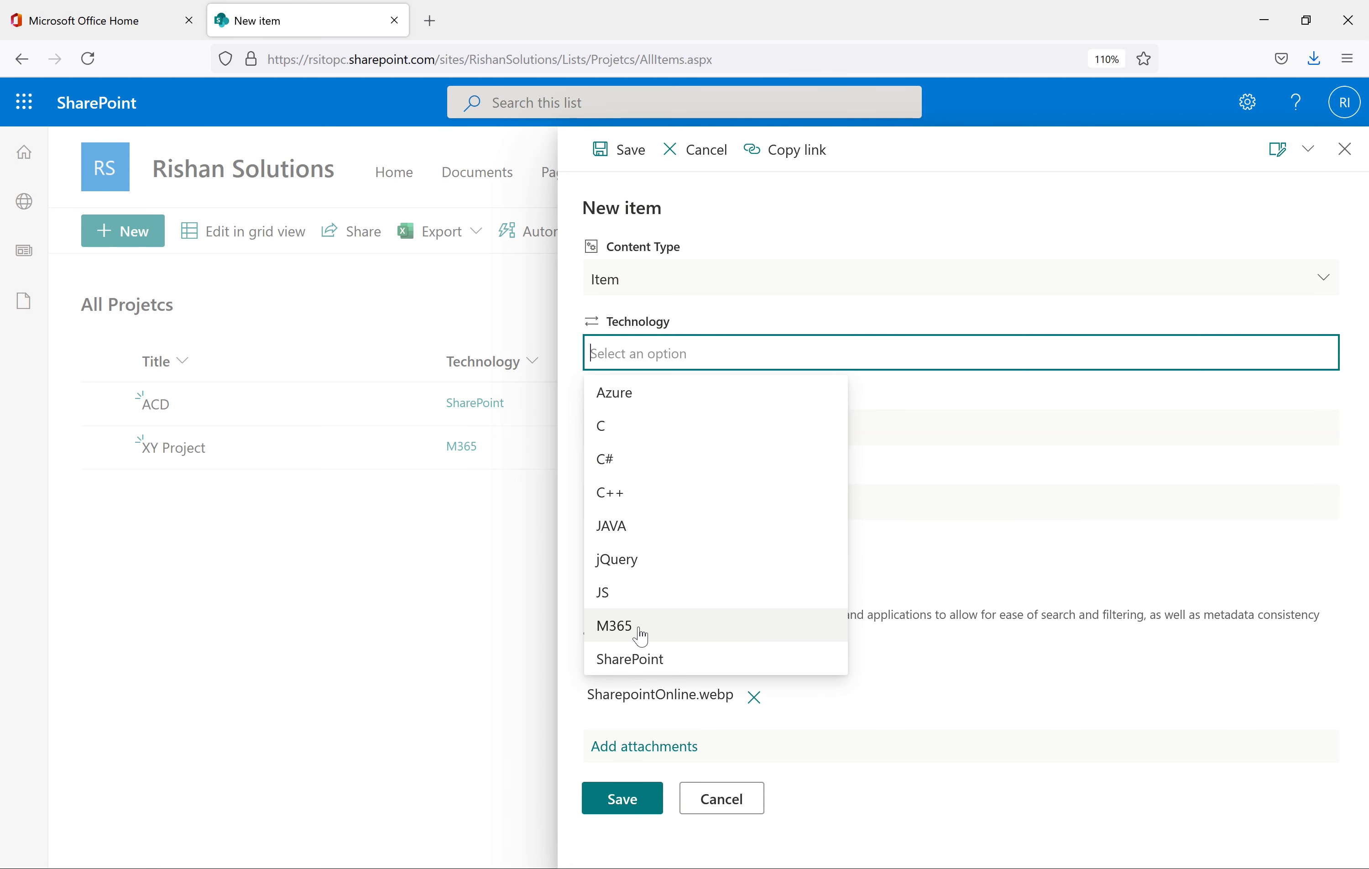
pyautogui.click(603, 592)
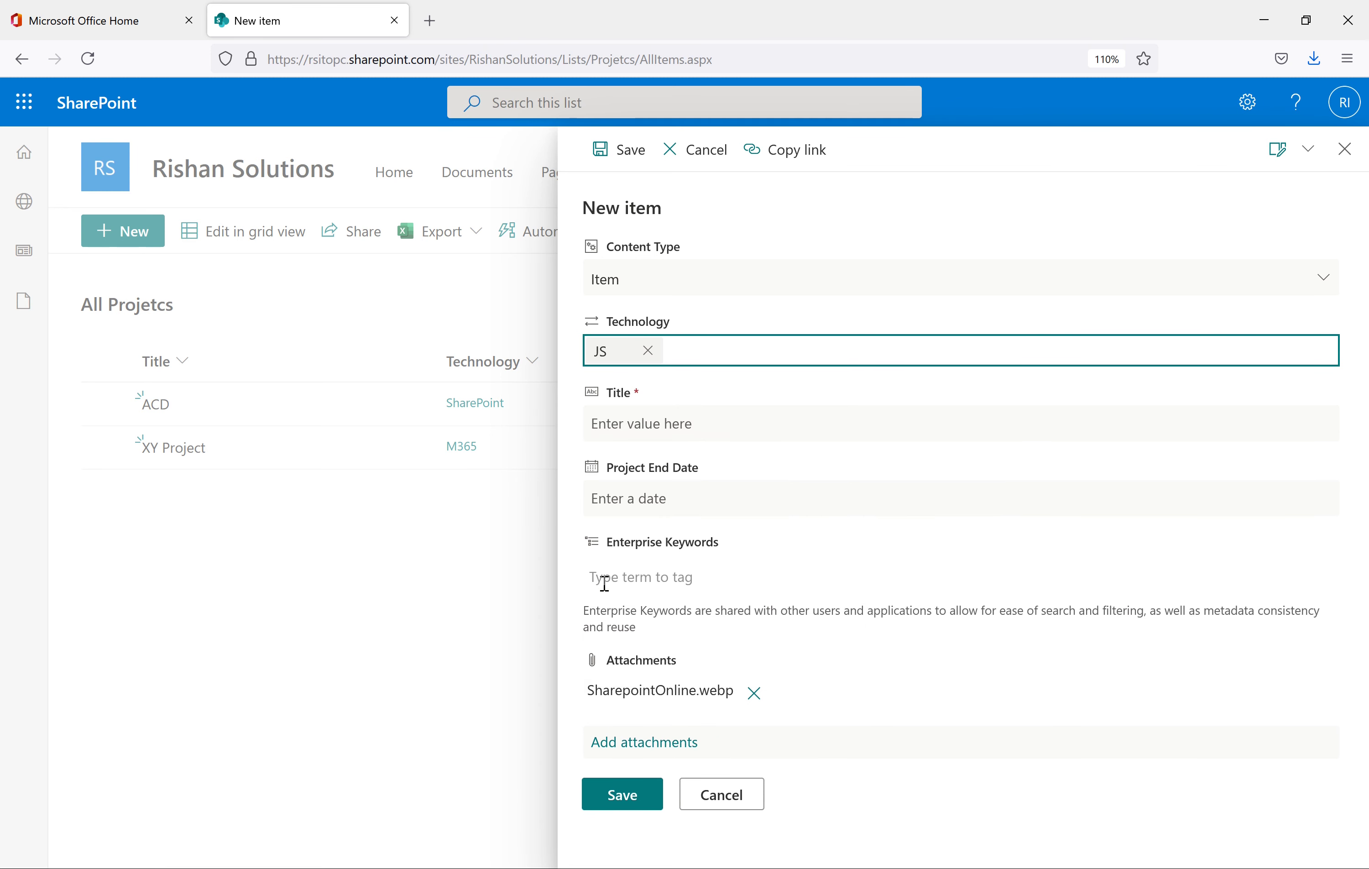
pyautogui.click(716, 430)
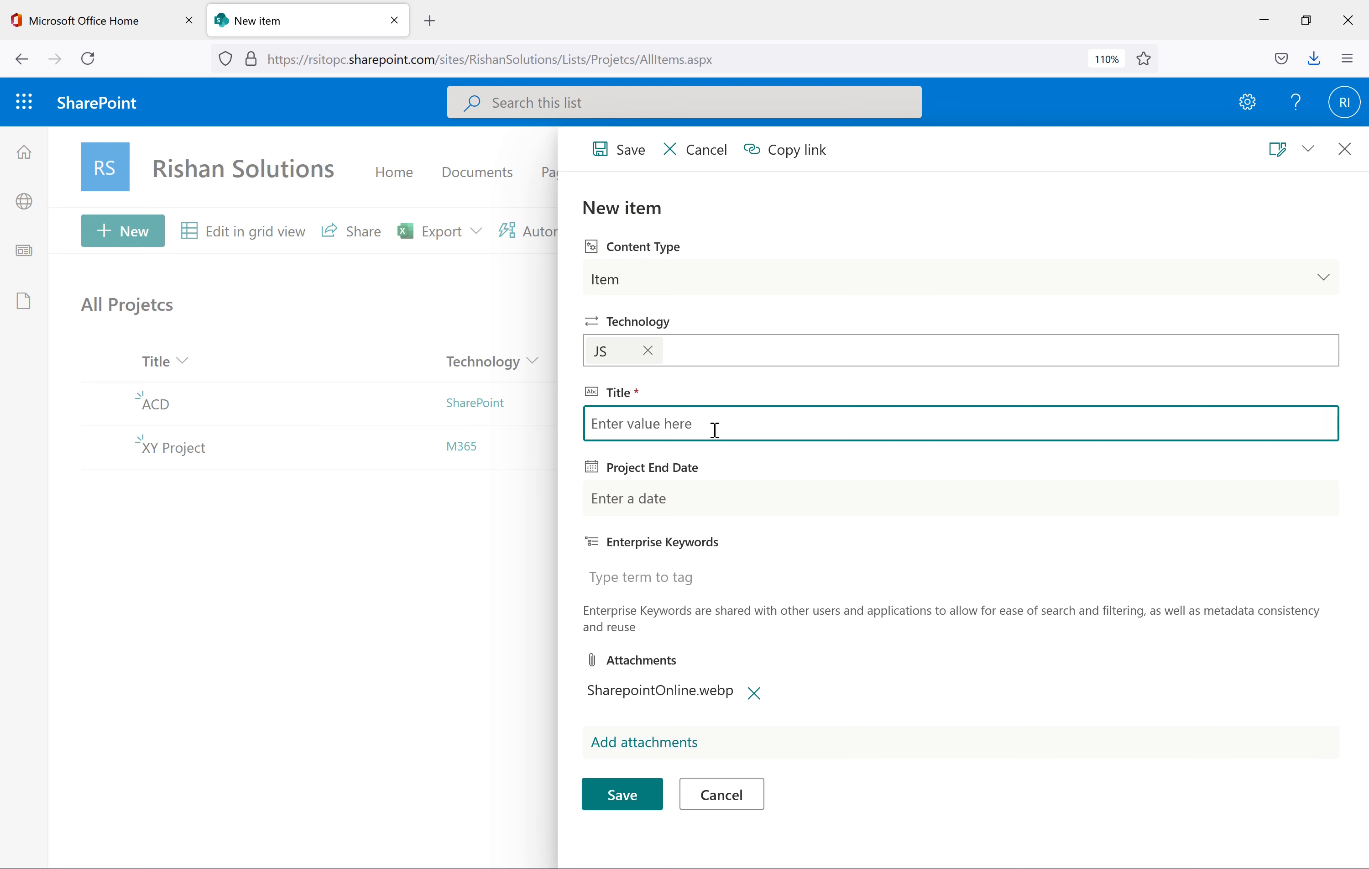
pyautogui.write('RS')
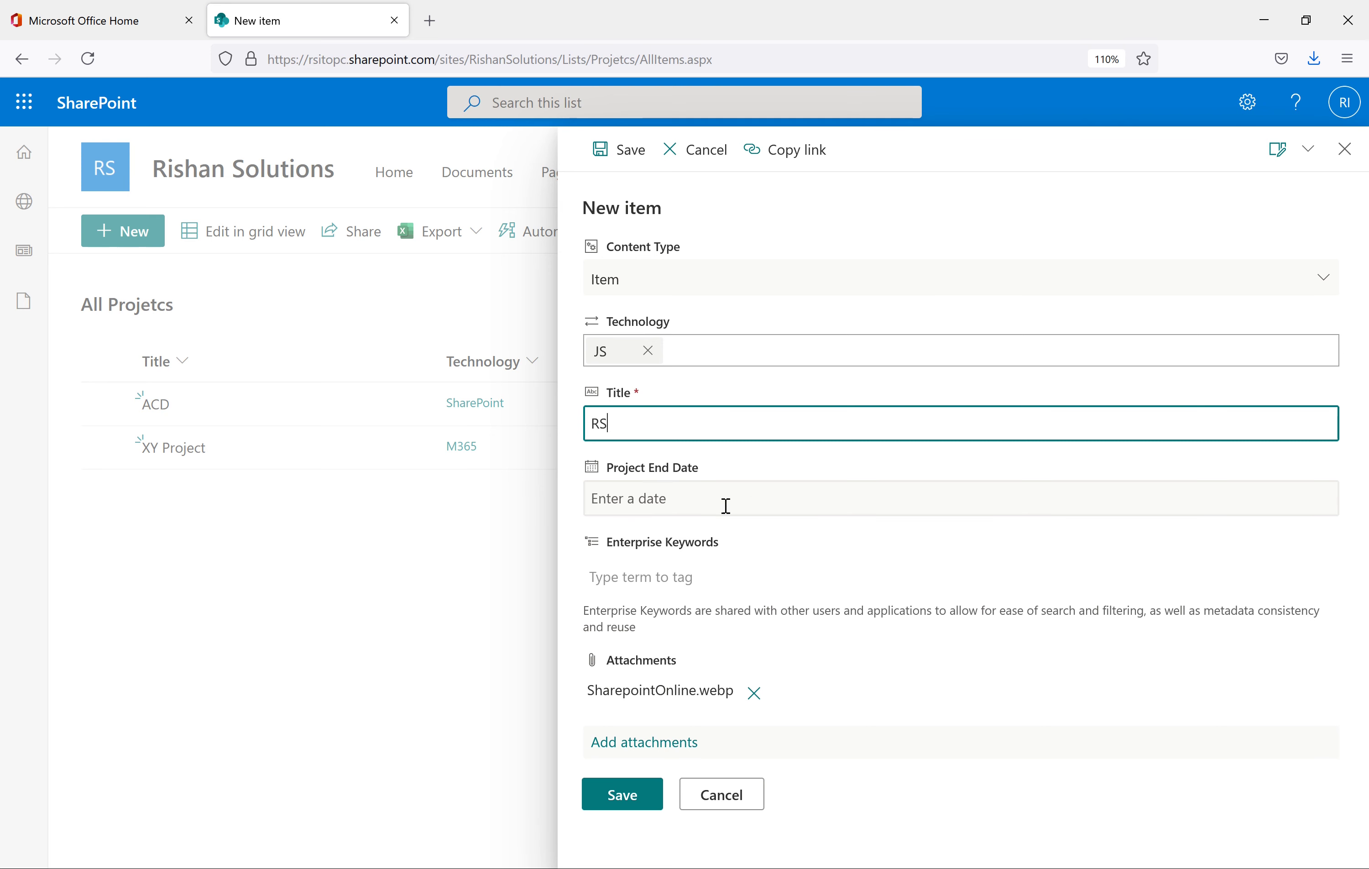
pyautogui.click(621, 796)
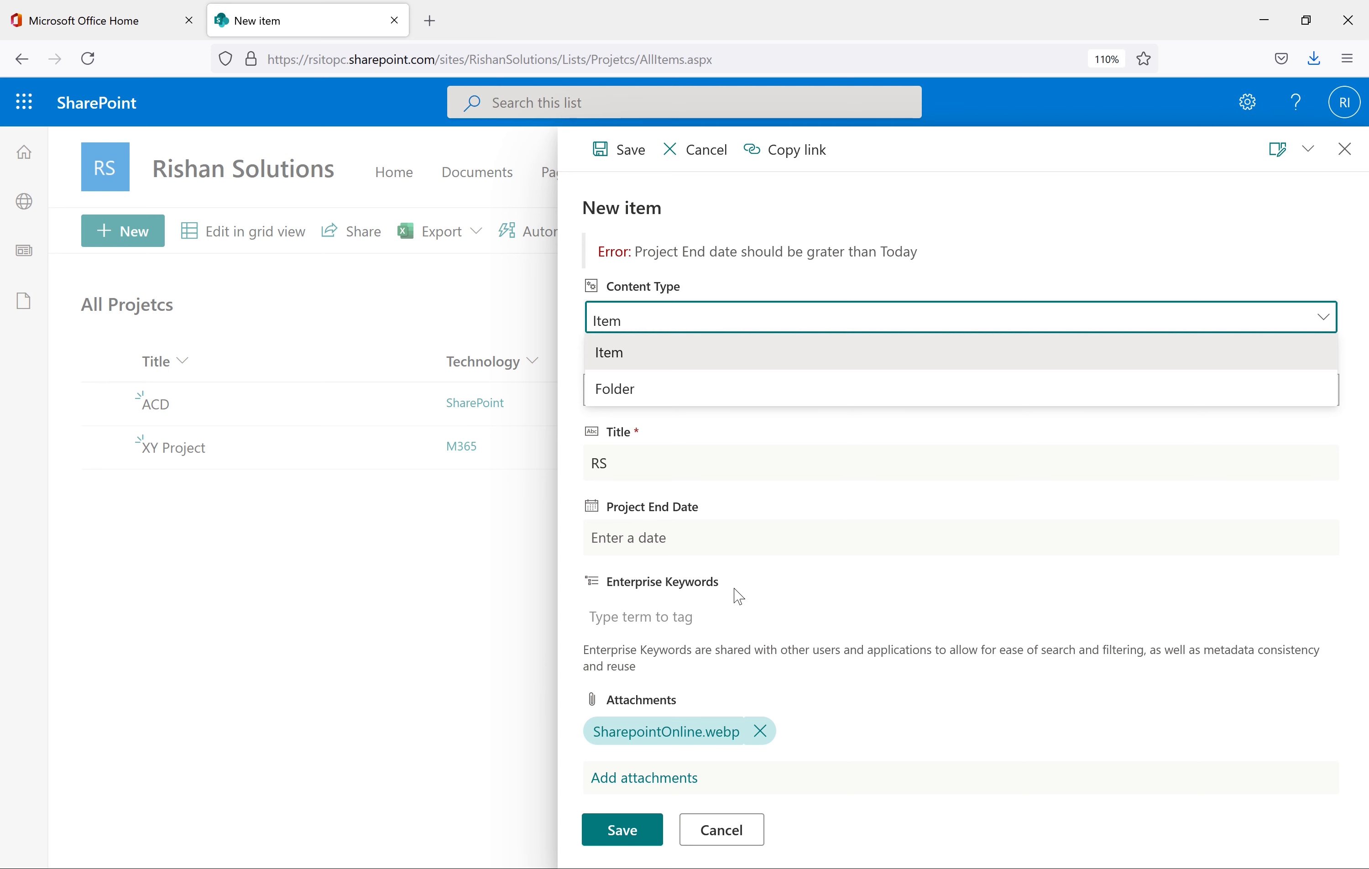
pyautogui.click(725, 533)
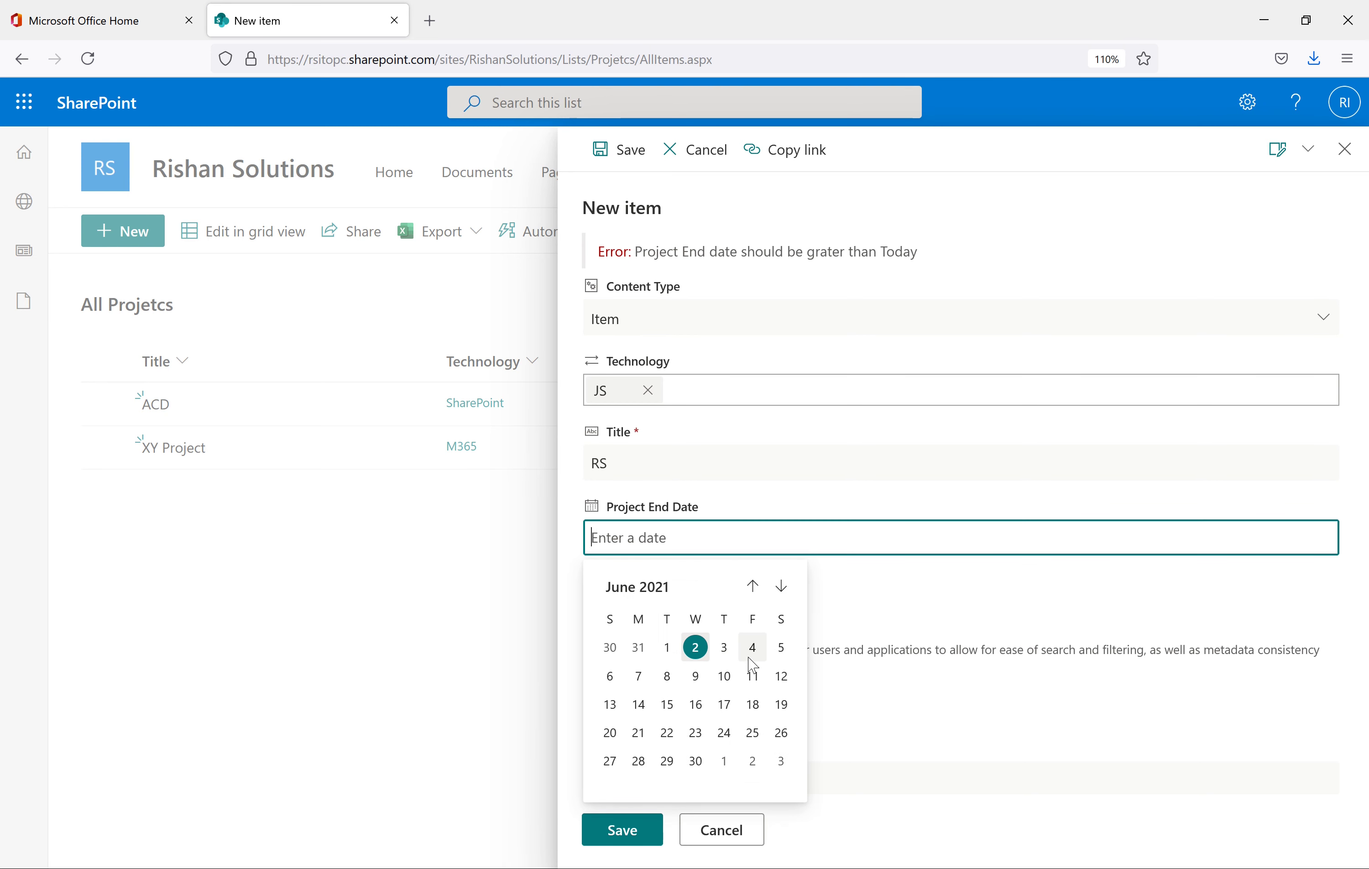
pyautogui.click(751, 661)
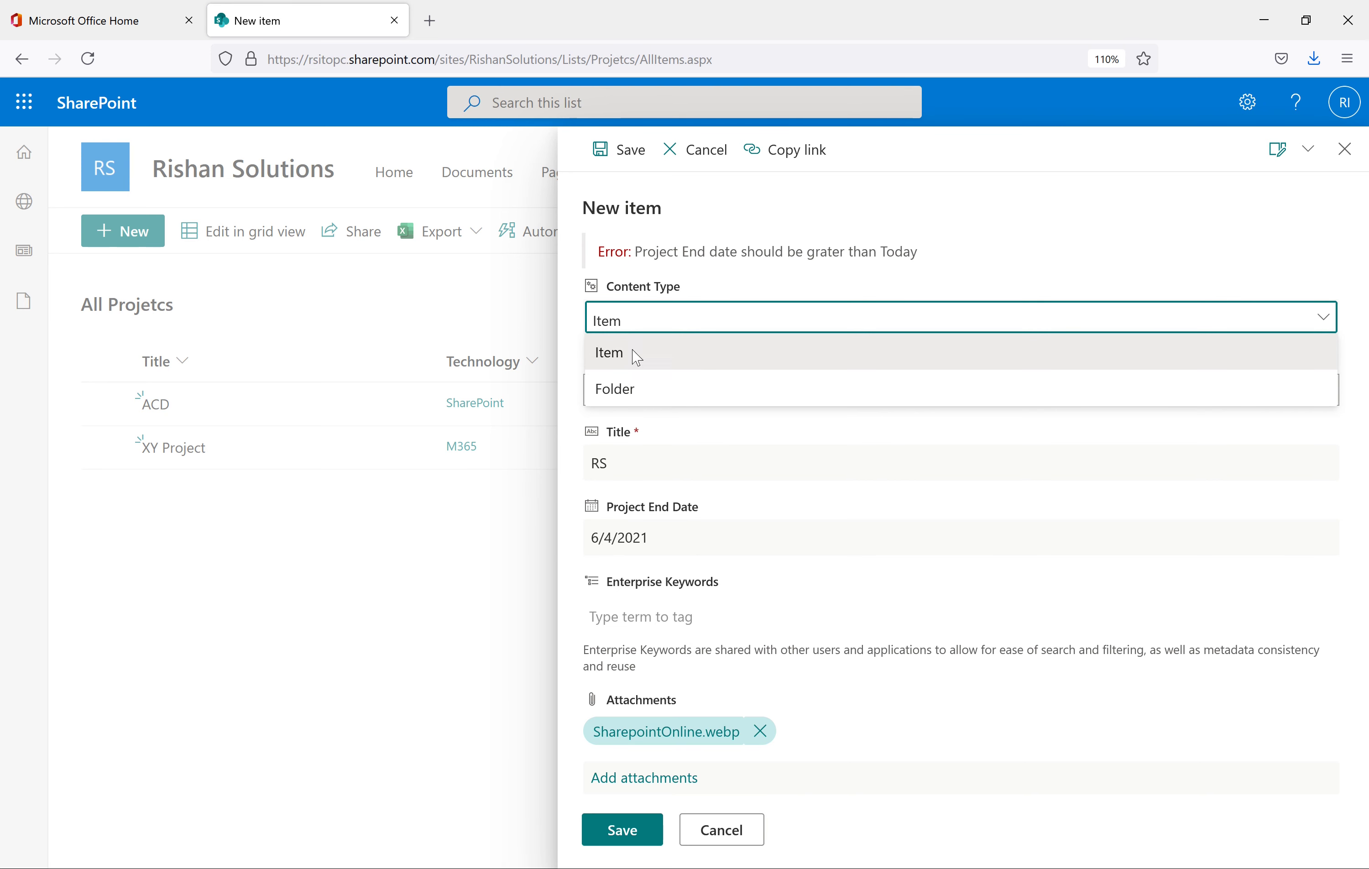
pyautogui.click(636, 356)
pyautogui.click(635, 831)
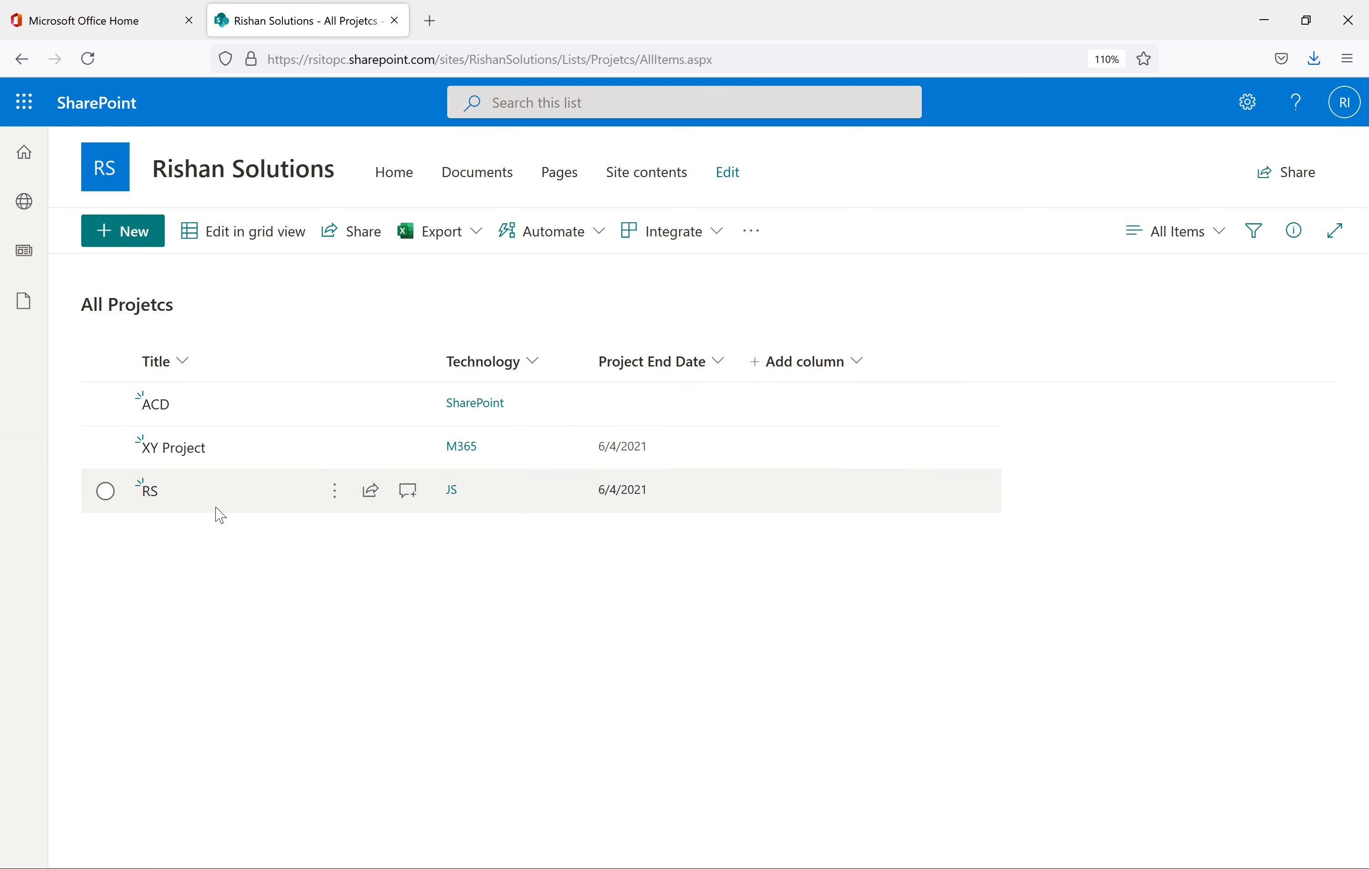
# Open the RS item to check its attachment, and close its details.
pyautogui.click(149, 492)
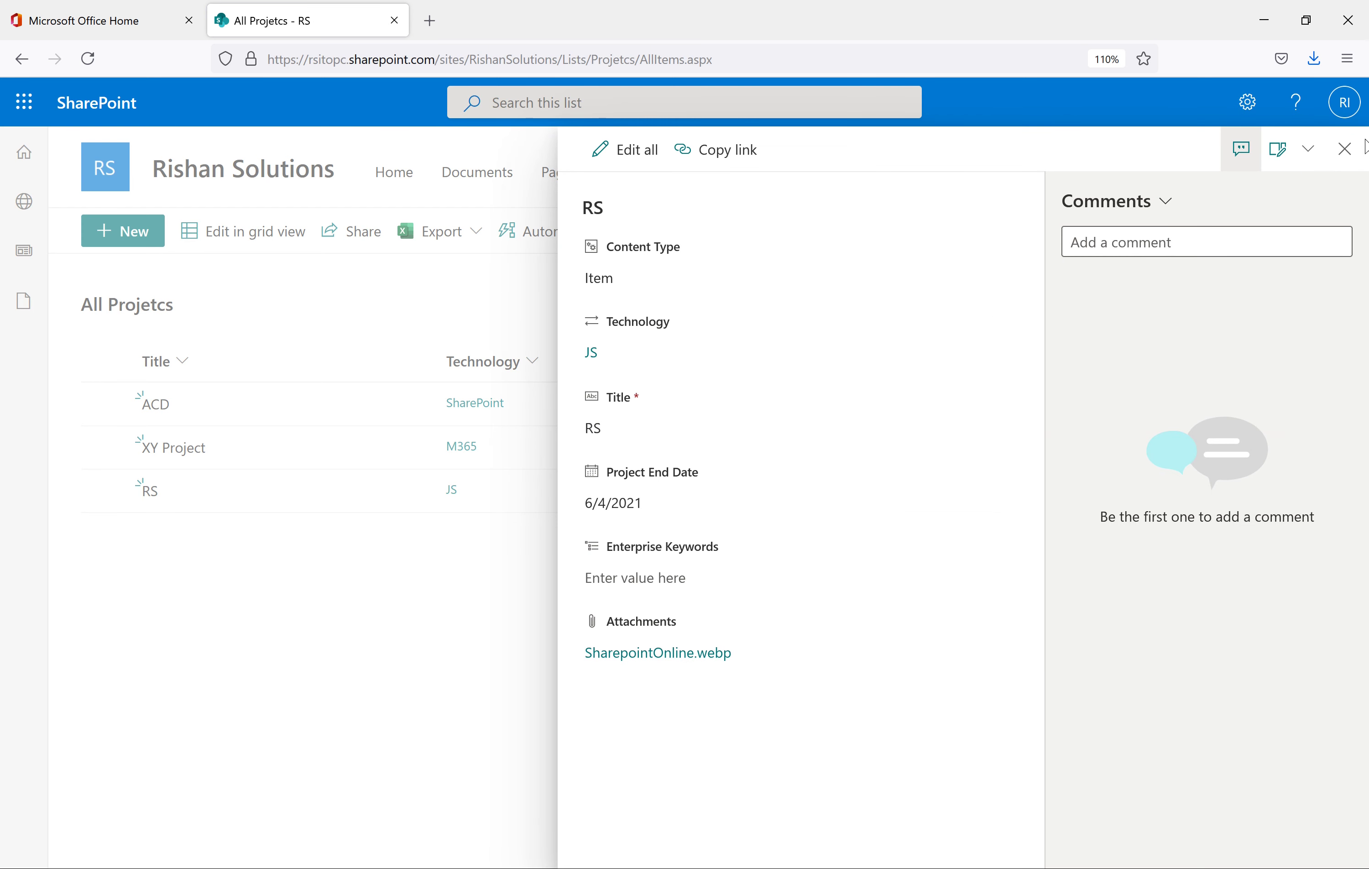
pyautogui.click(1345, 149)
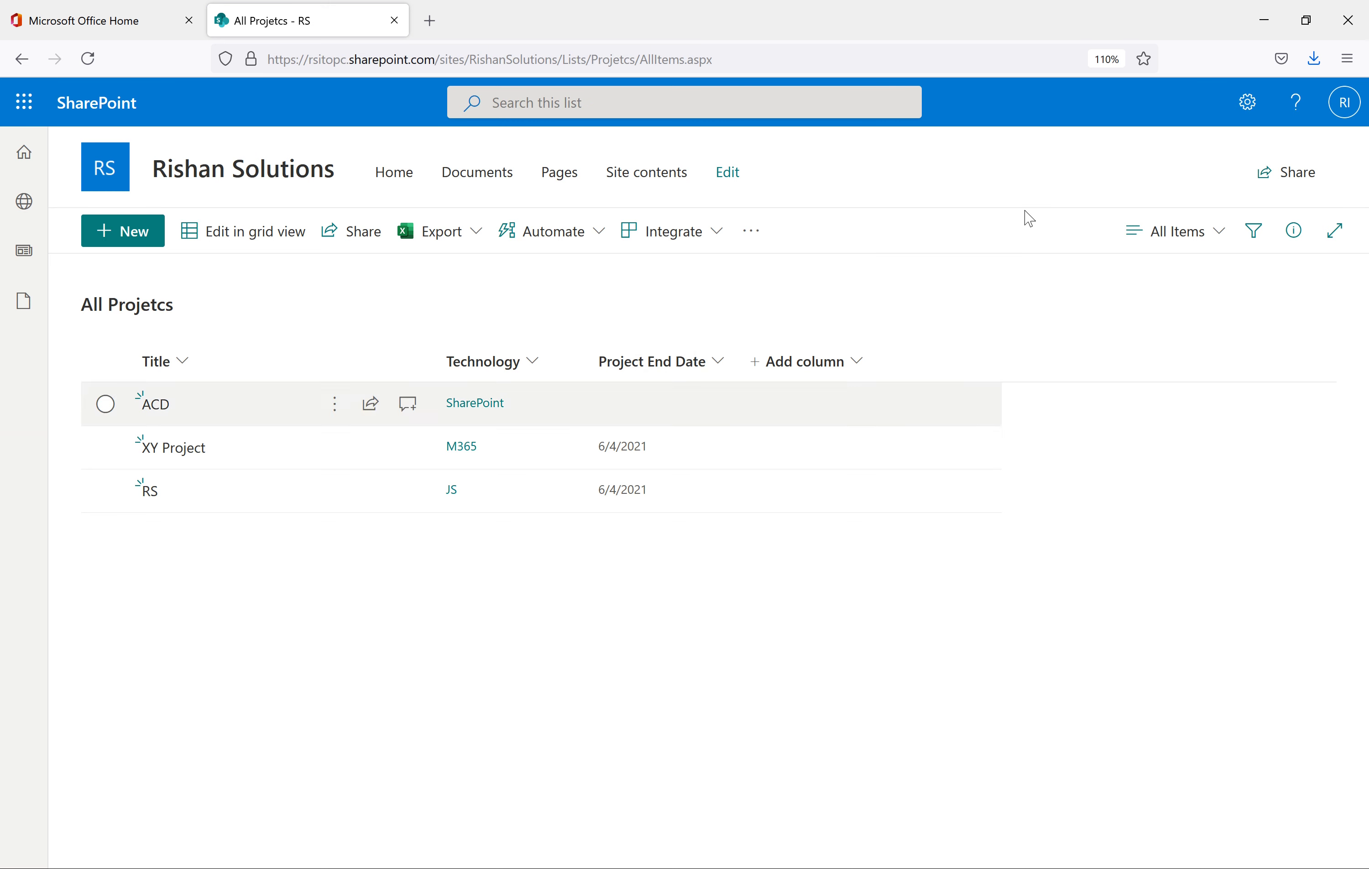
# Disable attachments in the advanced settings of the All Projetcs list and save, accepting the deletion of all attachments.
pyautogui.click(1249, 109)
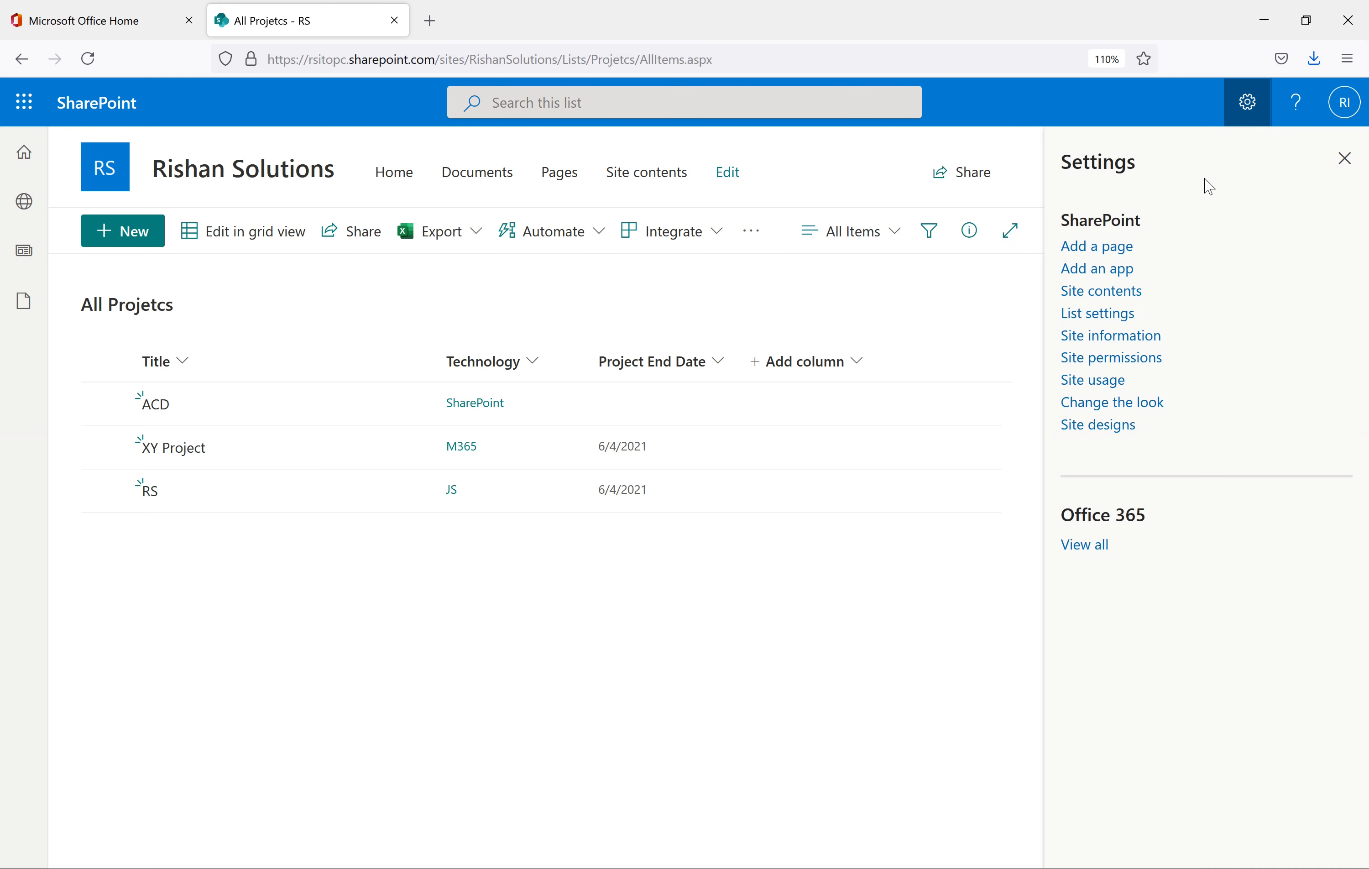
pyautogui.click(1112, 324)
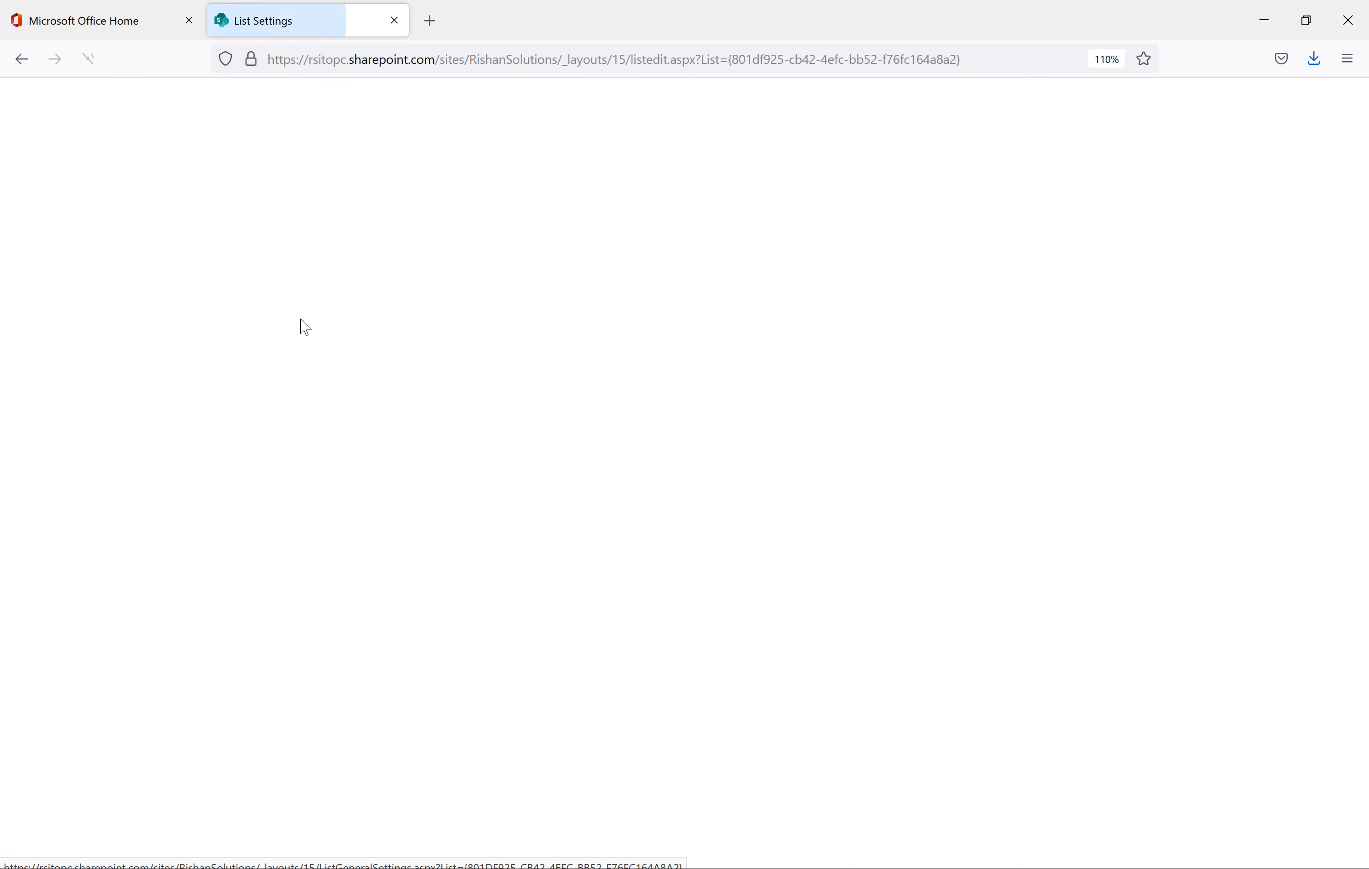
pyautogui.click(309, 492)
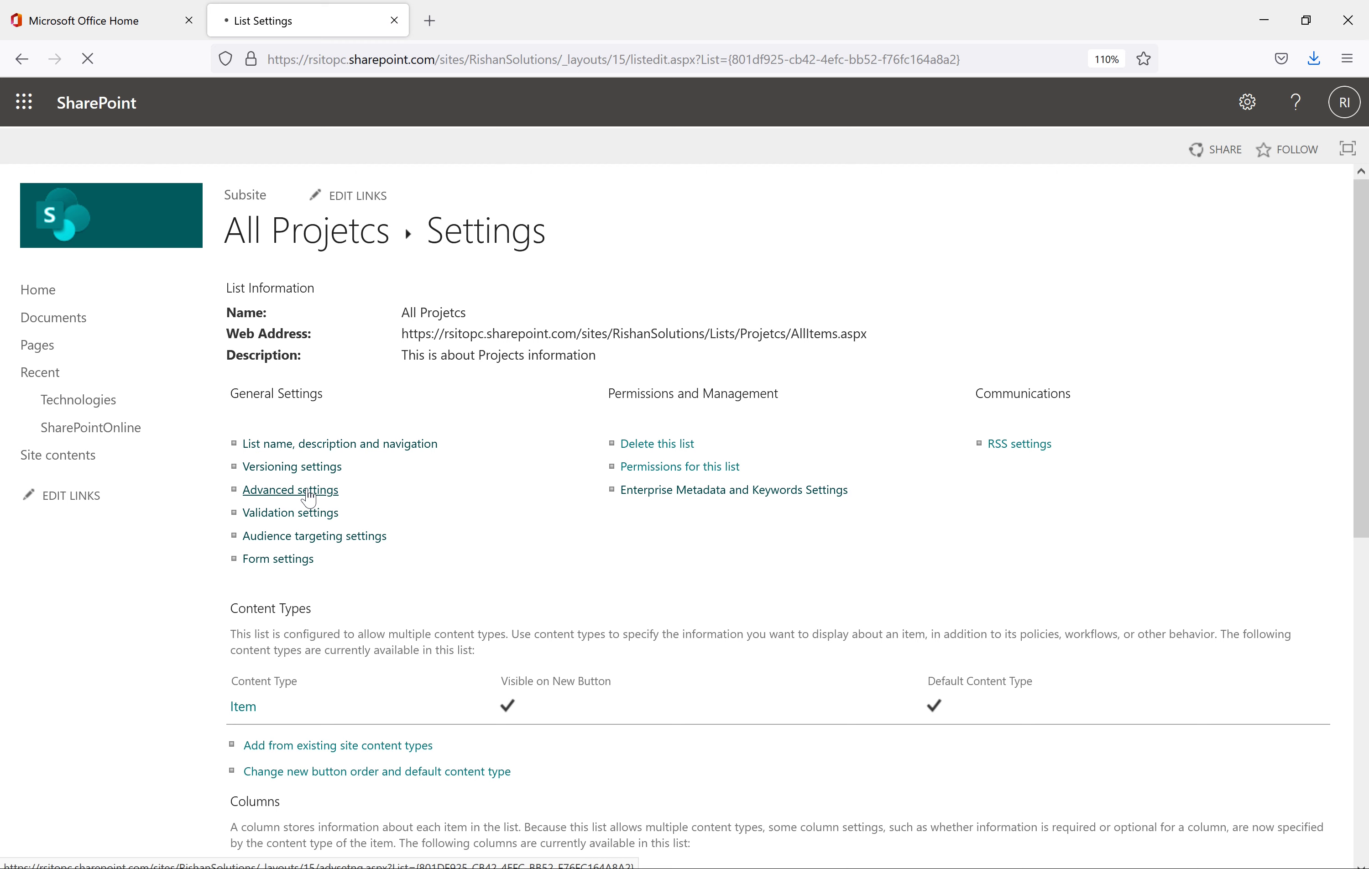
pyautogui.scroll(-3, 694, 529)
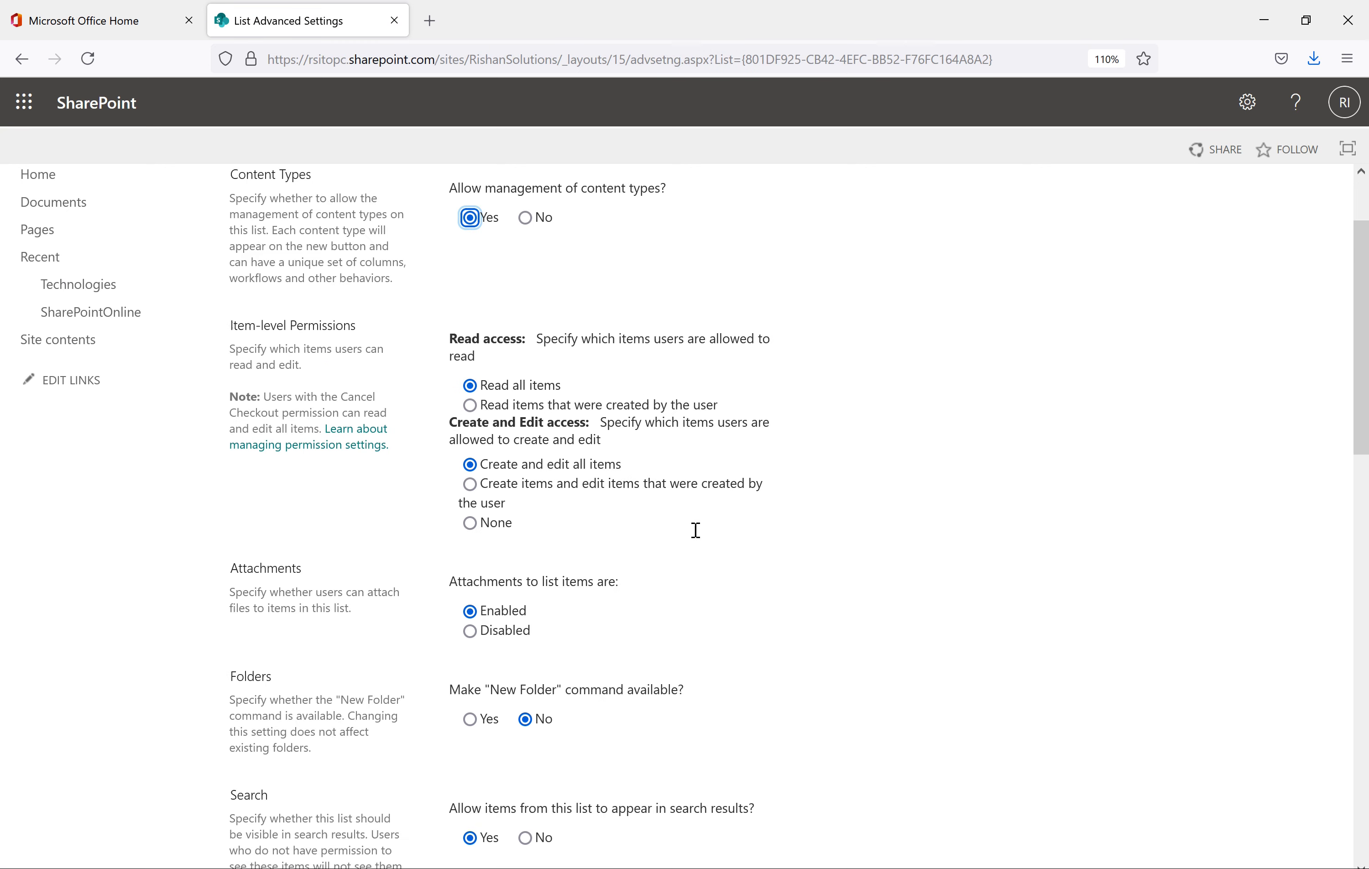
pyautogui.click(470, 539)
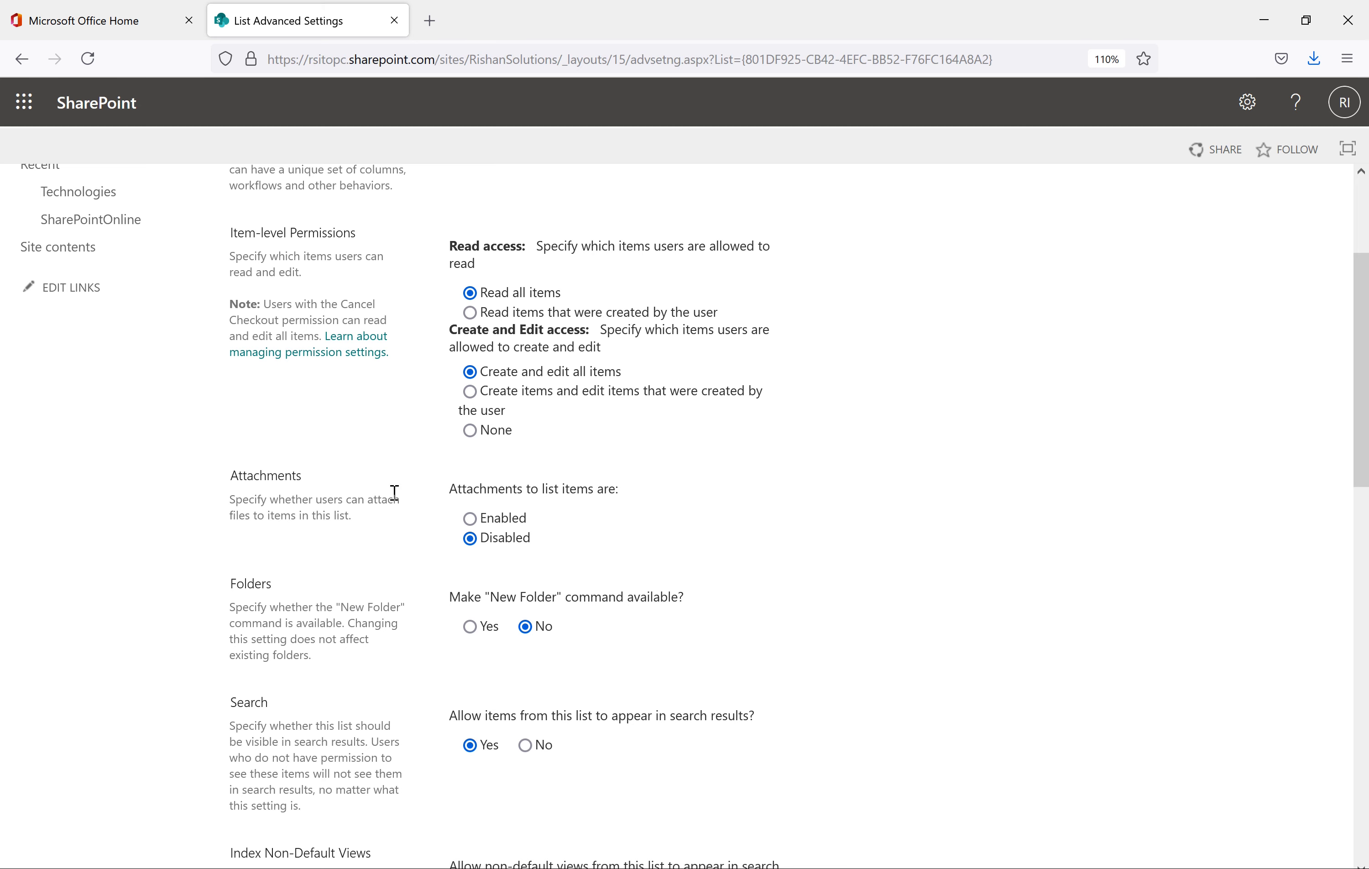
pyautogui.scroll(-3, 576, 382)
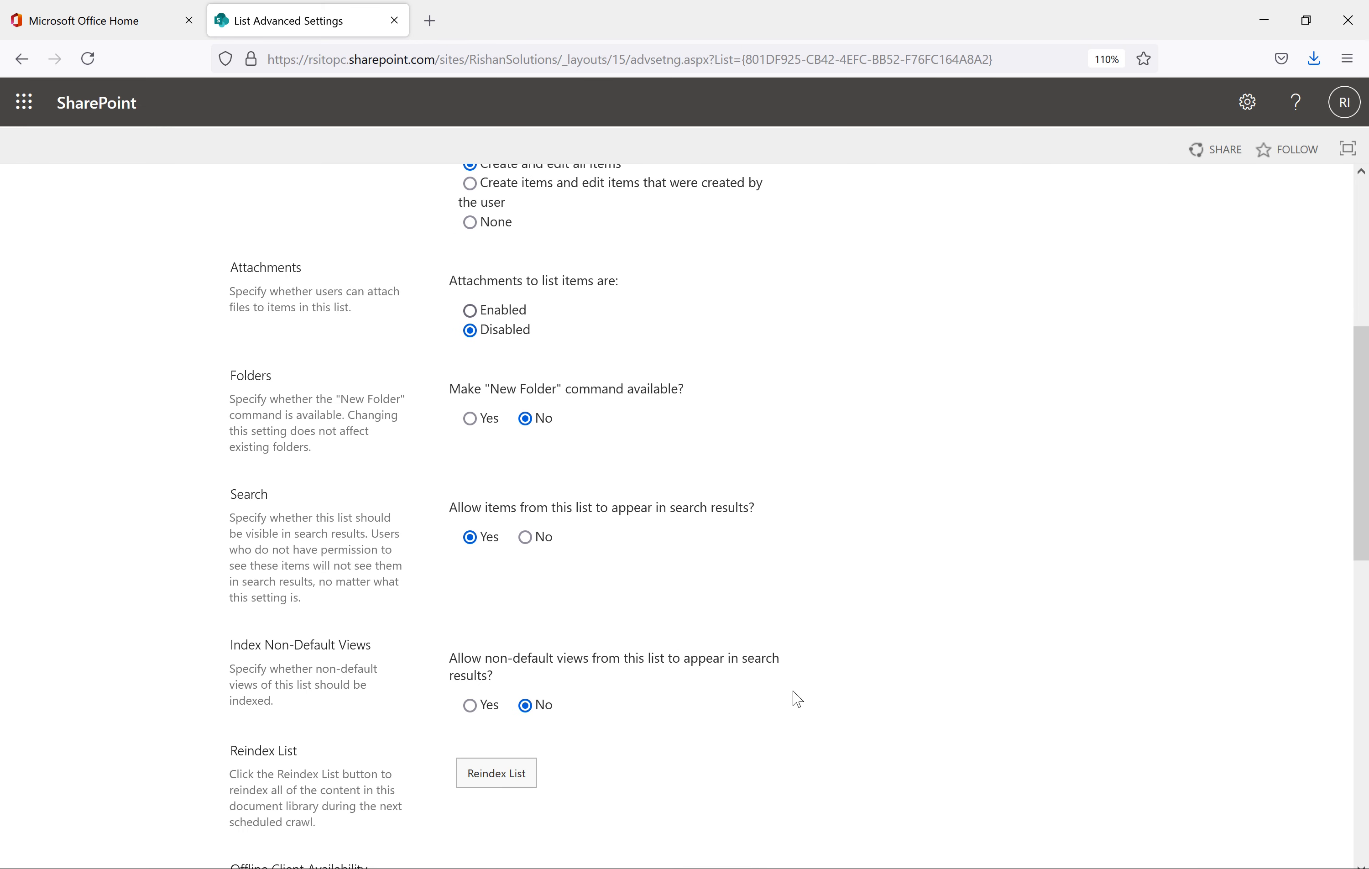
pyautogui.scroll(-12, 794, 697)
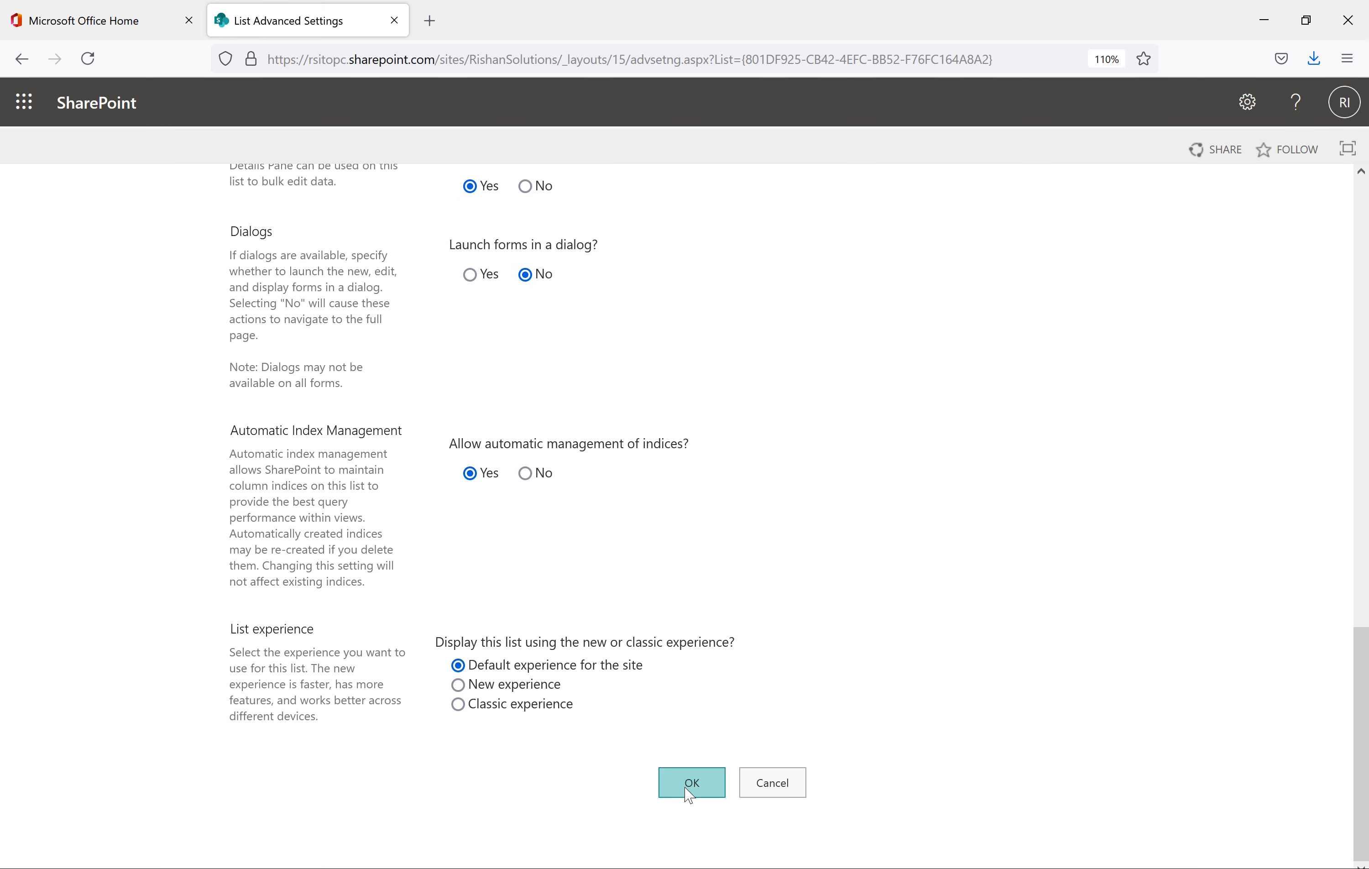
pyautogui.click(693, 789)
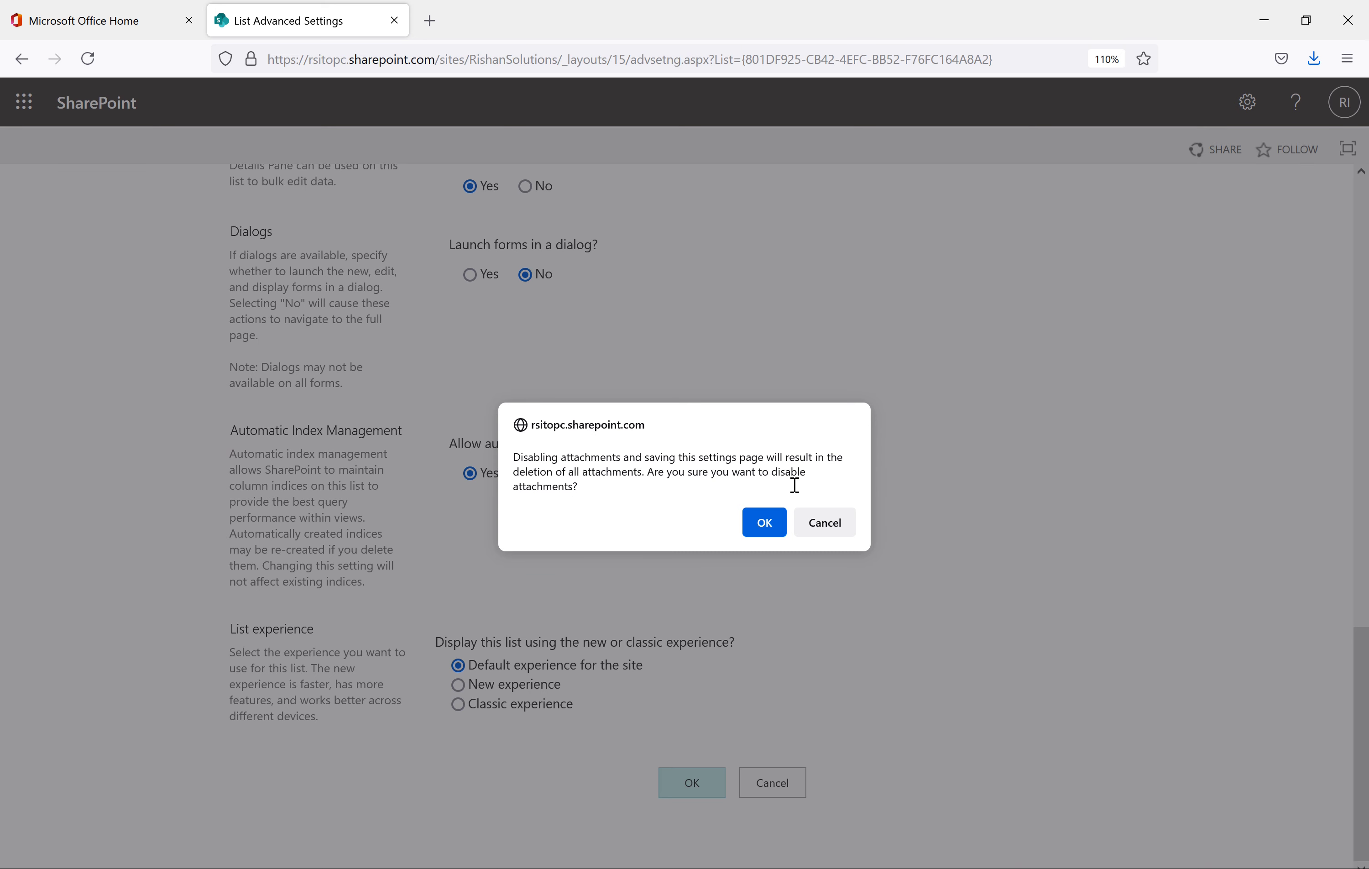
pyautogui.click(764, 520)
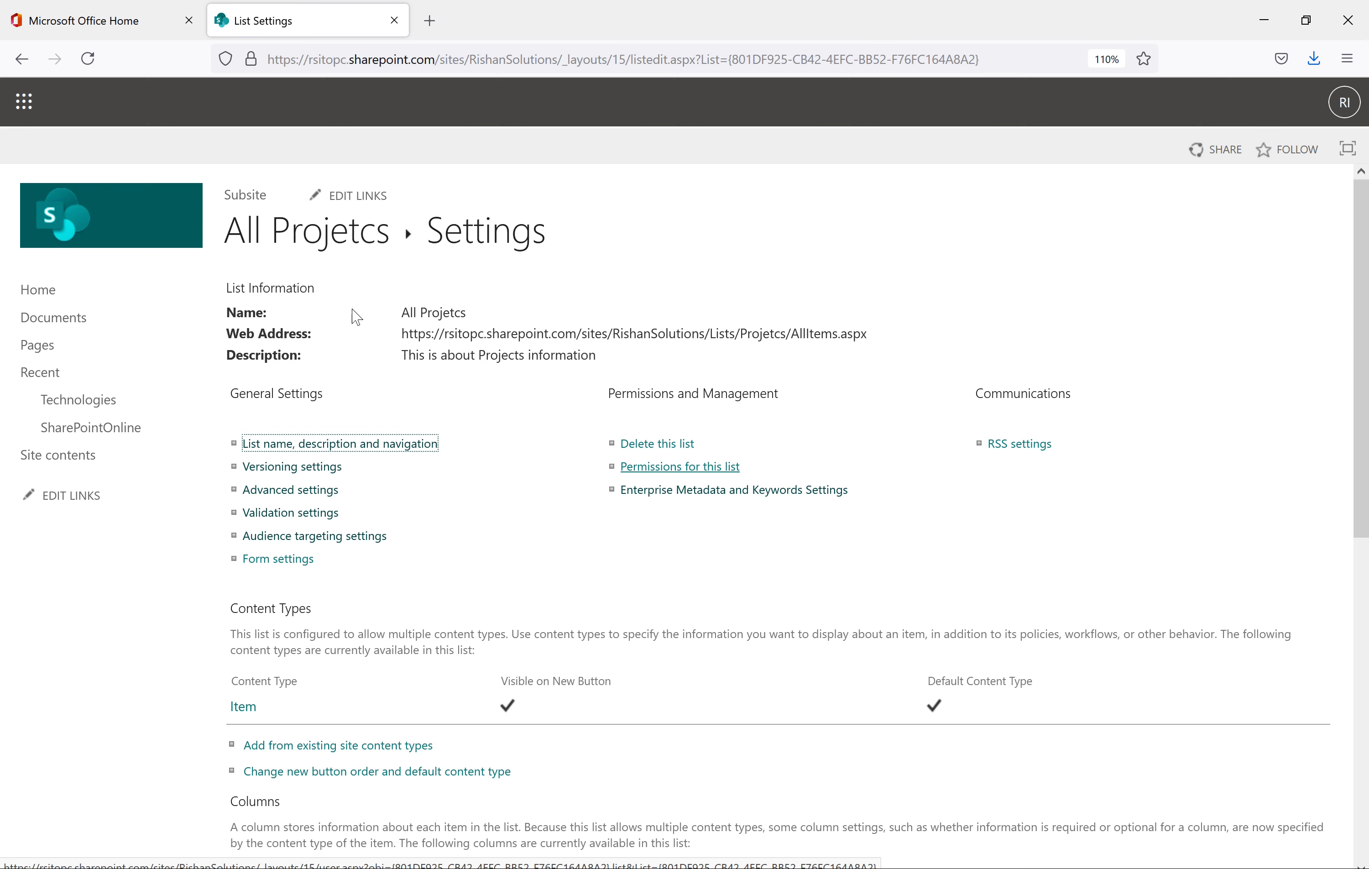
# Return to the All Projetcs list and check the new item form for the Attachments field, cancelling it without saving.
pyautogui.click(325, 239)
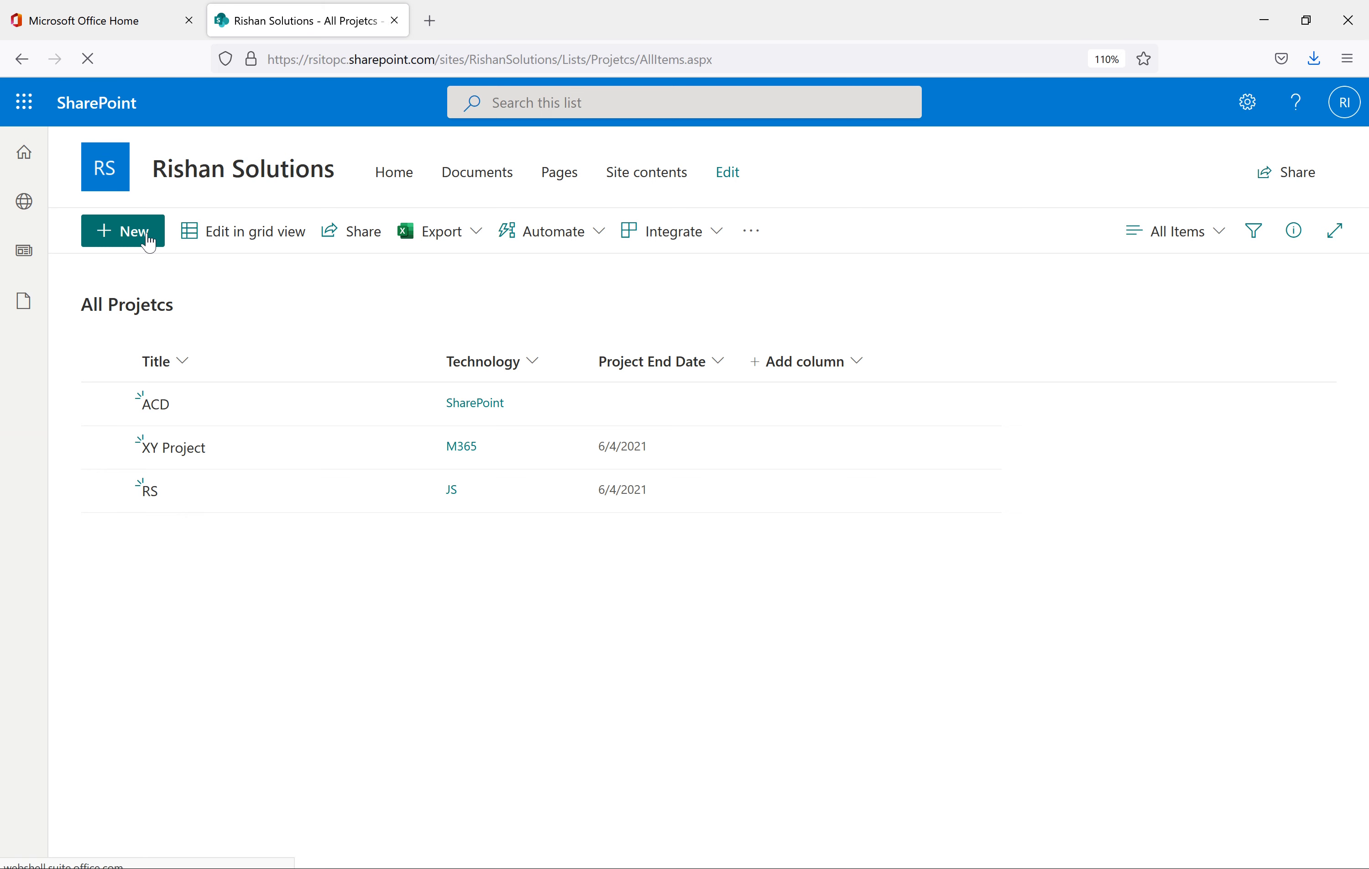
pyautogui.click(123, 230)
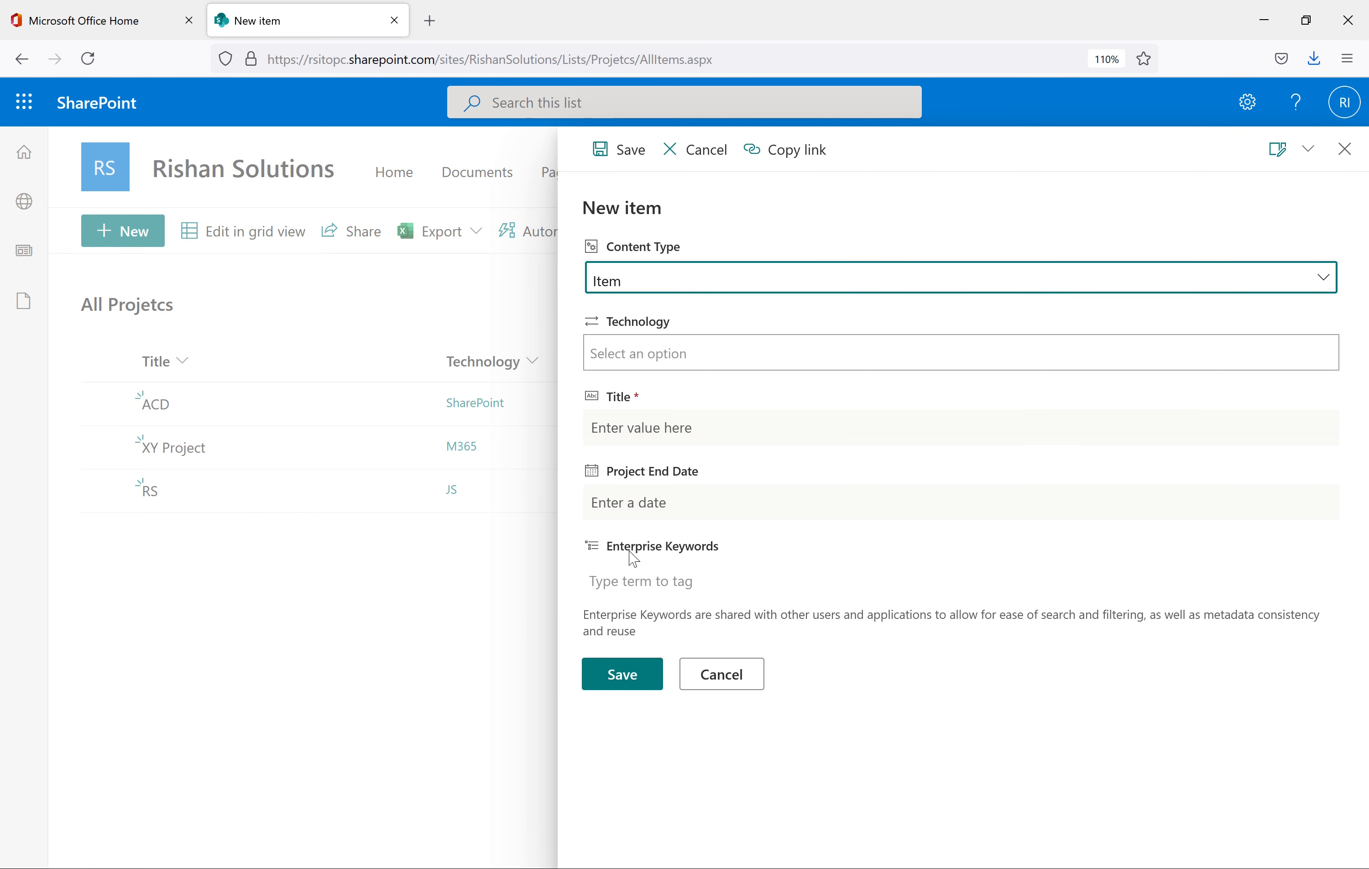
pyautogui.click(702, 684)
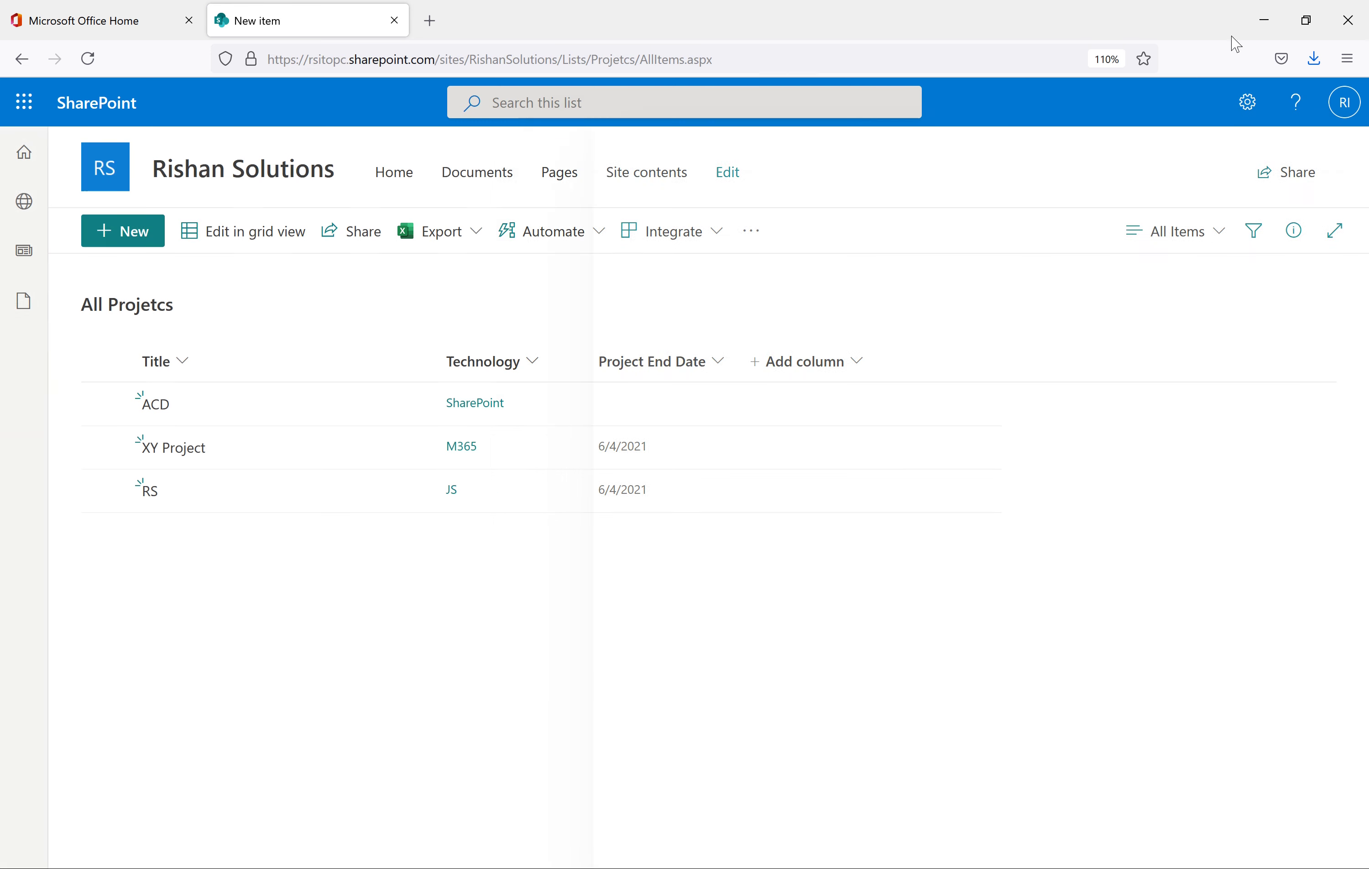
# Reopen the list's advanced settings and examine the attachments, New Folder command and search options.
pyautogui.click(1249, 105)
pyautogui.click(1105, 317)
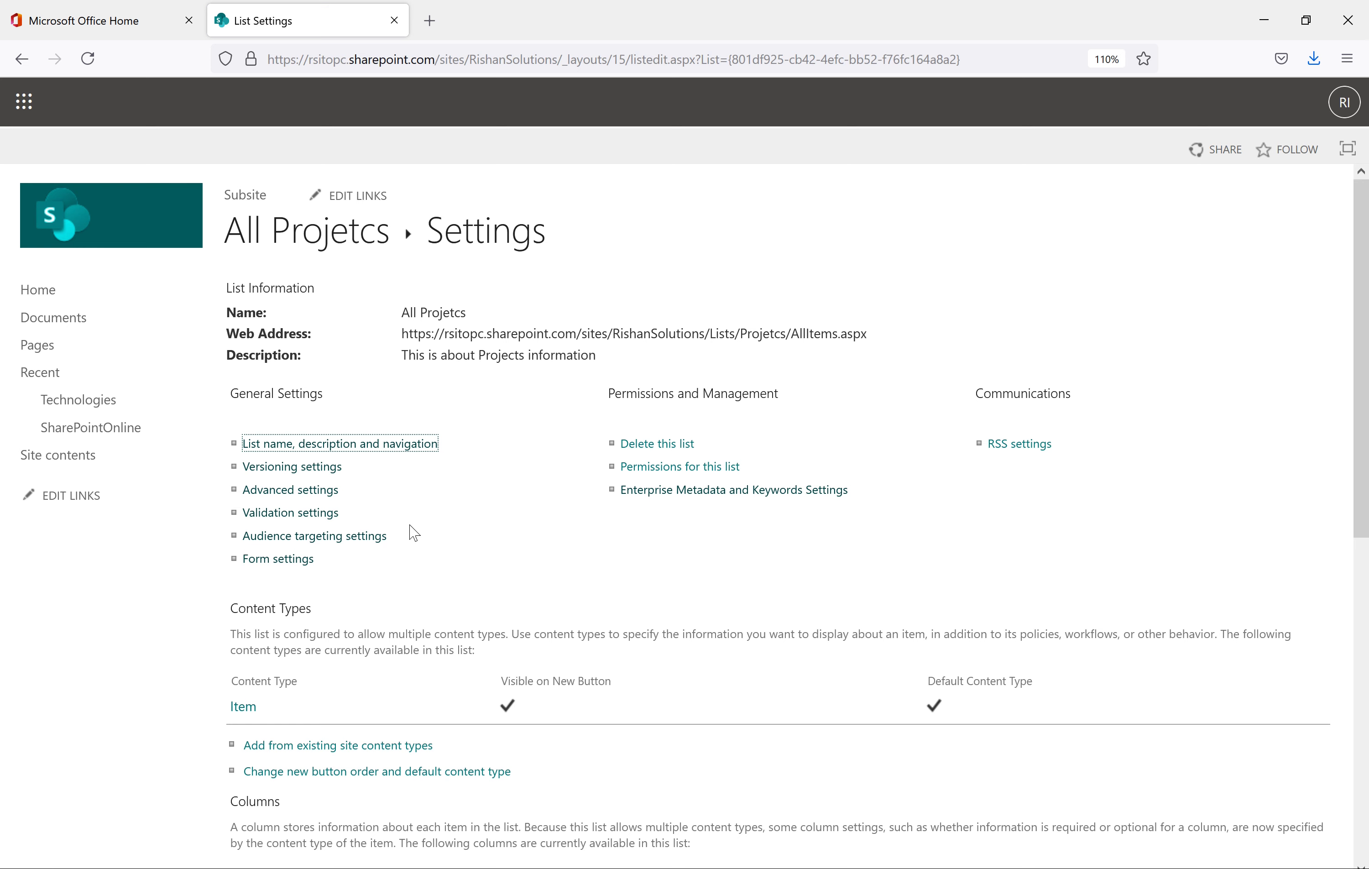
pyautogui.click(306, 496)
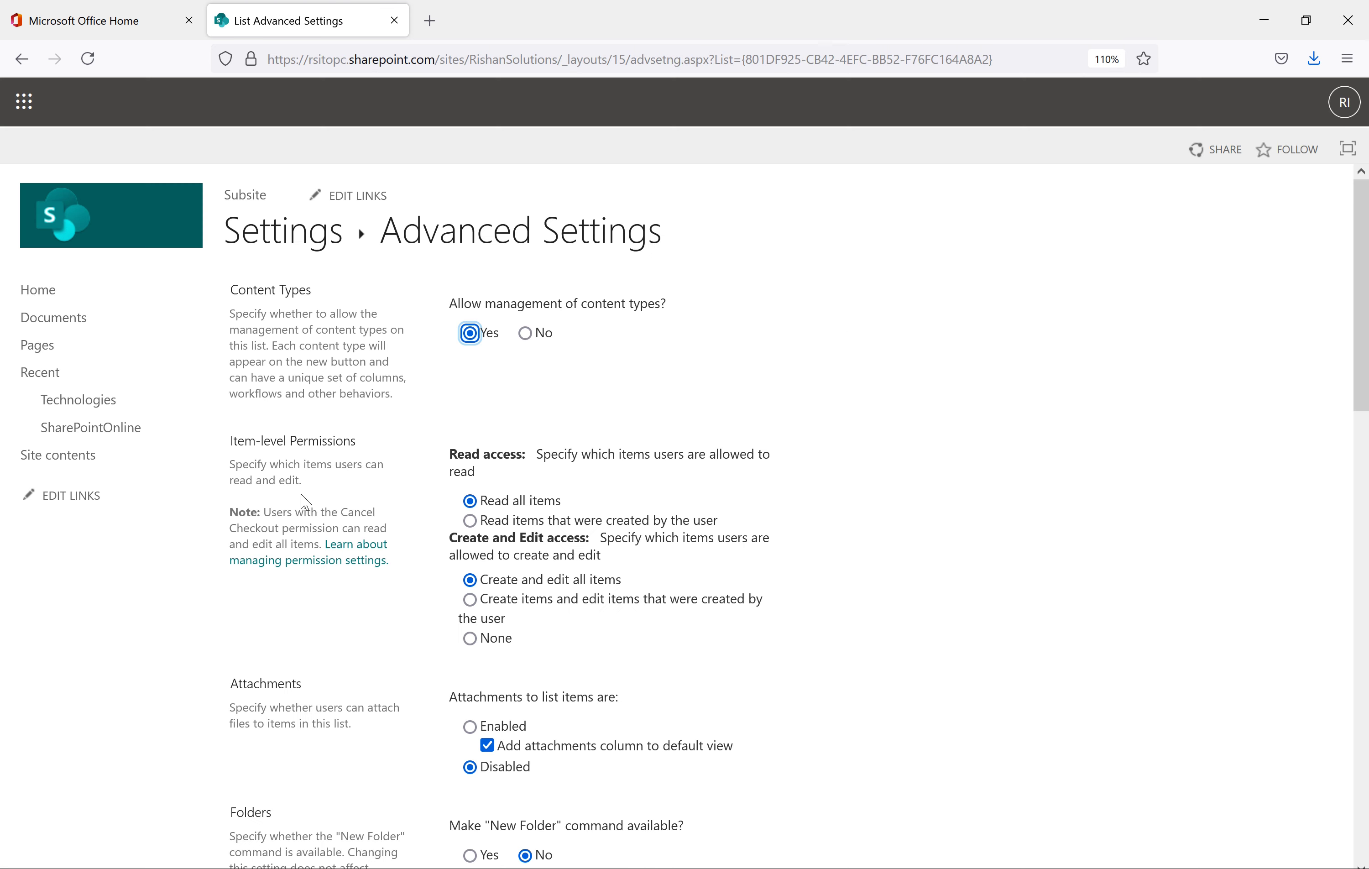
pyautogui.scroll(-7, 1014, 533)
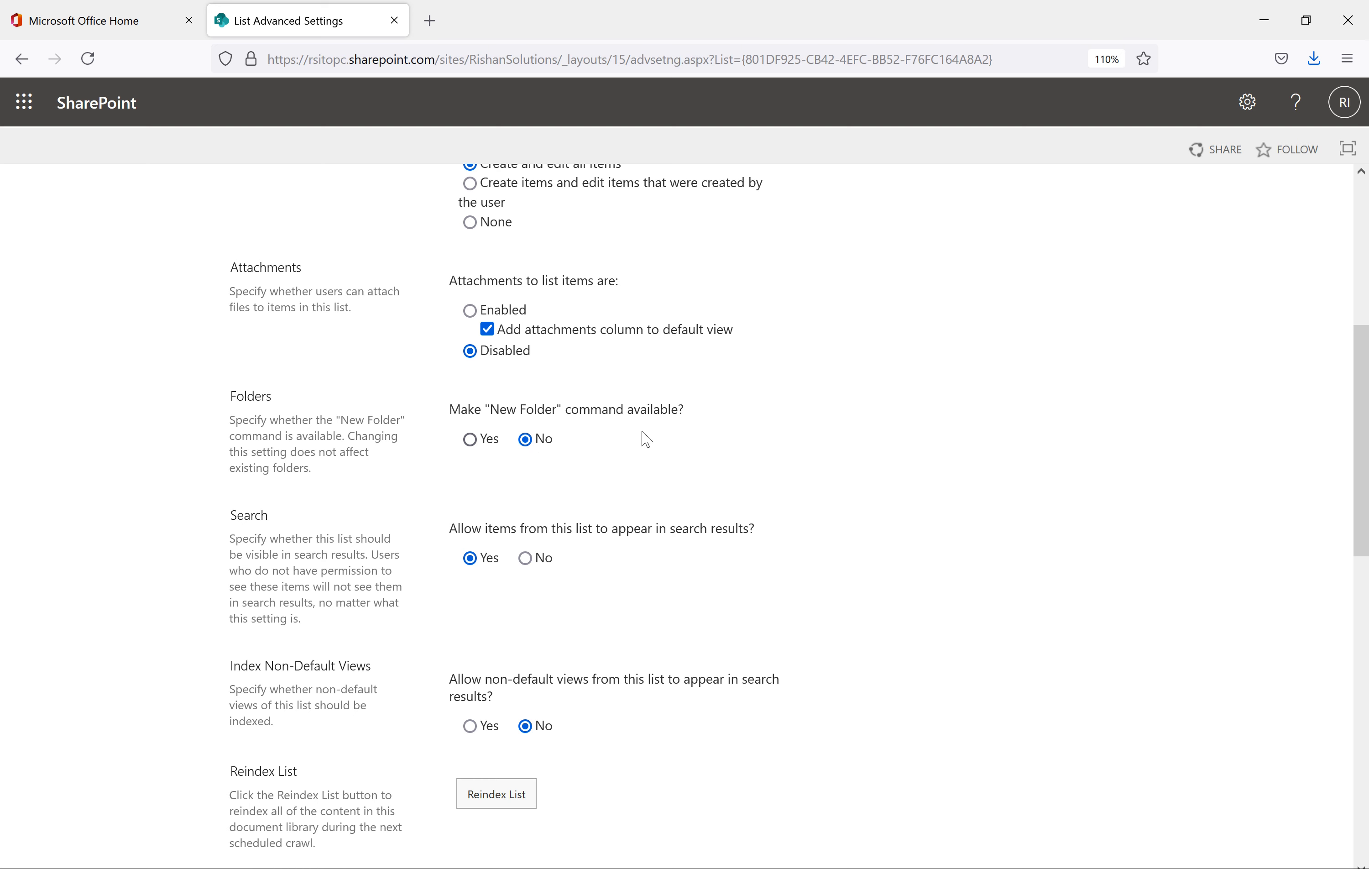
# Go back to the All Projetcs list without changing the settings and look through its additional list commands.
pyautogui.scroll(7, 964, 507)
pyautogui.click(292, 235)
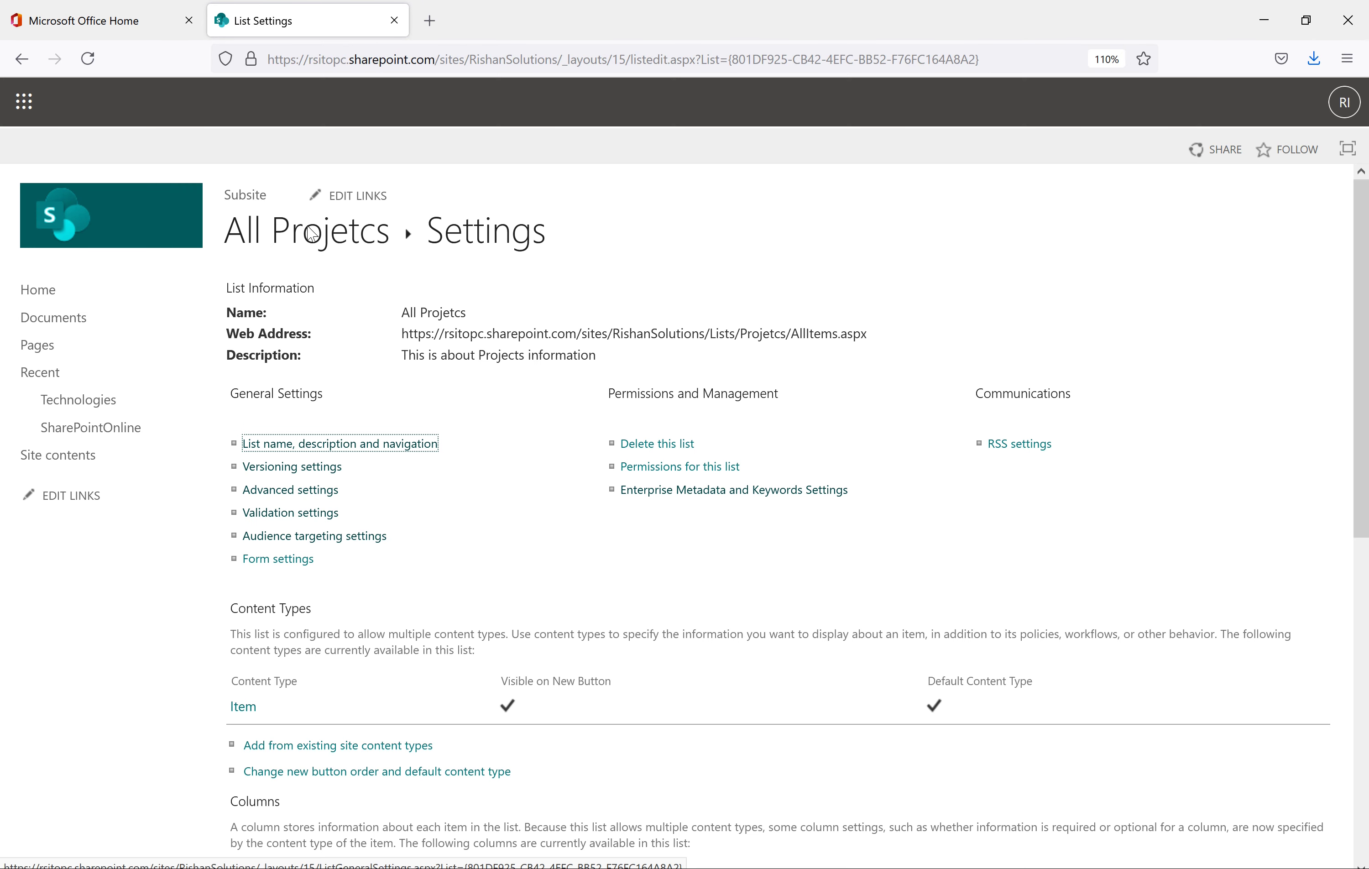
pyautogui.click(312, 234)
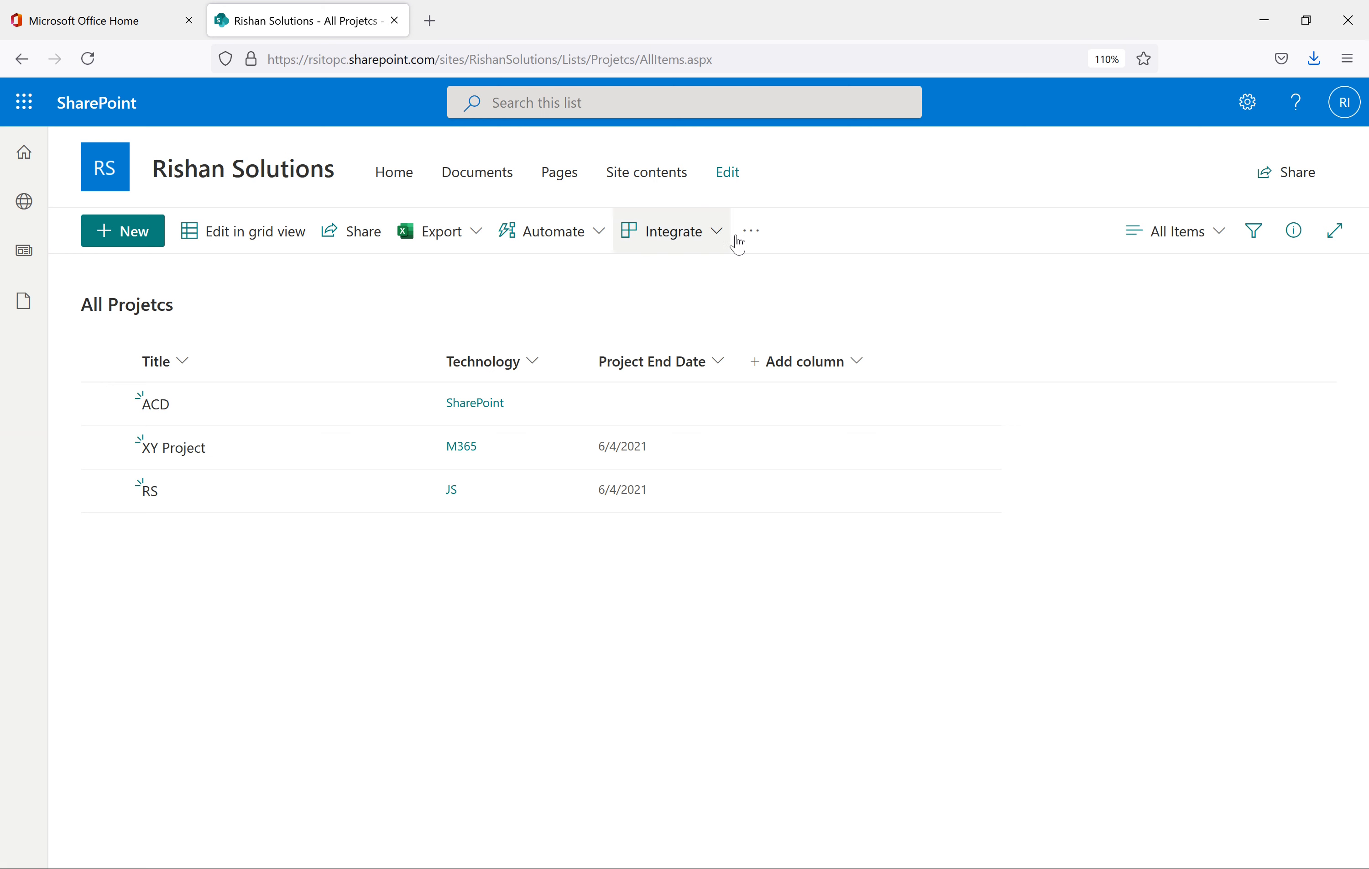
pyautogui.click(751, 241)
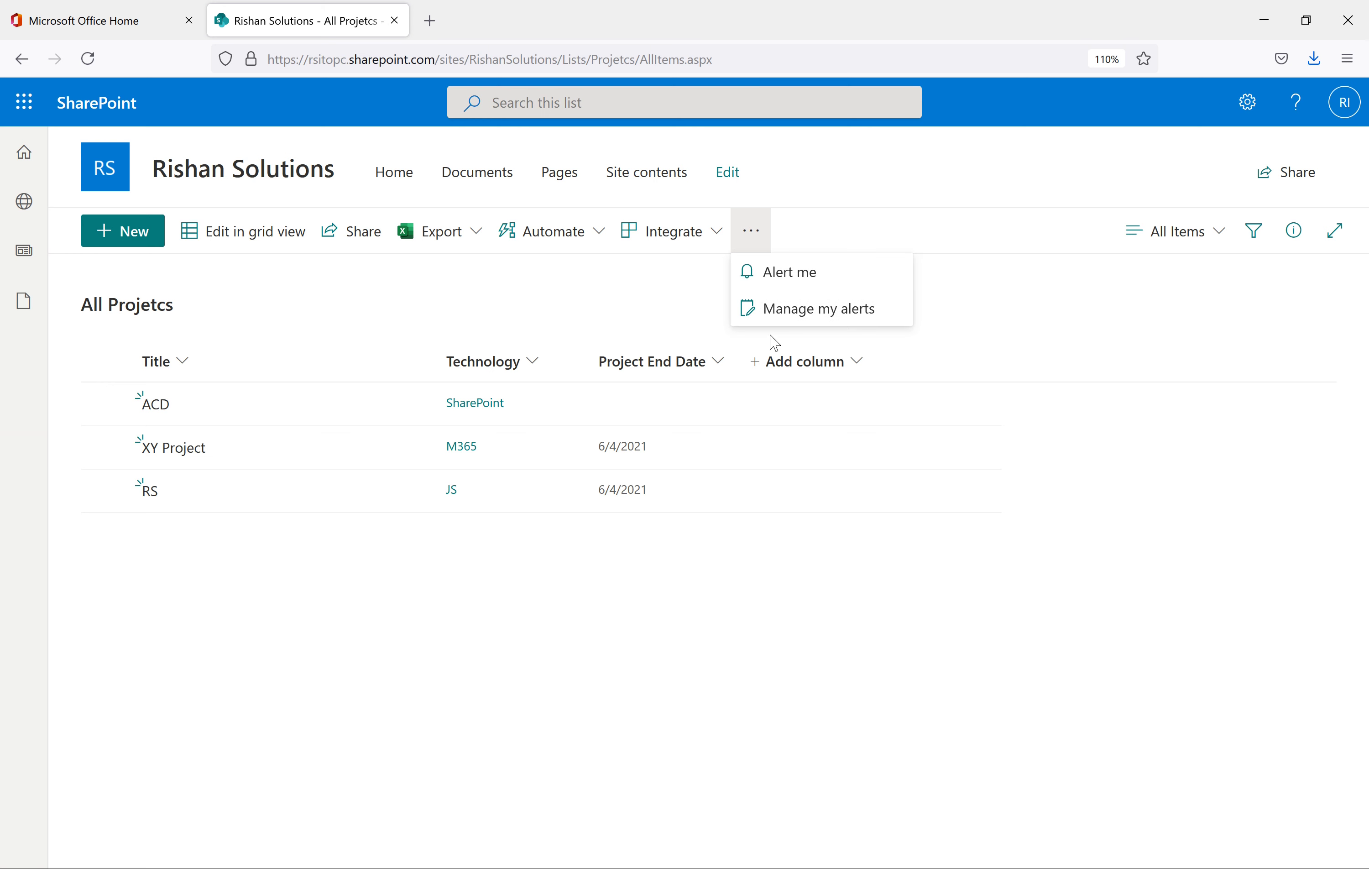
pyautogui.click(489, 309)
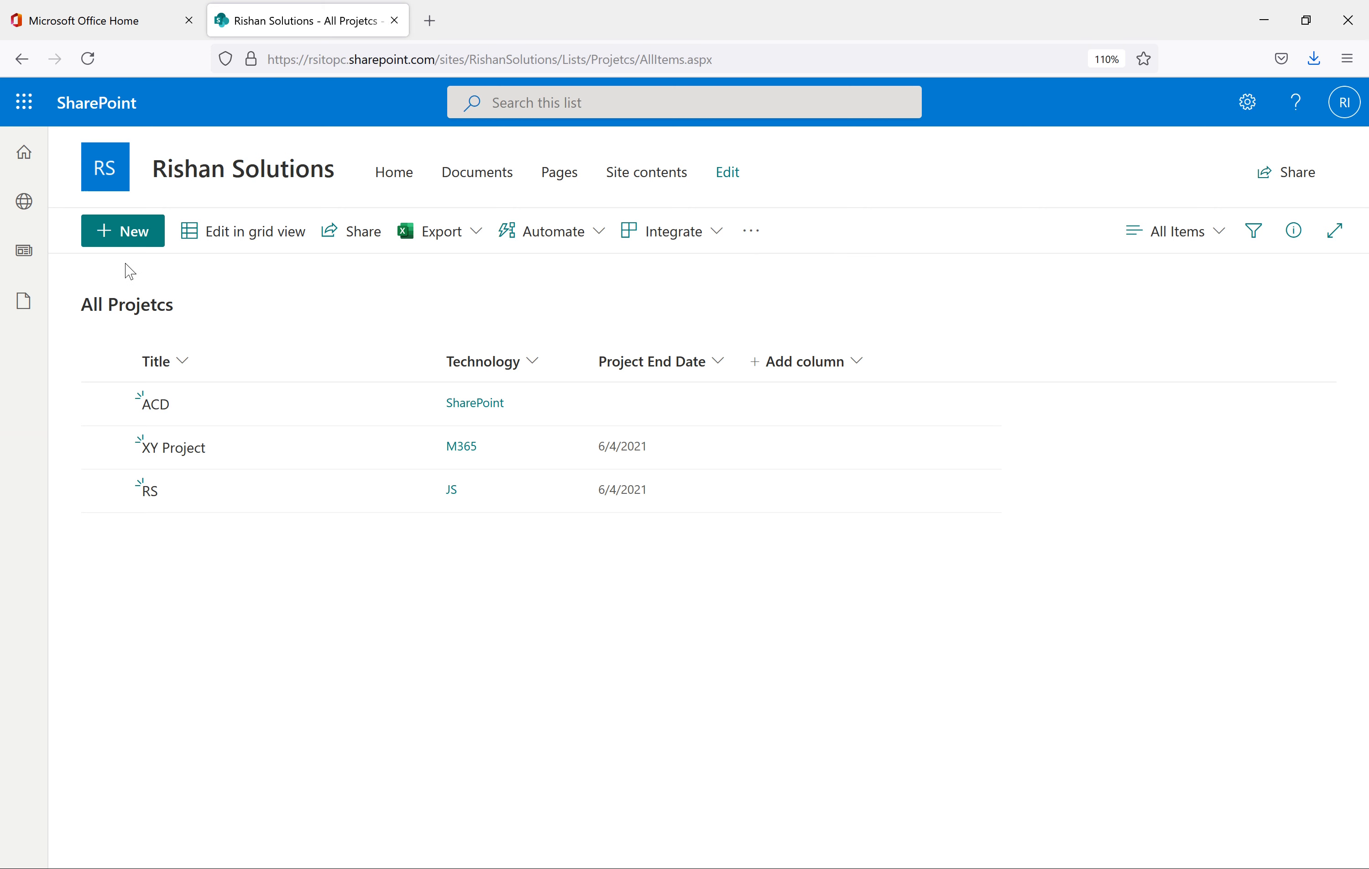
pyautogui.click(1218, 236)
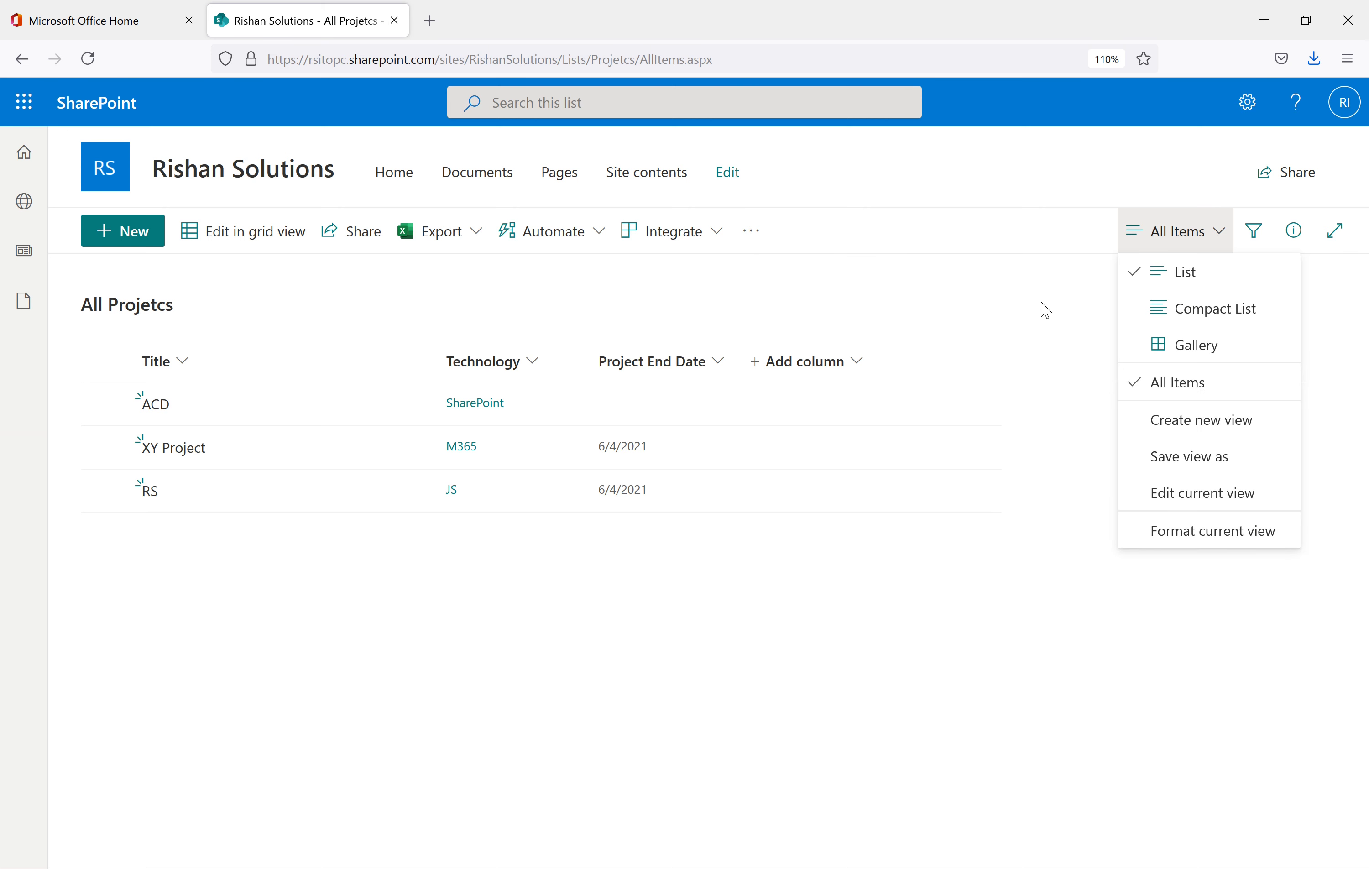
pyautogui.click(1027, 304)
pyautogui.click(1213, 239)
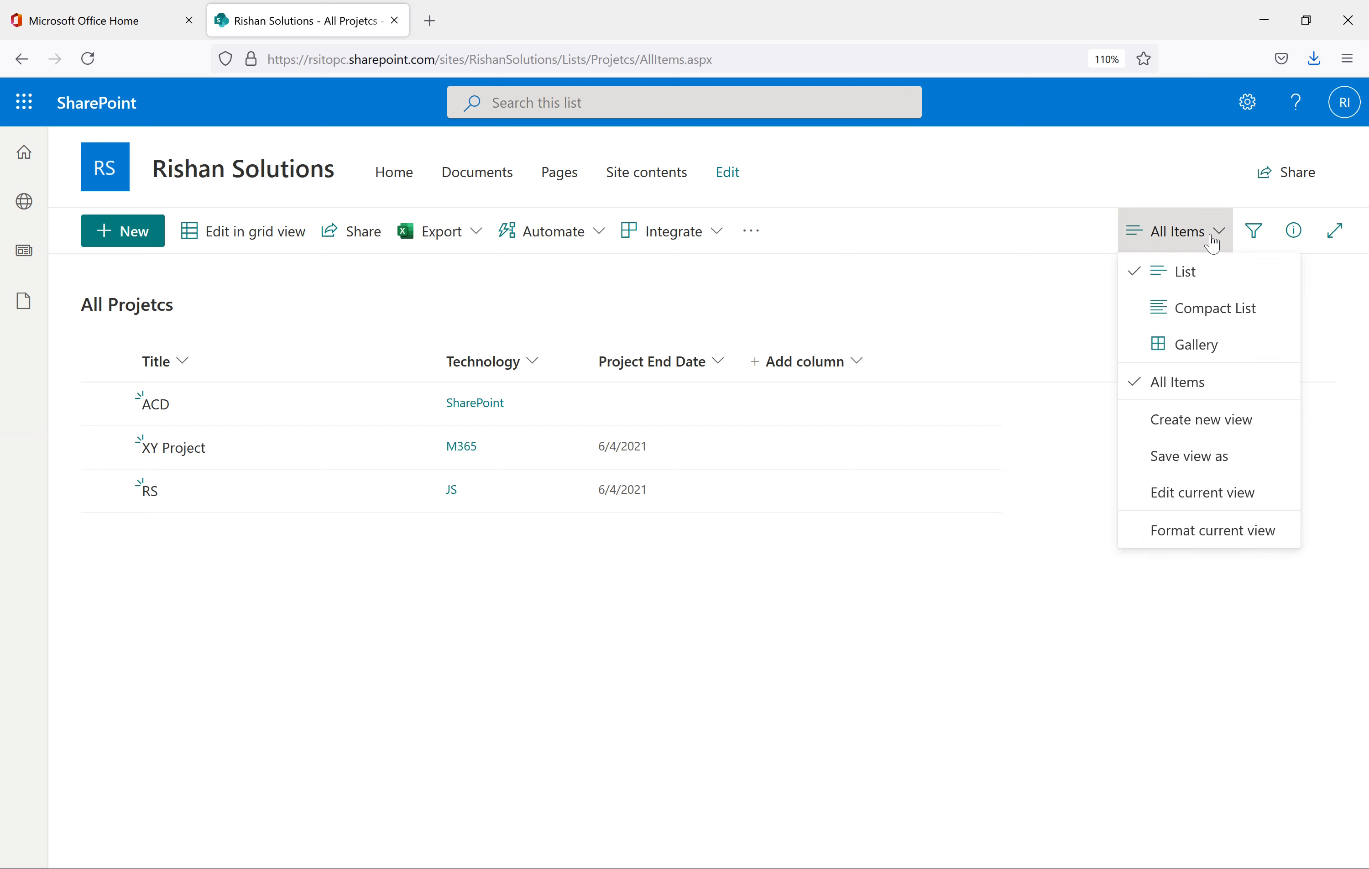
pyautogui.click(1044, 318)
# Open the advanced settings of the All Projetcs list.
pyautogui.click(1247, 104)
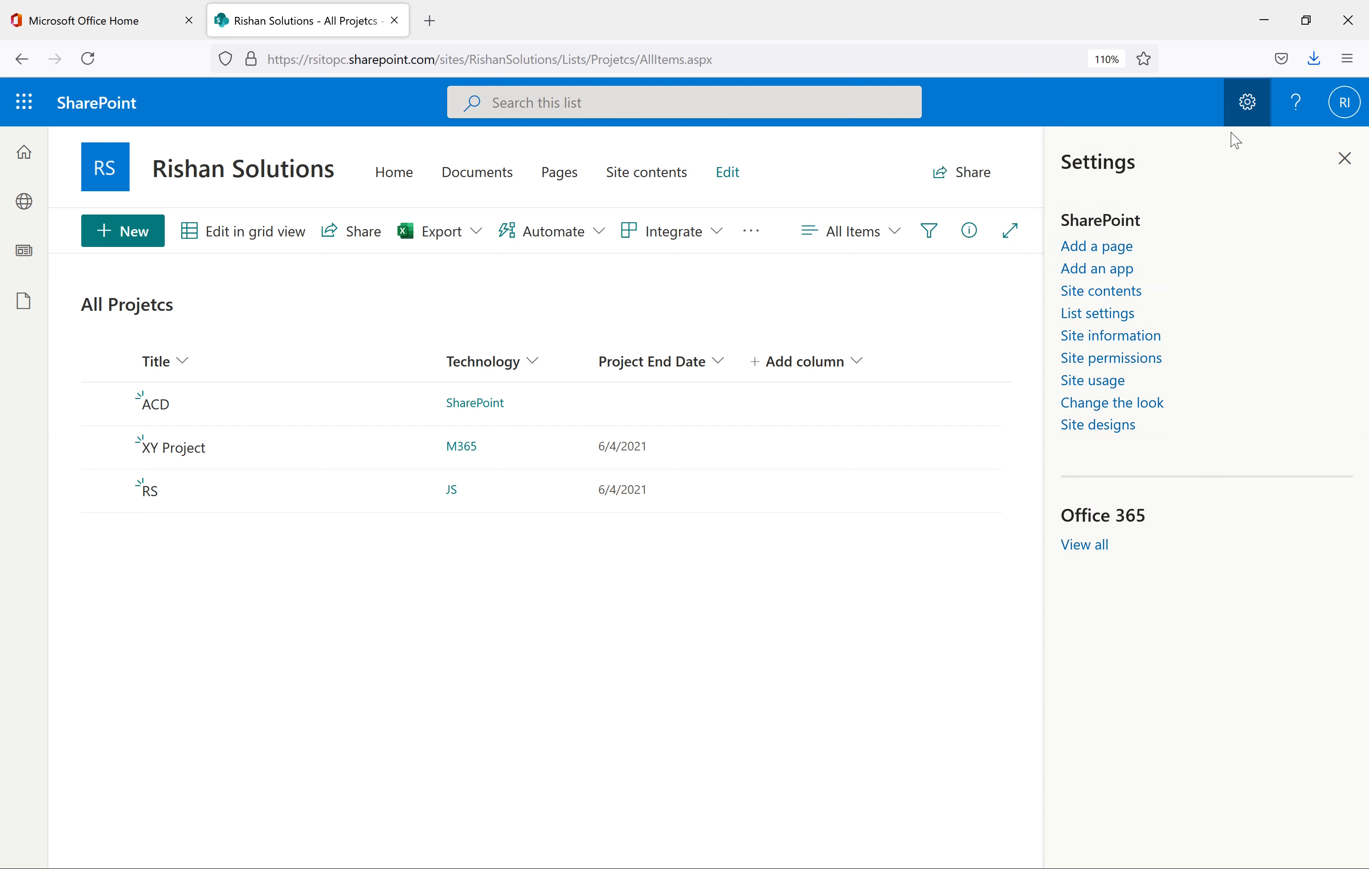
pyautogui.click(1095, 317)
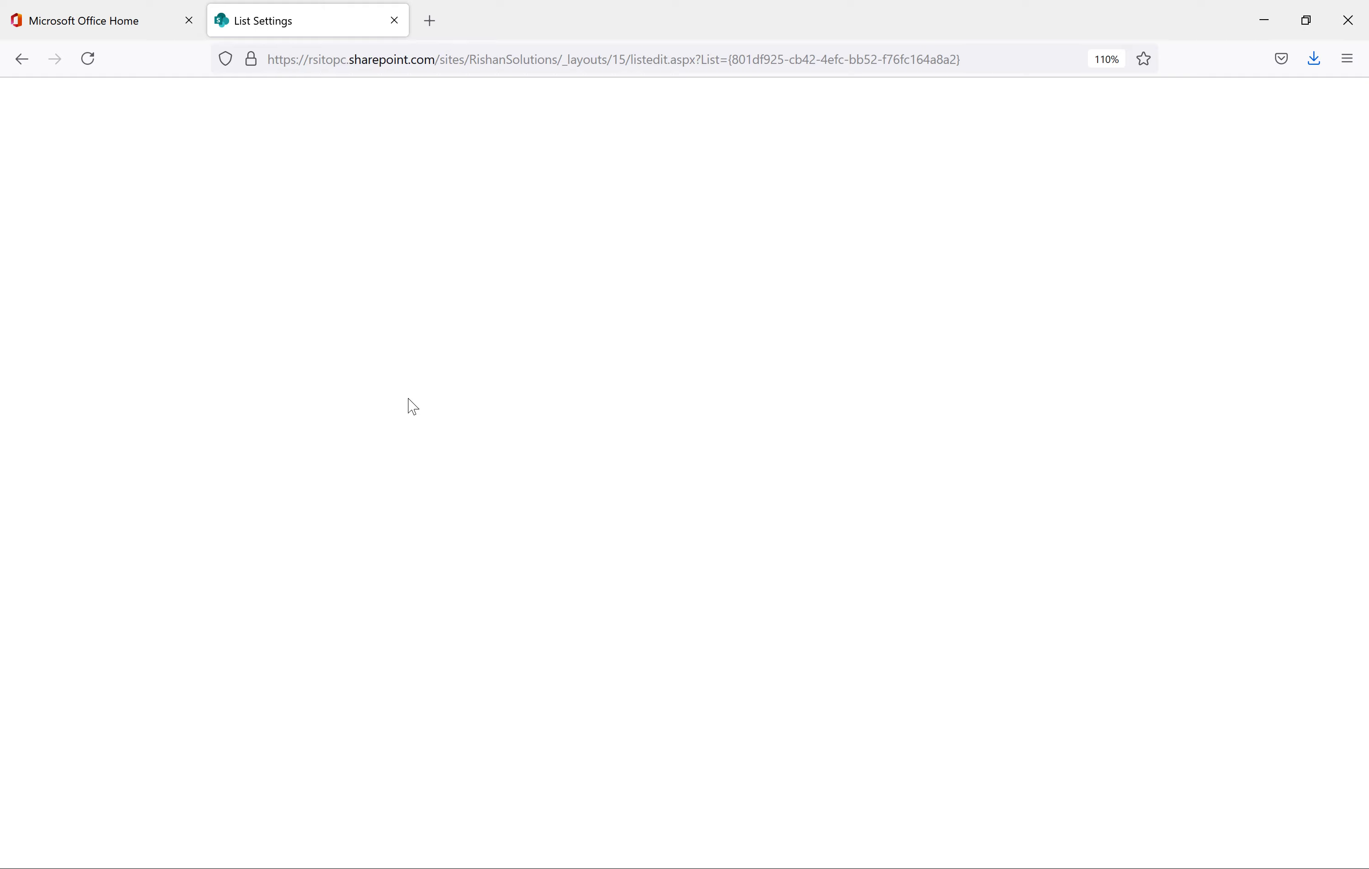
pyautogui.click(345, 443)
pyautogui.click(300, 493)
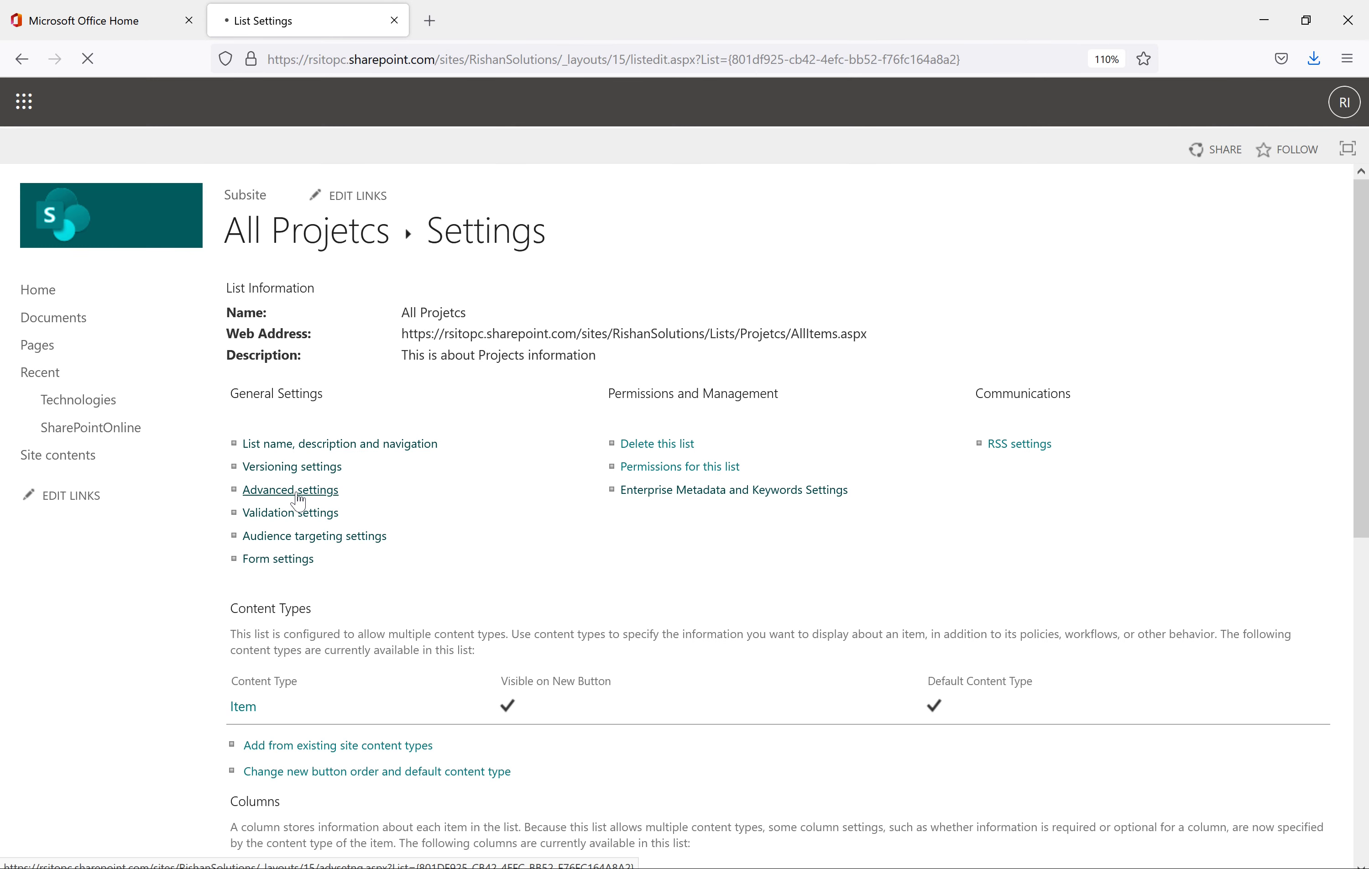
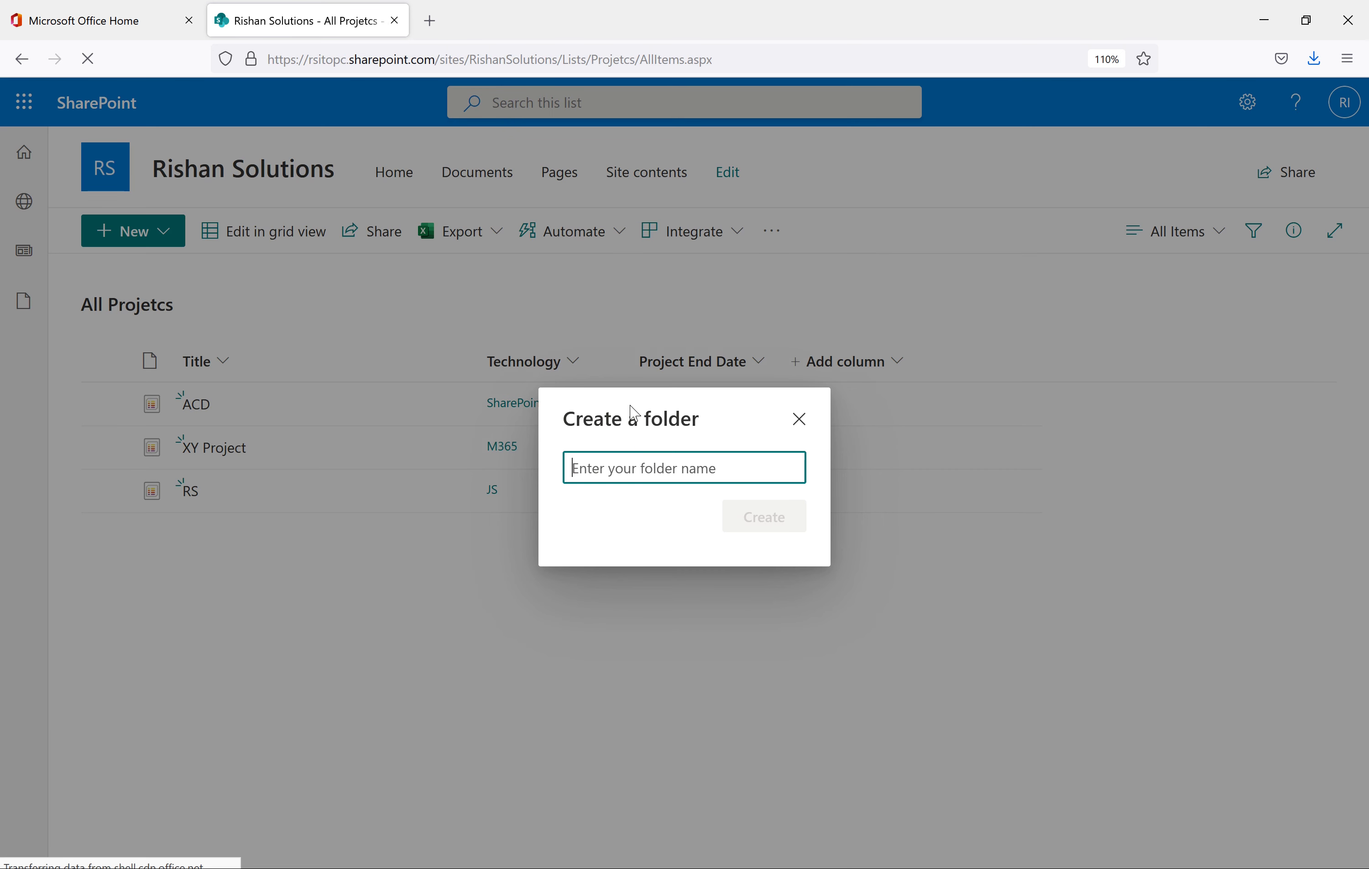
# Create a folder named New Folder in the All Projetcs list and open it to check which entries can be created inside.
pyautogui.write('New Folder')
pyautogui.click(739, 517)
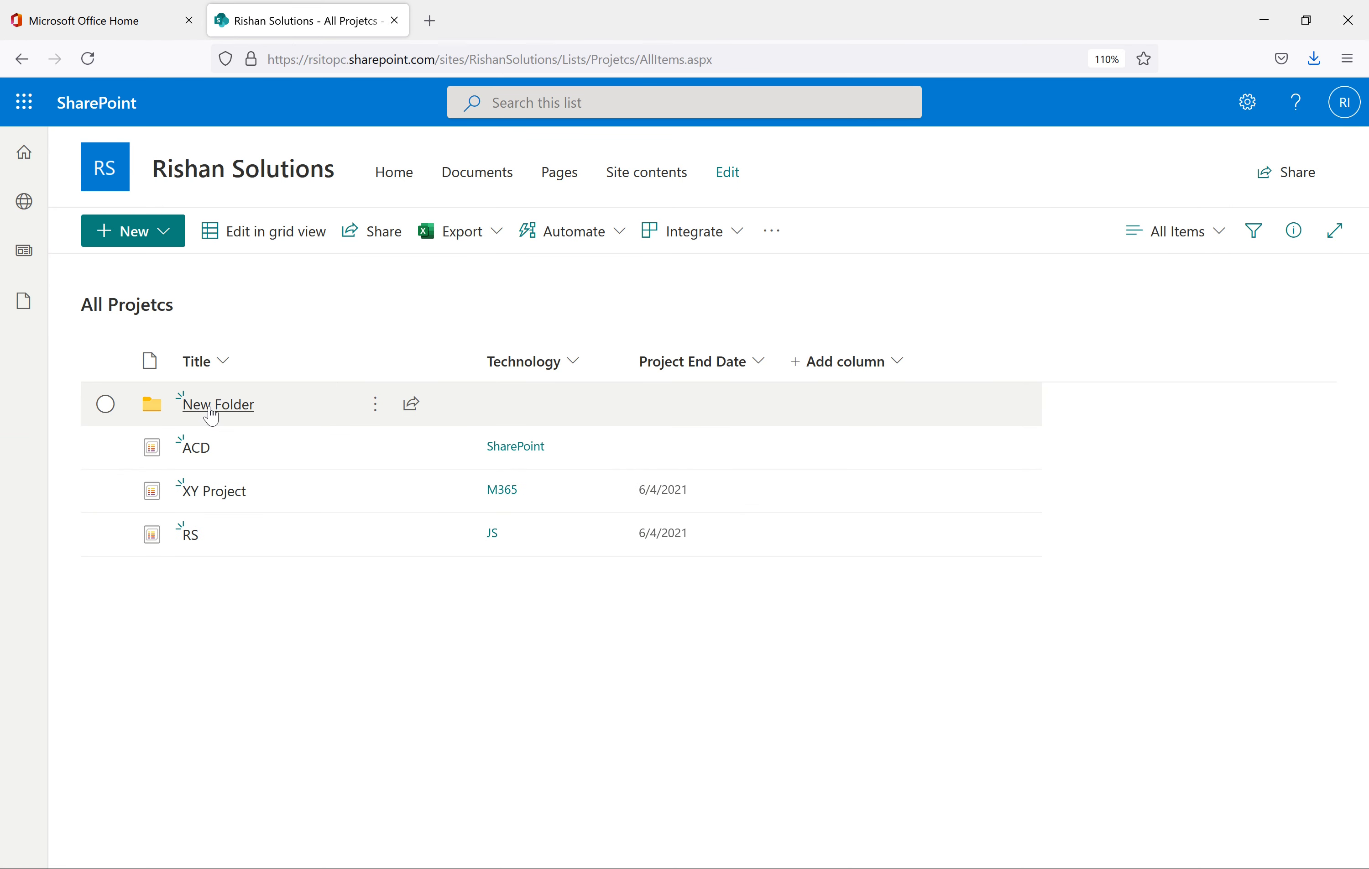
pyautogui.click(211, 409)
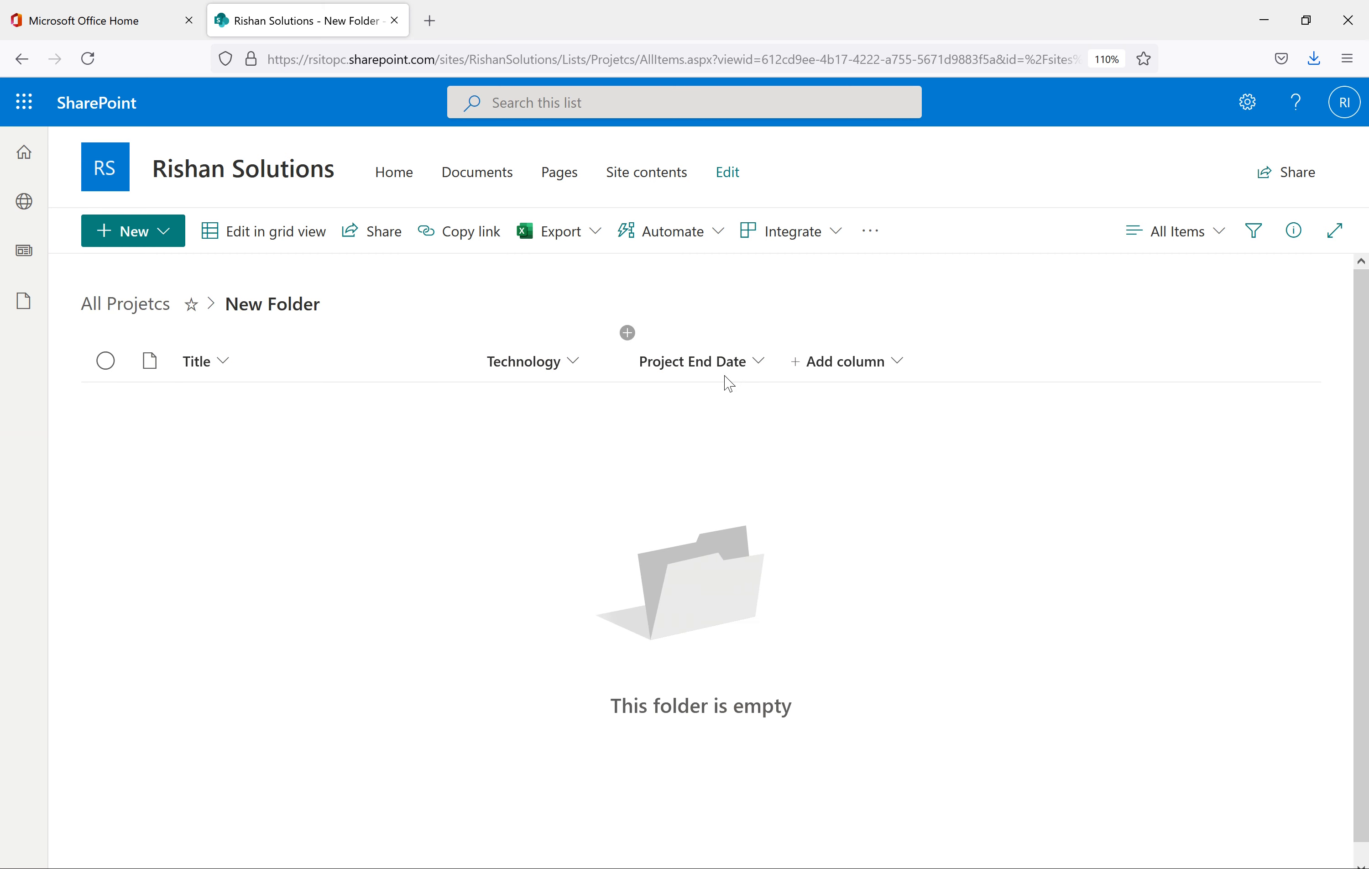
pyautogui.click(143, 236)
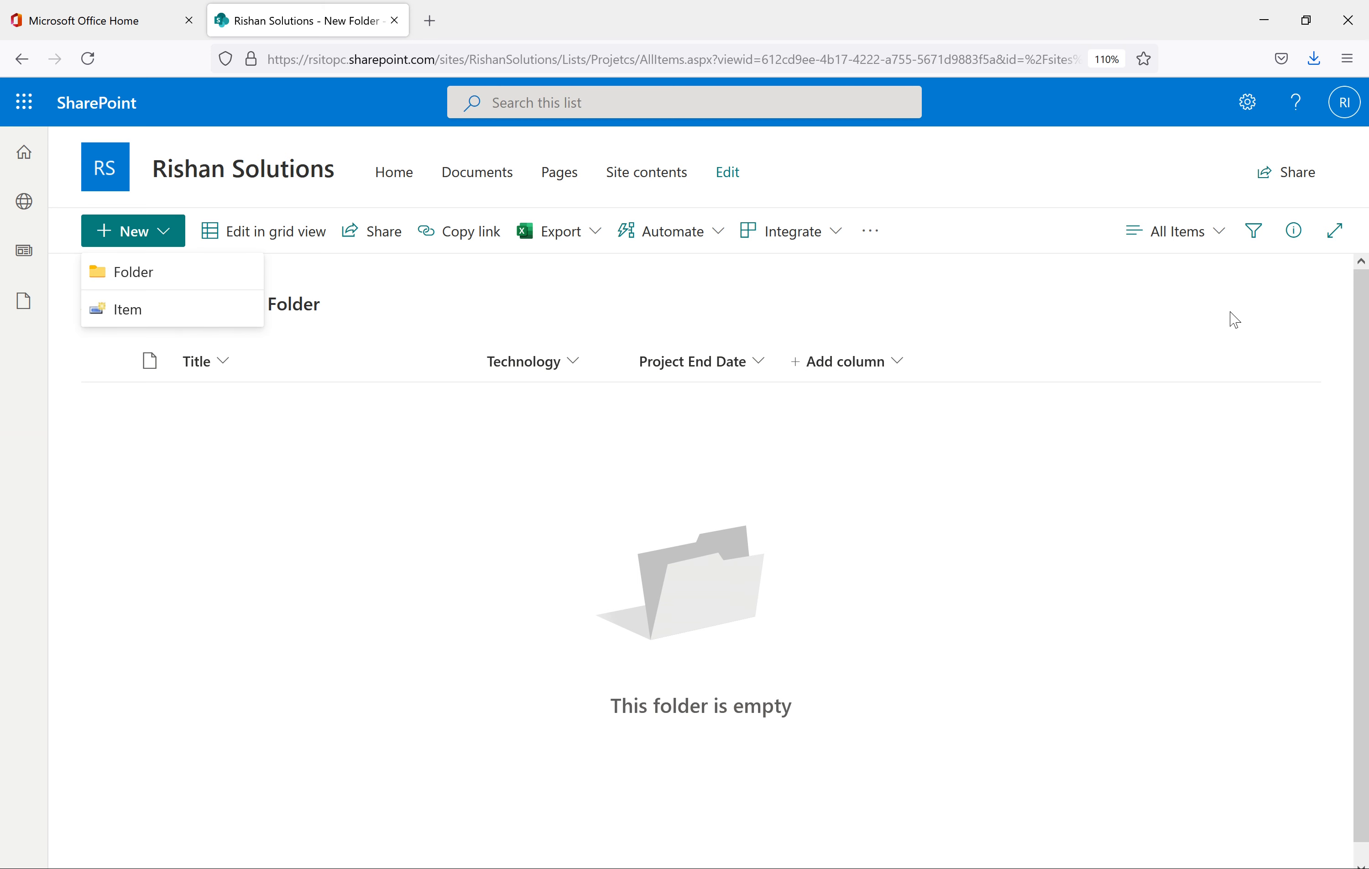
pyautogui.click(1231, 261)
# Reopen the advanced settings of the All Projetcs list from inside the folder.
pyautogui.click(1246, 115)
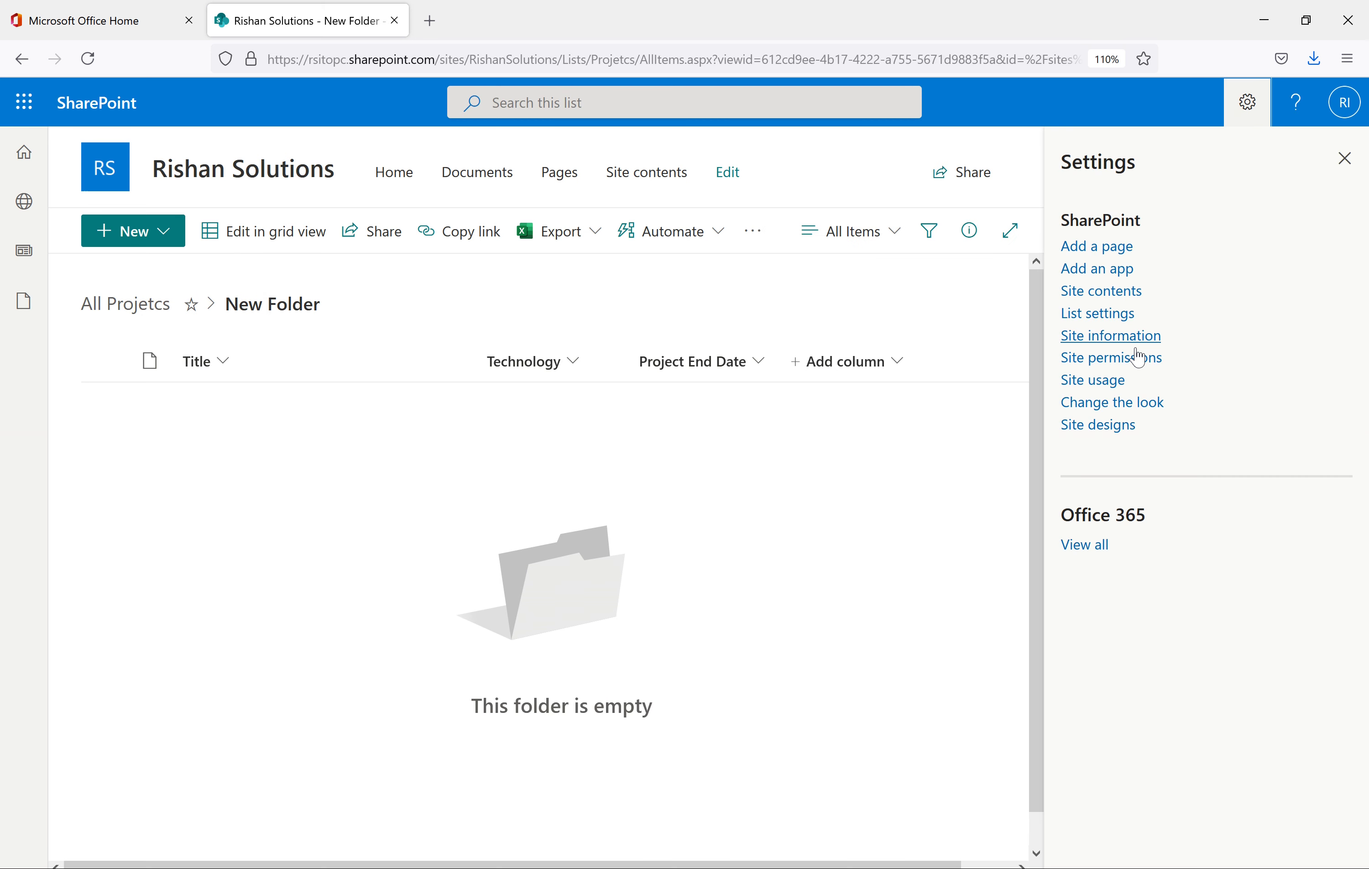
pyautogui.click(1095, 318)
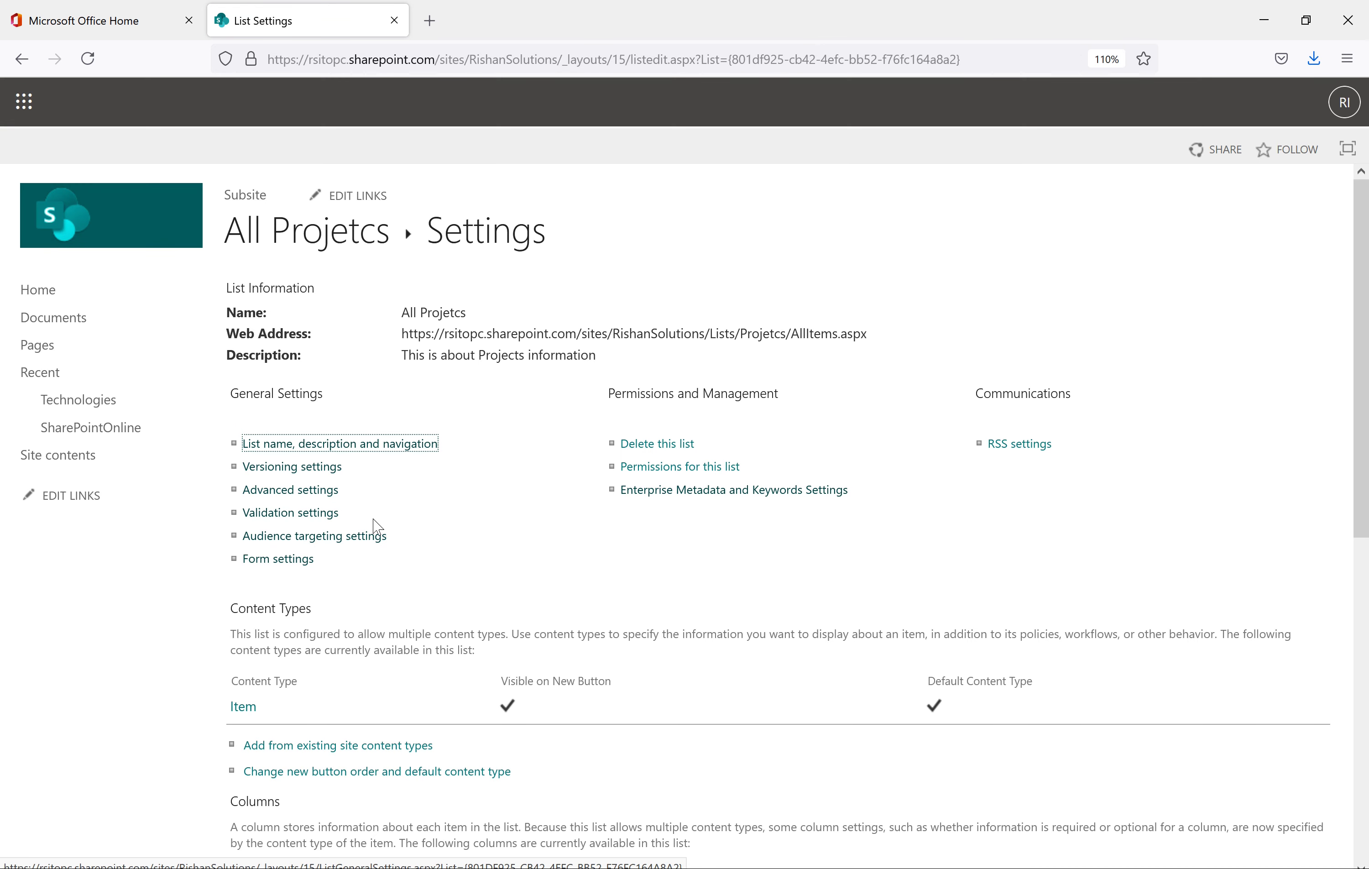
pyautogui.scroll(-5, 377, 526)
pyautogui.scroll(2, 316, 301)
pyautogui.click(313, 282)
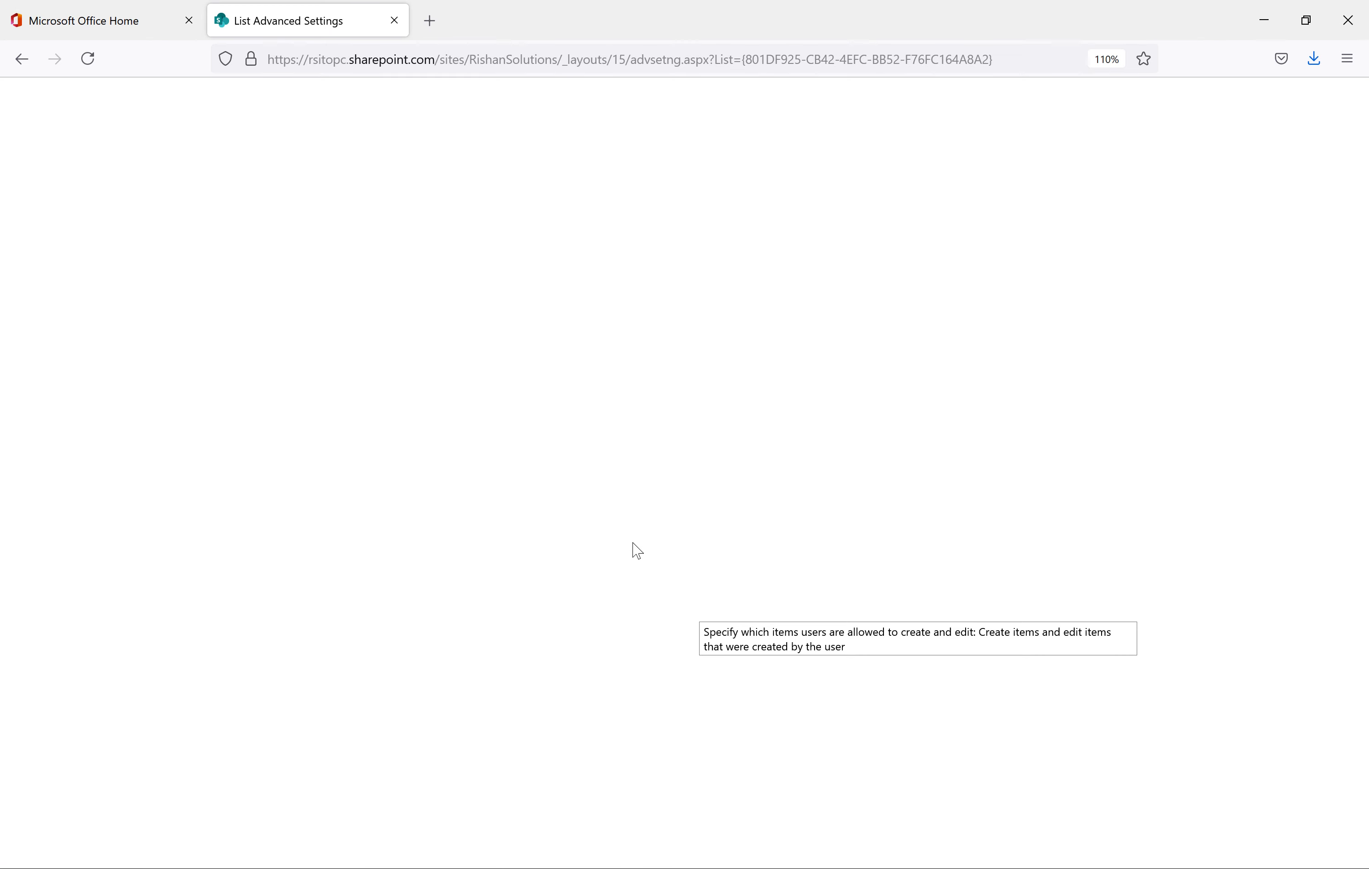
# Examine the Reindex List, Offline Client Availability and Quick property editing options in the advanced settings.
pyautogui.scroll(-5, 630, 523)
pyautogui.scroll(-5, 630, 523)
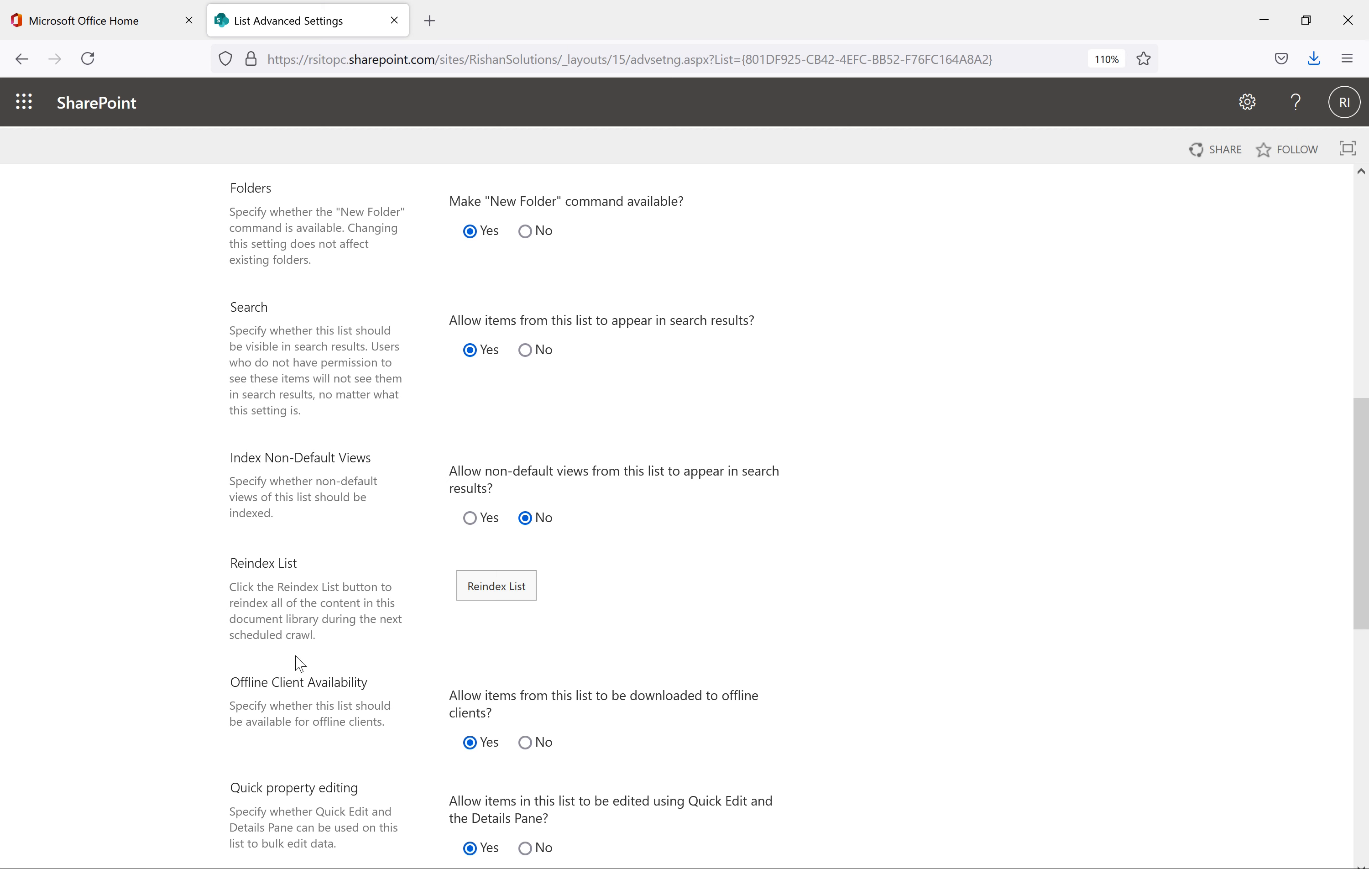
pyautogui.moveTo(317, 642); pyautogui.dragTo(245, 598)
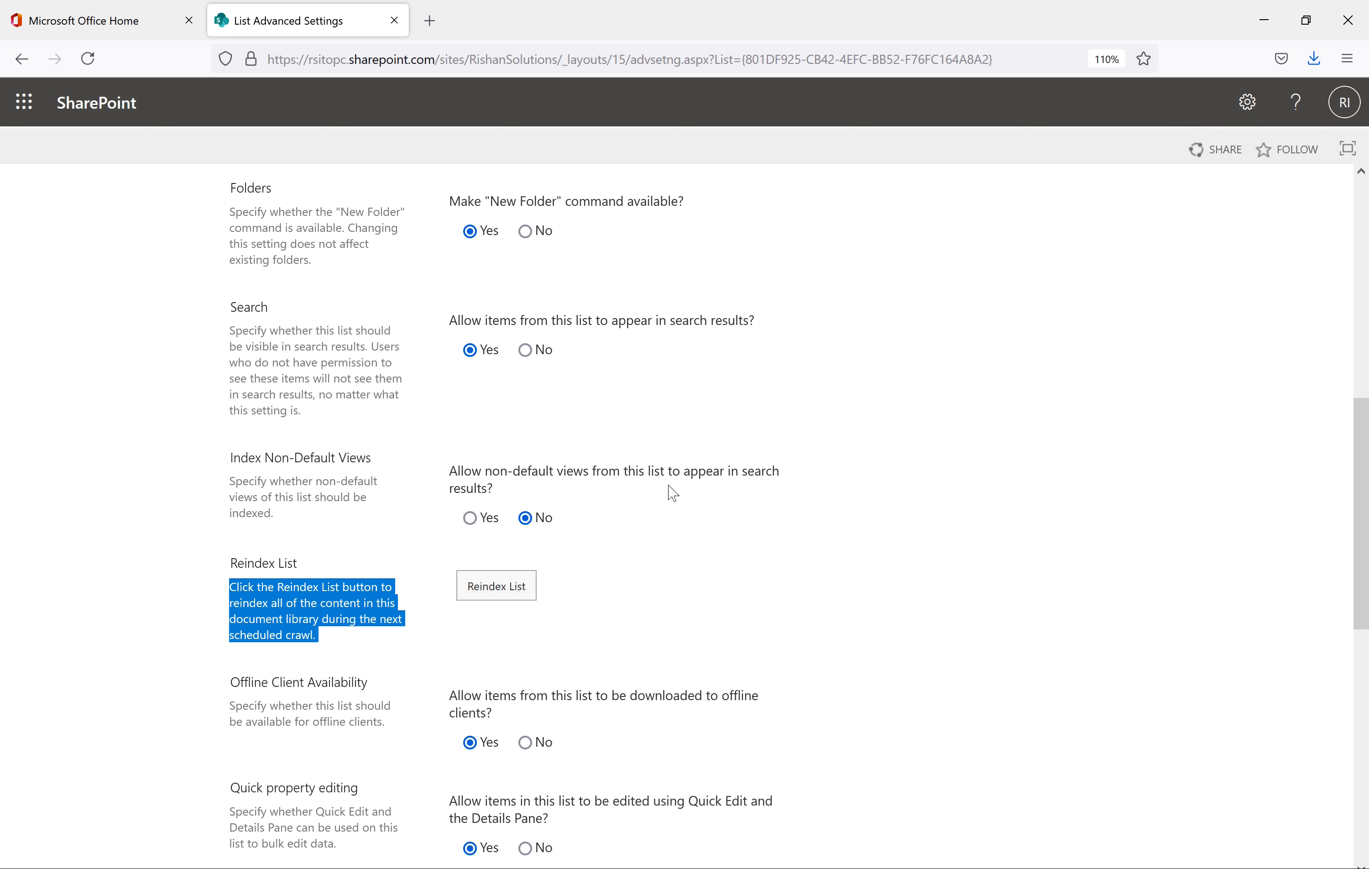
pyautogui.scroll(-1, 670, 490)
pyautogui.scroll(-5, 673, 493)
pyautogui.moveTo(372, 373); pyautogui.dragTo(233, 384)
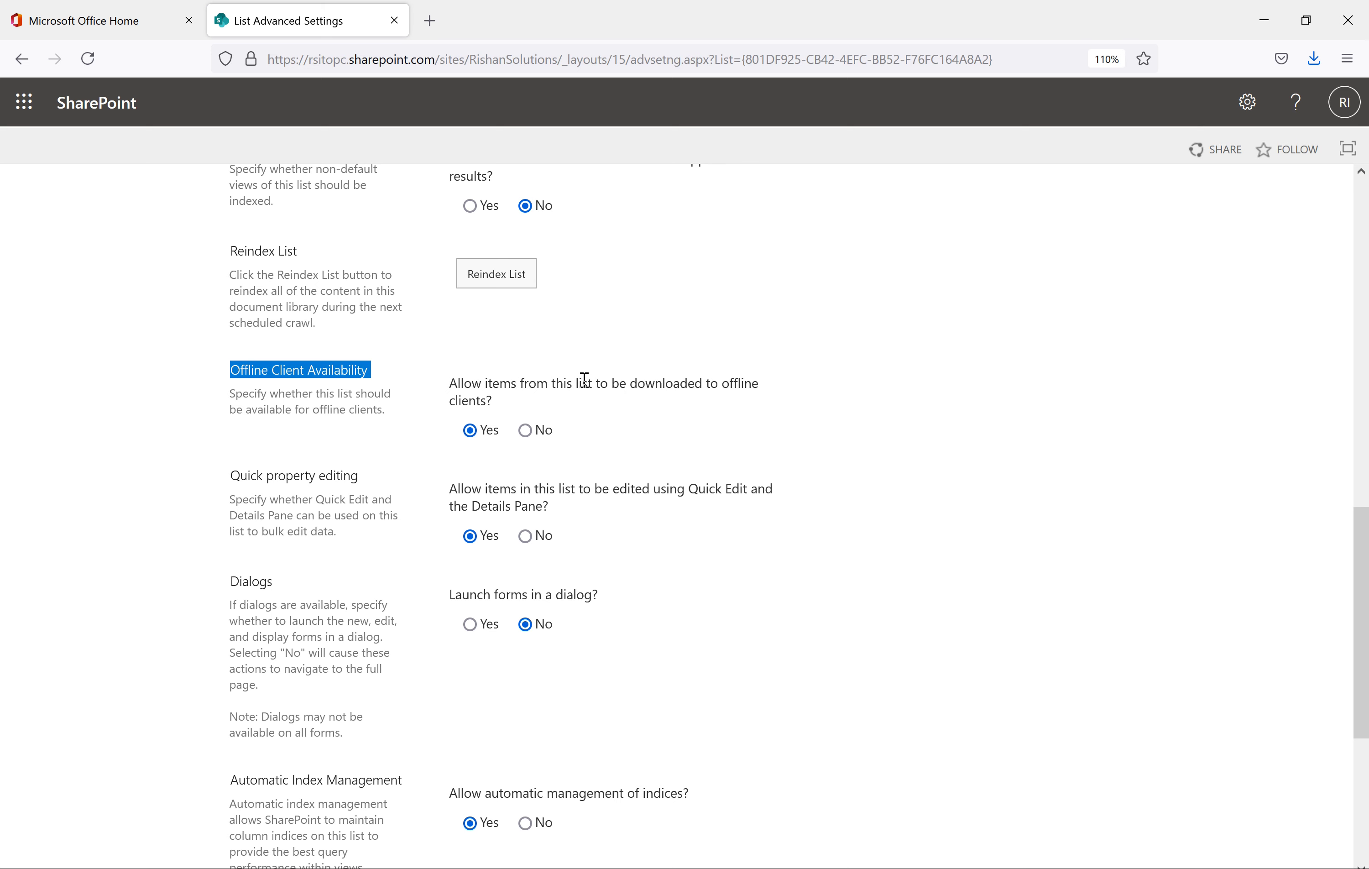
pyautogui.moveTo(566, 428); pyautogui.dragTo(481, 402)
pyautogui.click(497, 450)
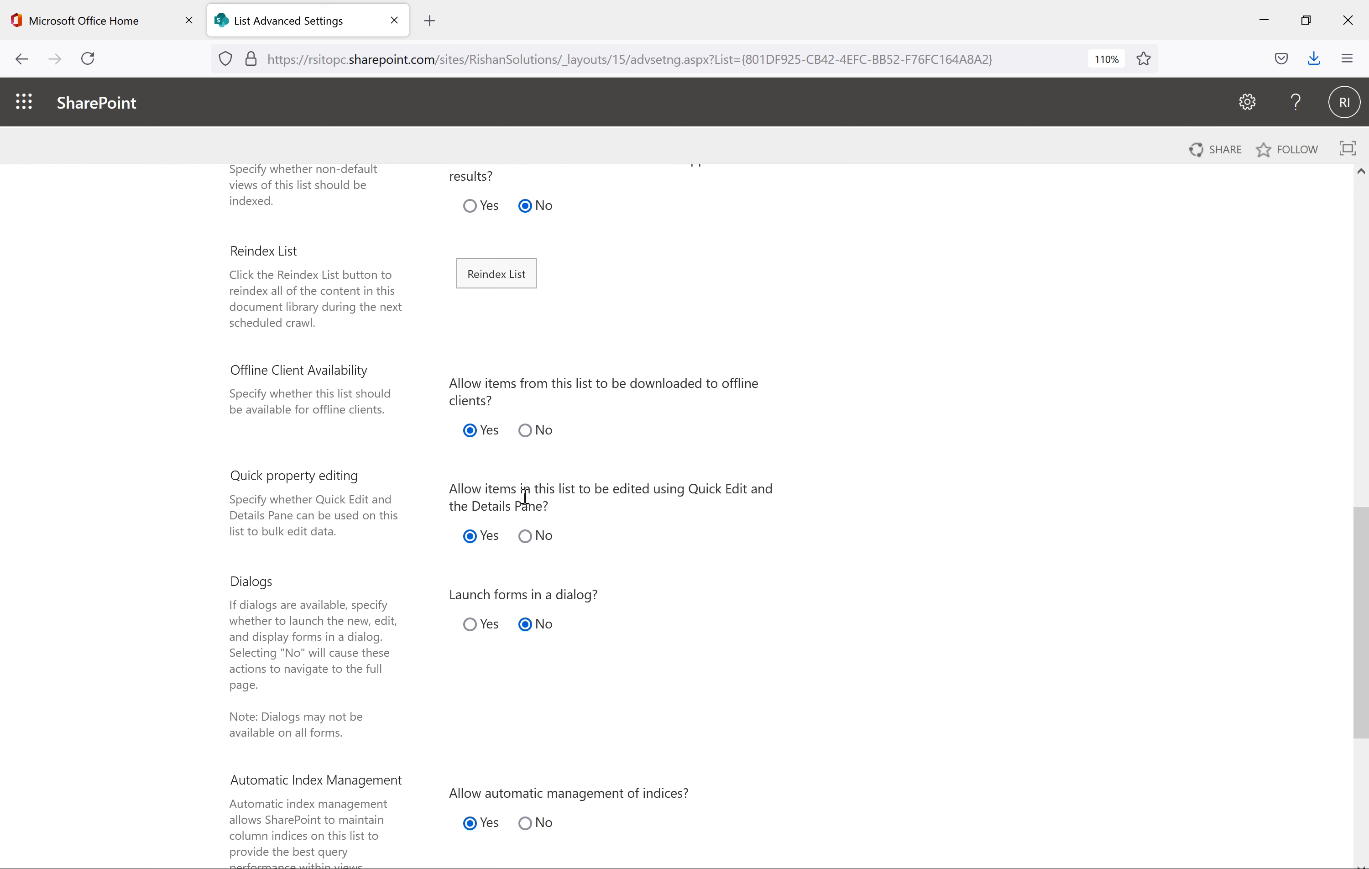
# Open the list settings in a separate browser tab and go from there to the All Projetcs list.
pyautogui.scroll(15, 523, 415)
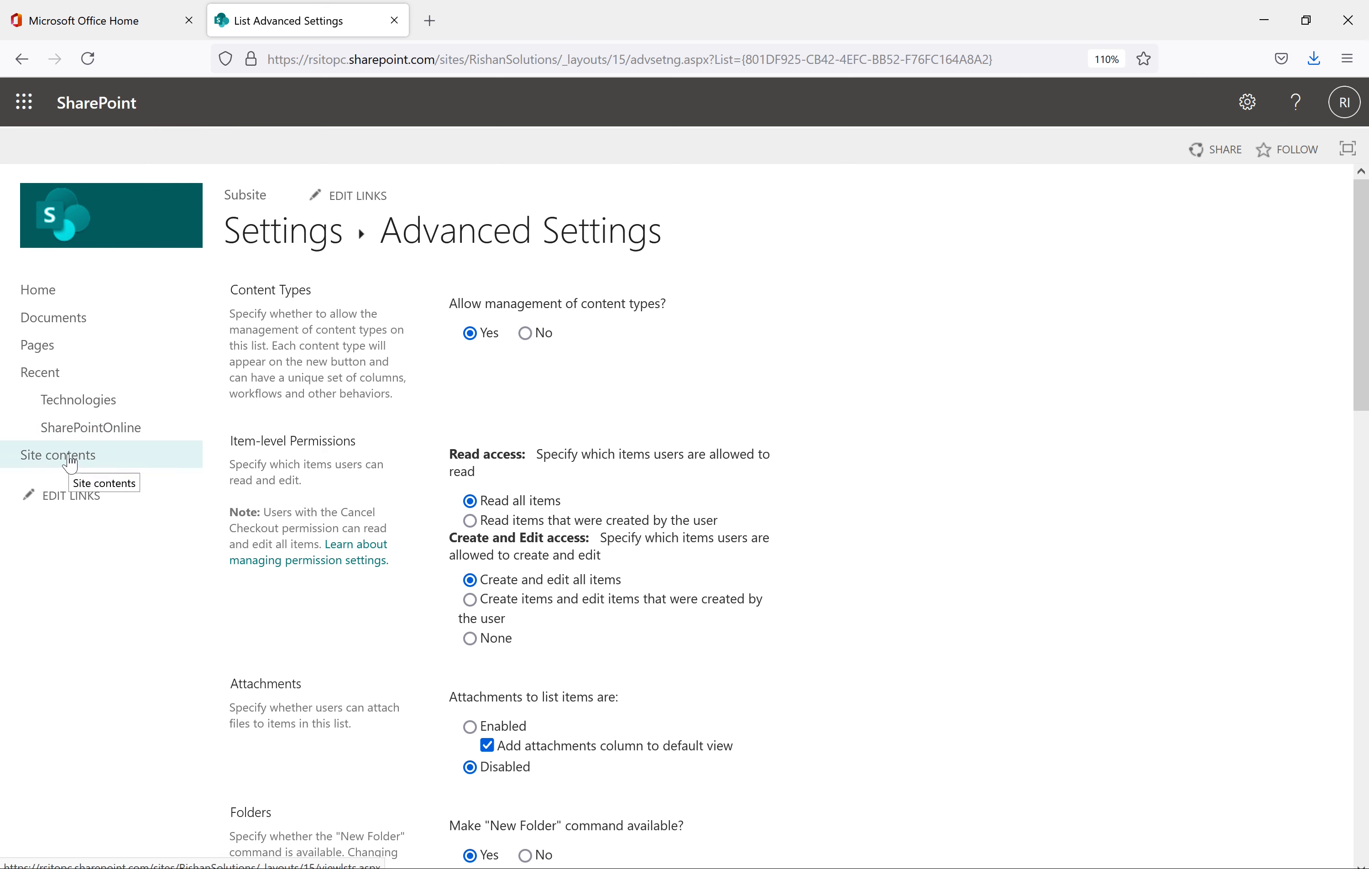
pyautogui.rightClick(259, 235)
pyautogui.click(322, 159)
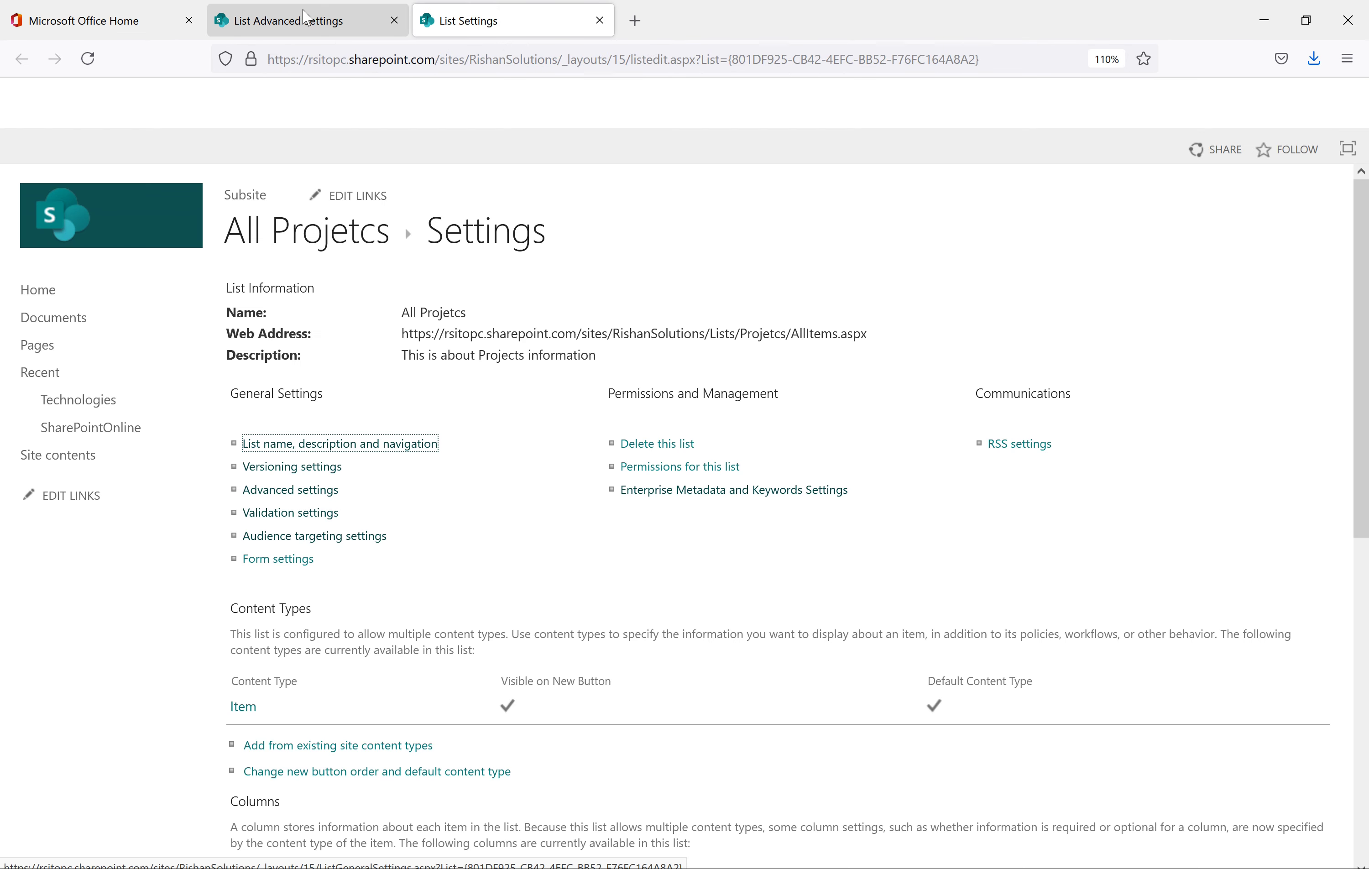
pyautogui.click(288, 20)
pyautogui.click(485, 21)
pyautogui.click(339, 443)
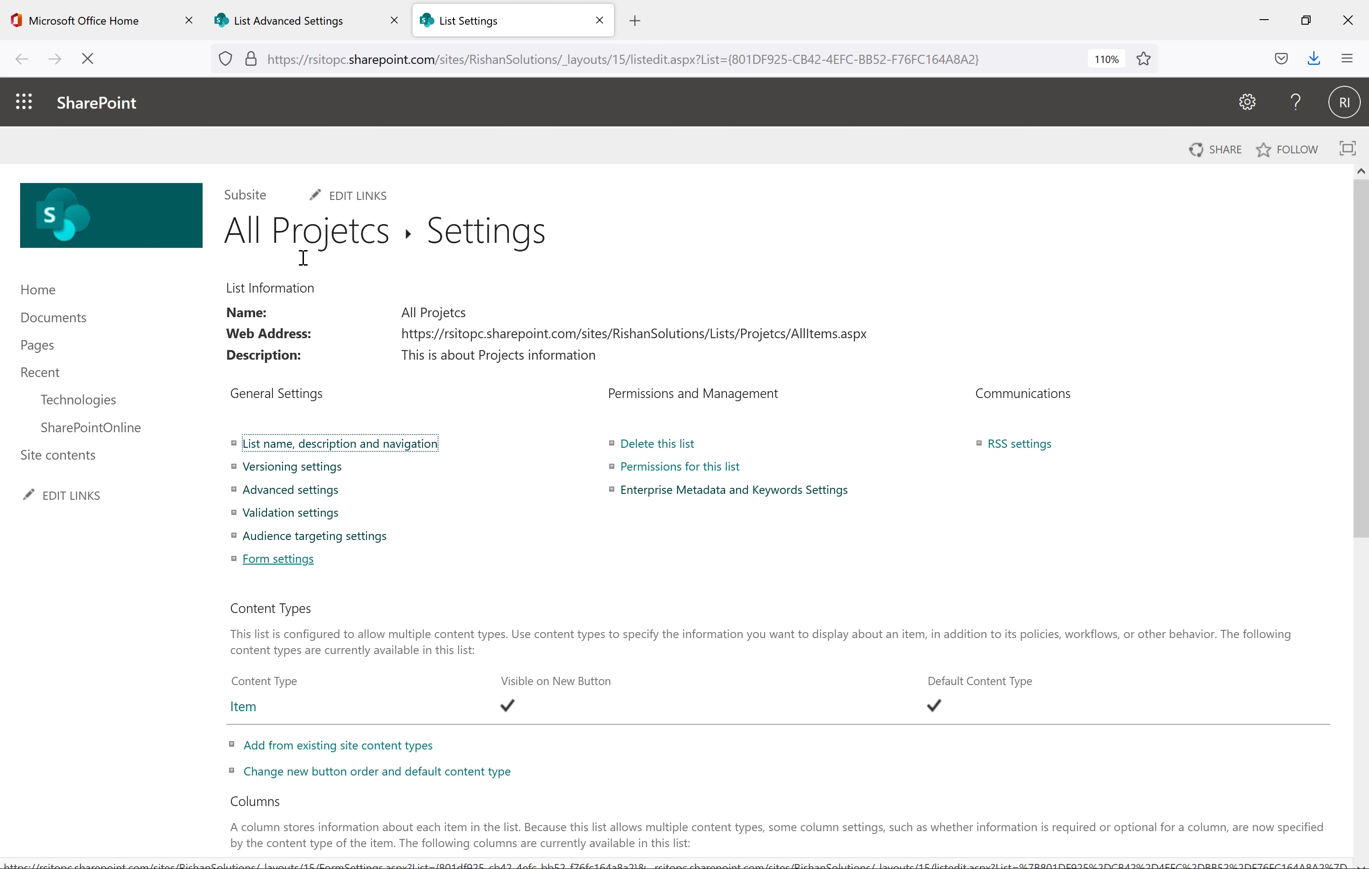
pyautogui.click(314, 237)
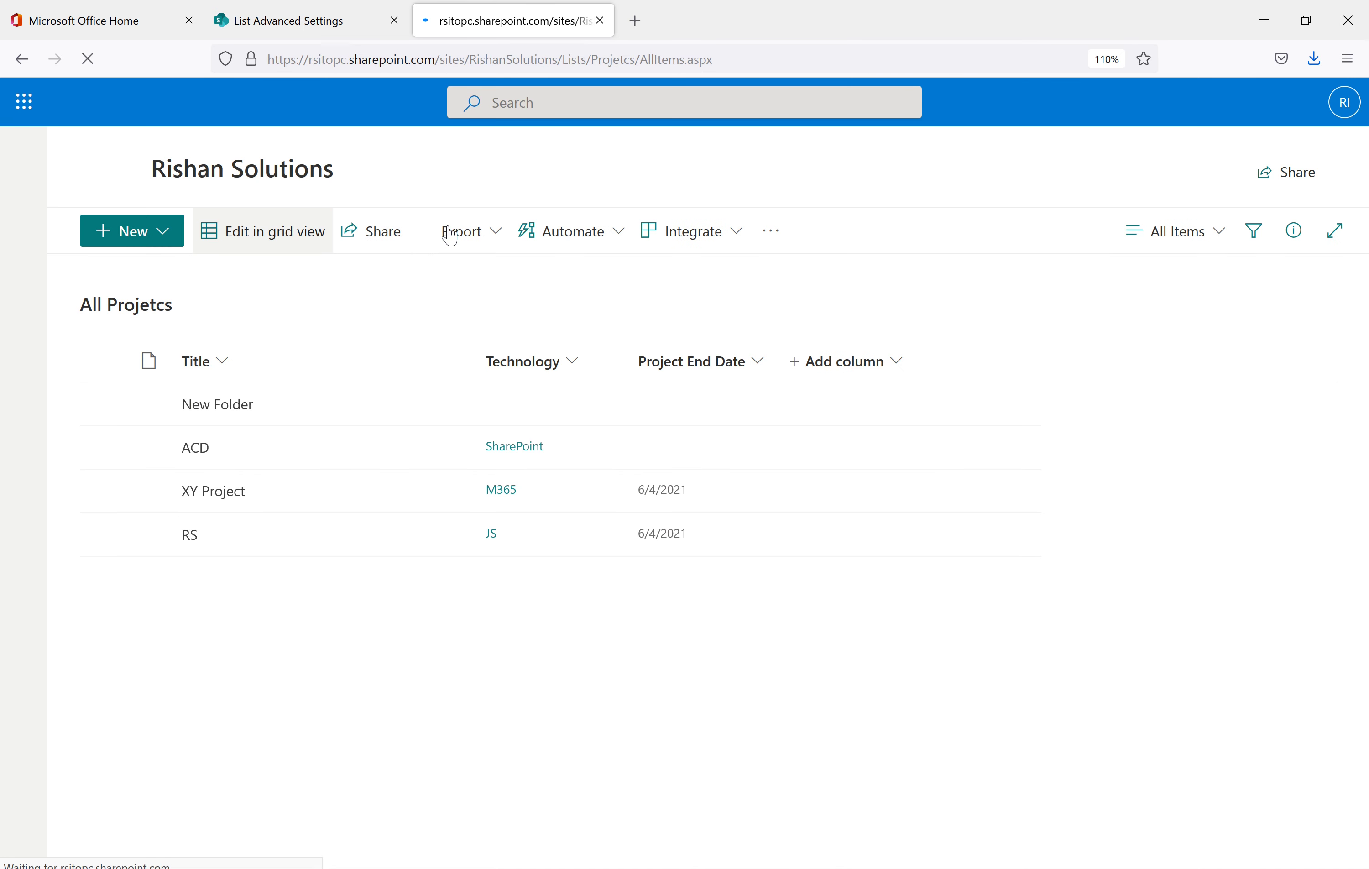
# Edit the list in grid view and set the Technology of XY Project to jQuery.
pyautogui.click(273, 249)
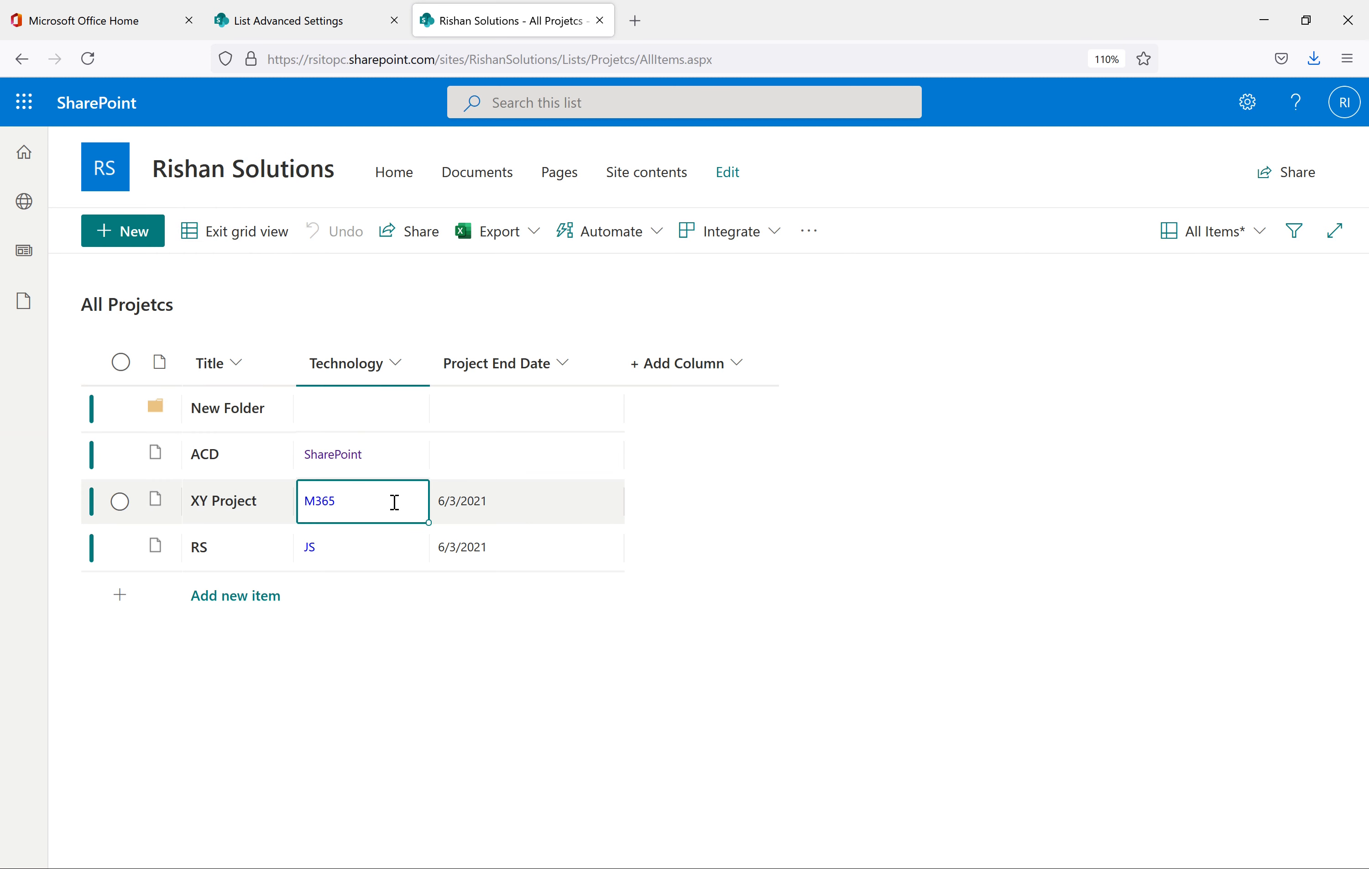
pyautogui.click(357, 503)
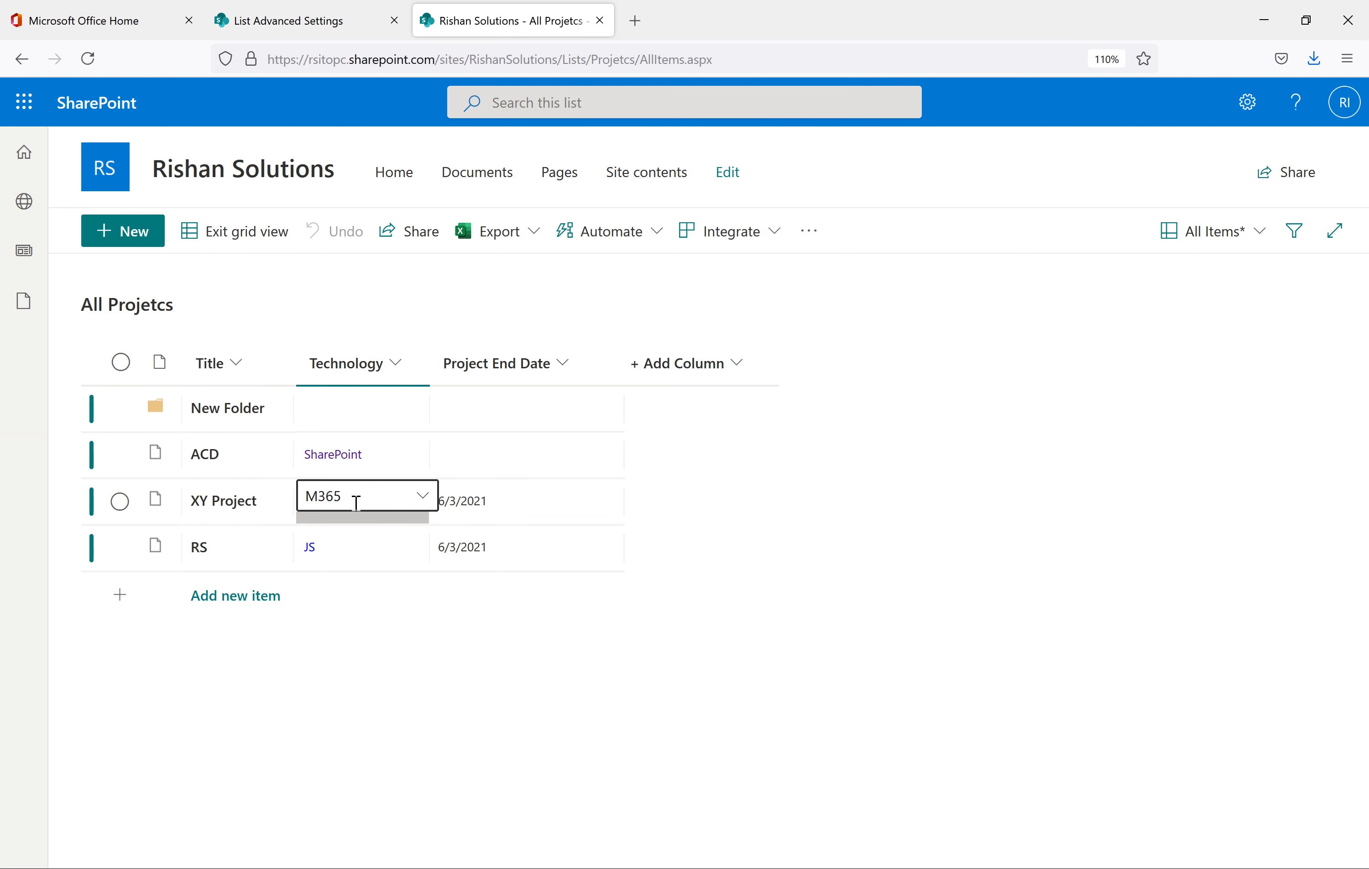
pyautogui.click(421, 505)
pyautogui.click(321, 320)
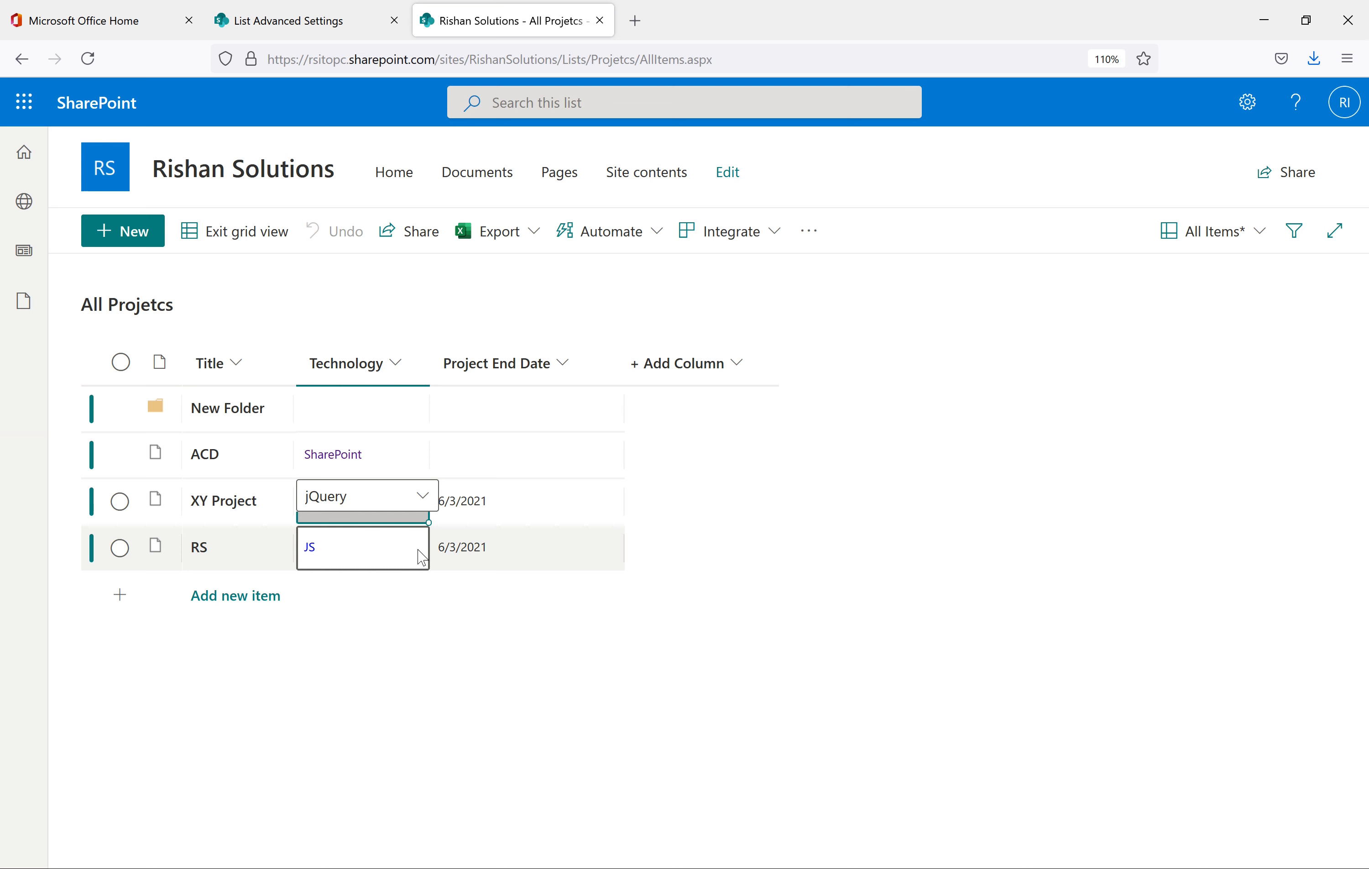
# Set the Project End Date of the RS item to 6/17/2021, leaving its Technology value as is.
pyautogui.click(381, 551)
pyautogui.click(489, 540)
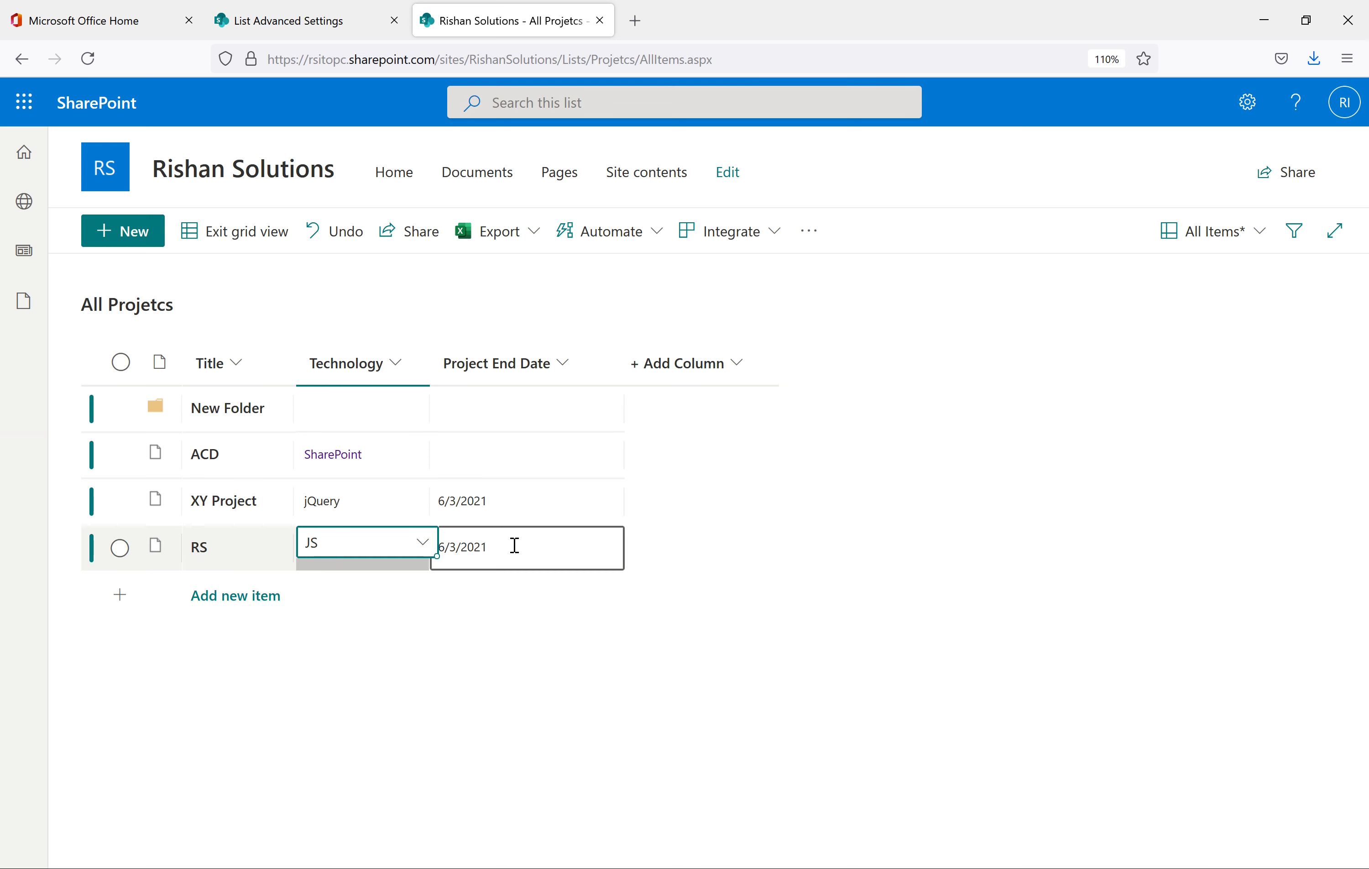
pyautogui.click(545, 546)
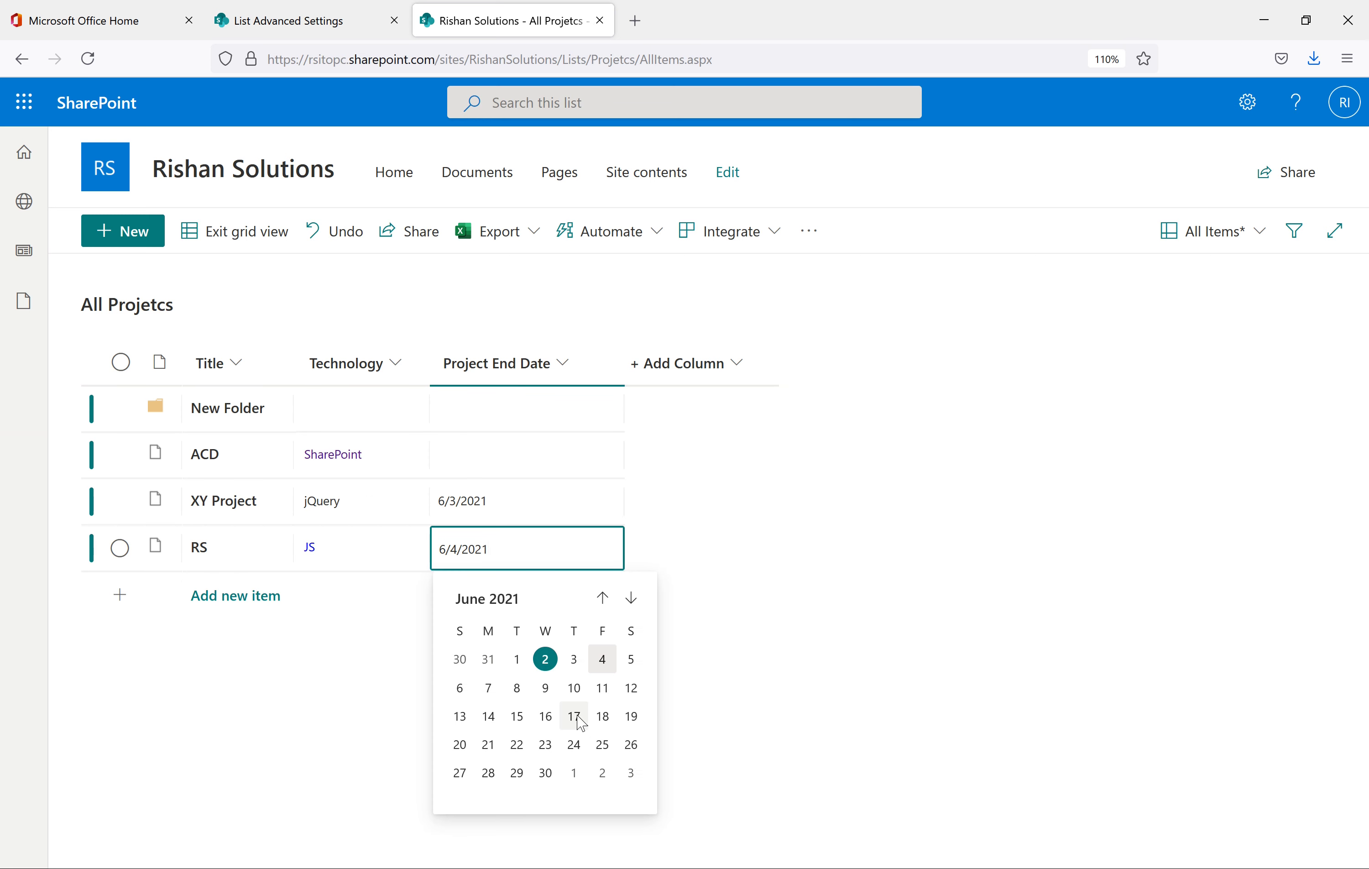
pyautogui.click(577, 720)
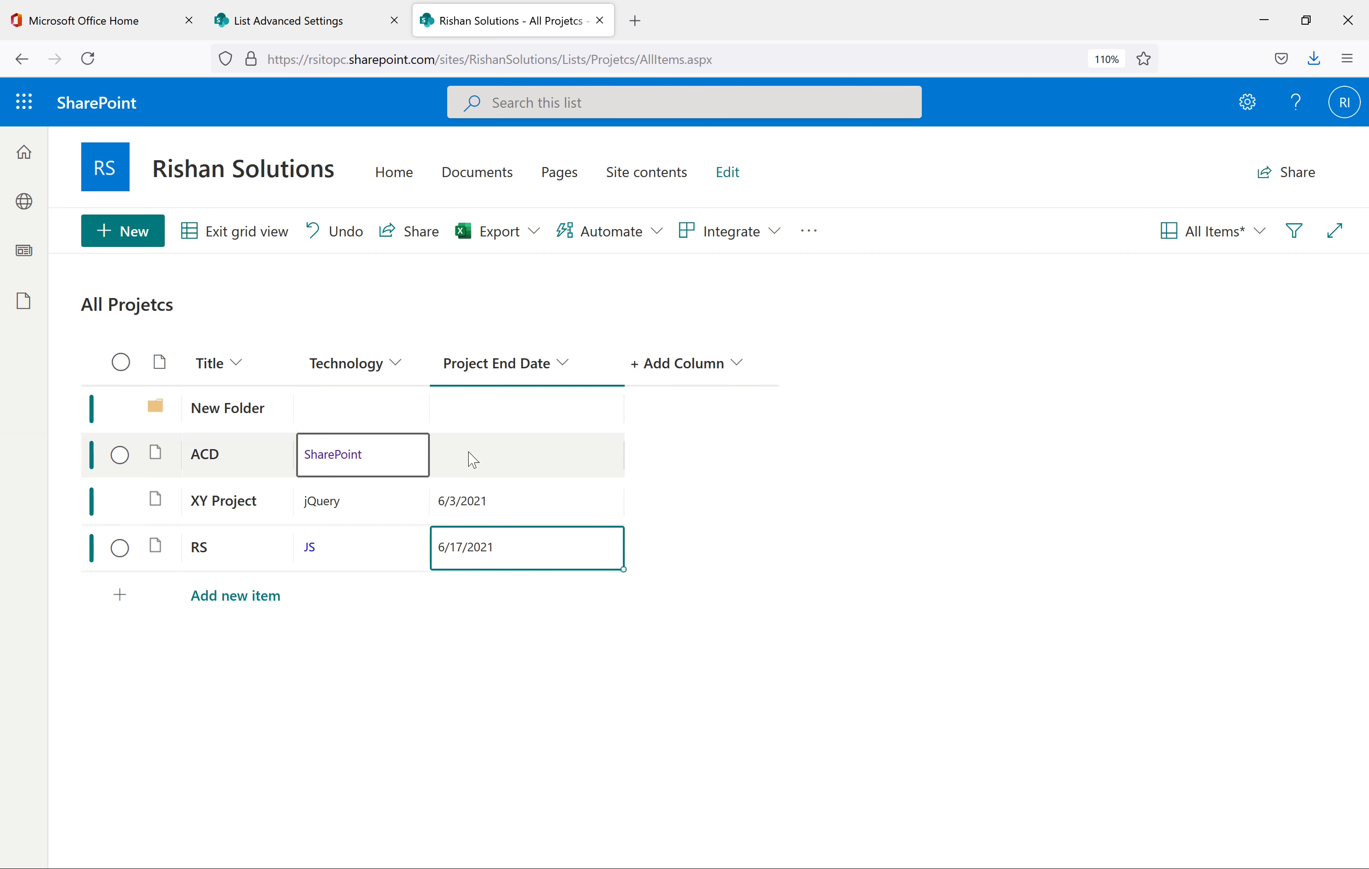
# Set the Project End Date of the ACD item to 6/30/2021 and exit grid view.
pyautogui.click(490, 455)
pyautogui.click(523, 471)
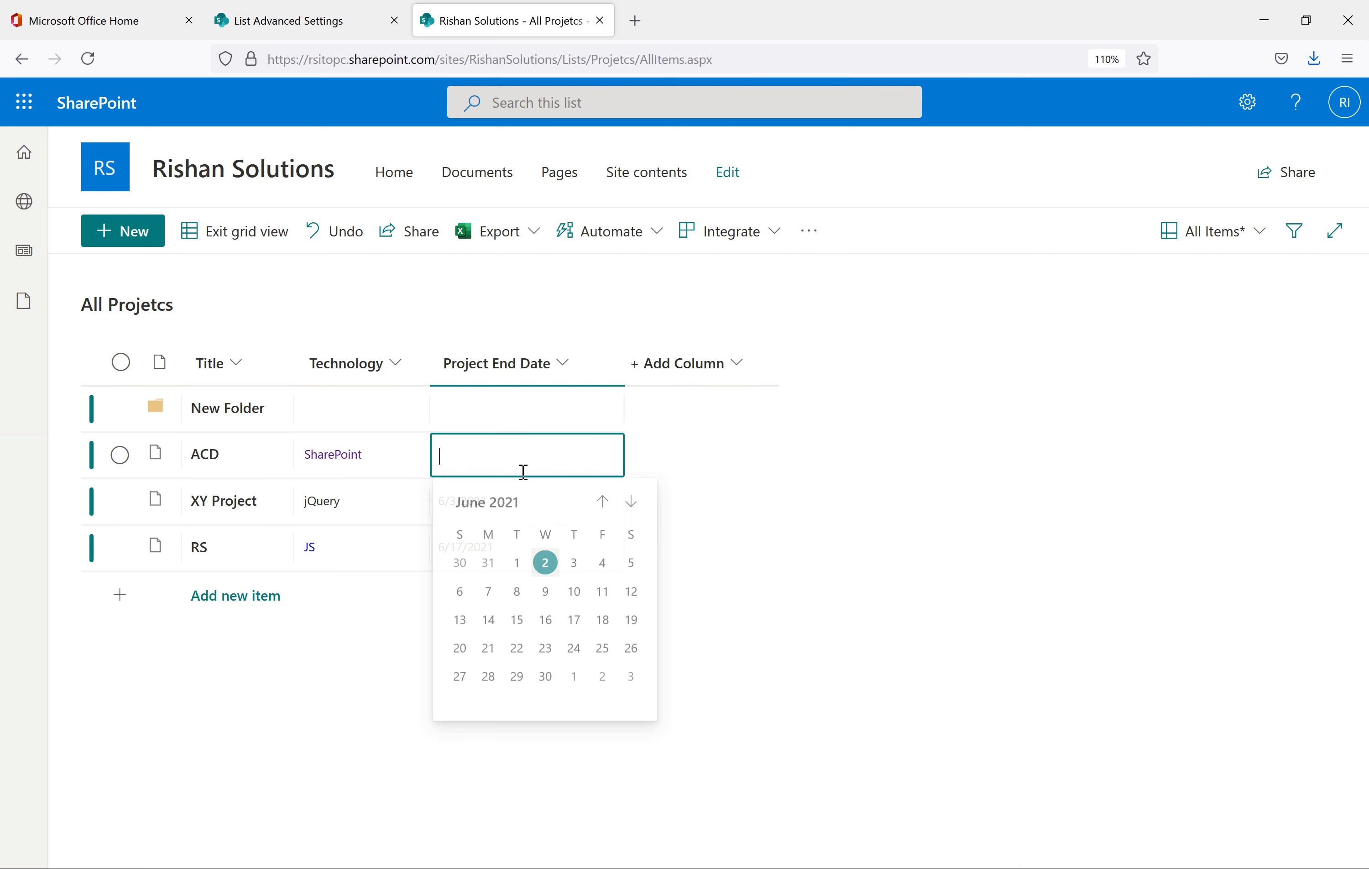
pyautogui.click(547, 683)
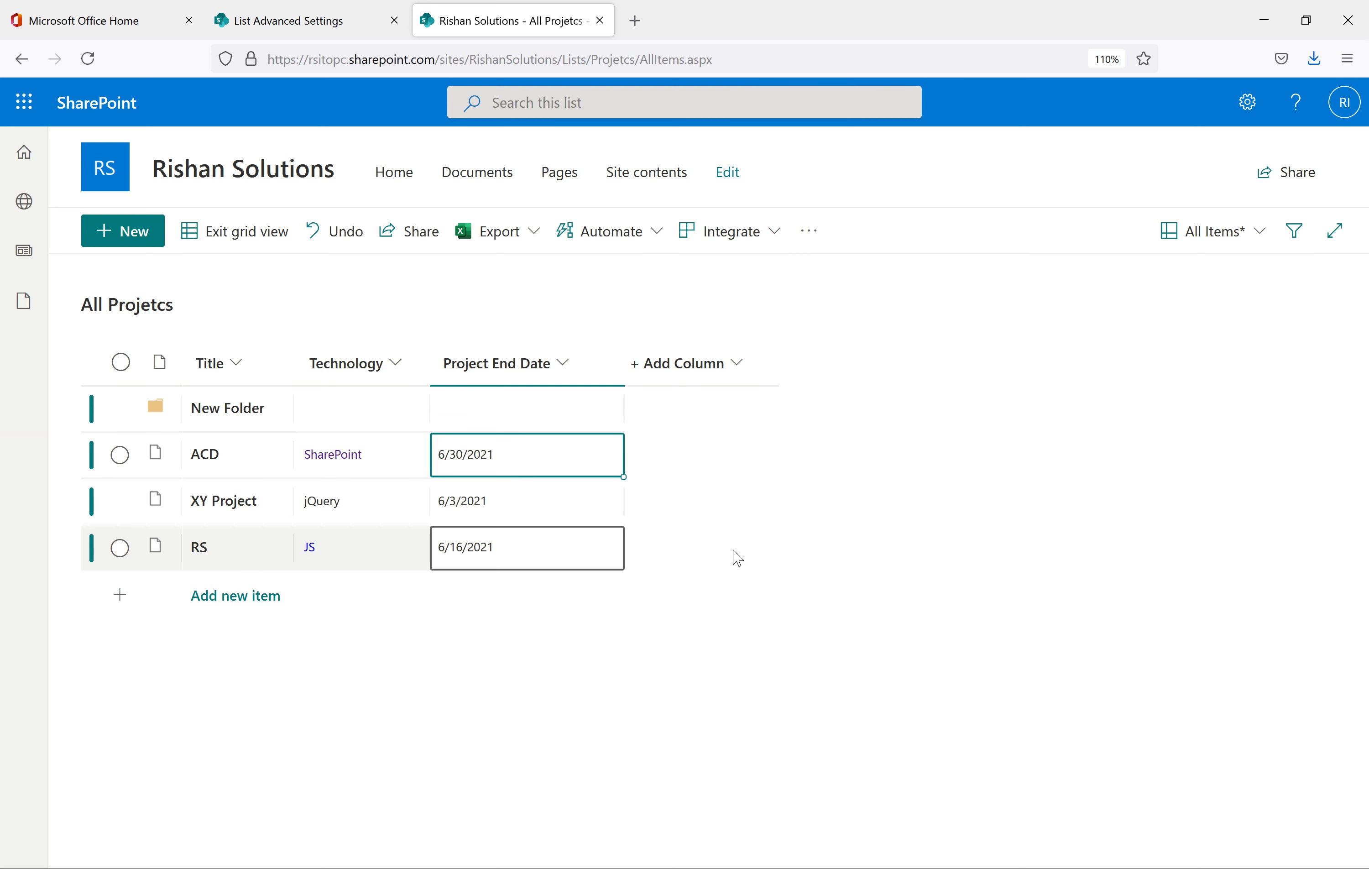
pyautogui.click(231, 235)
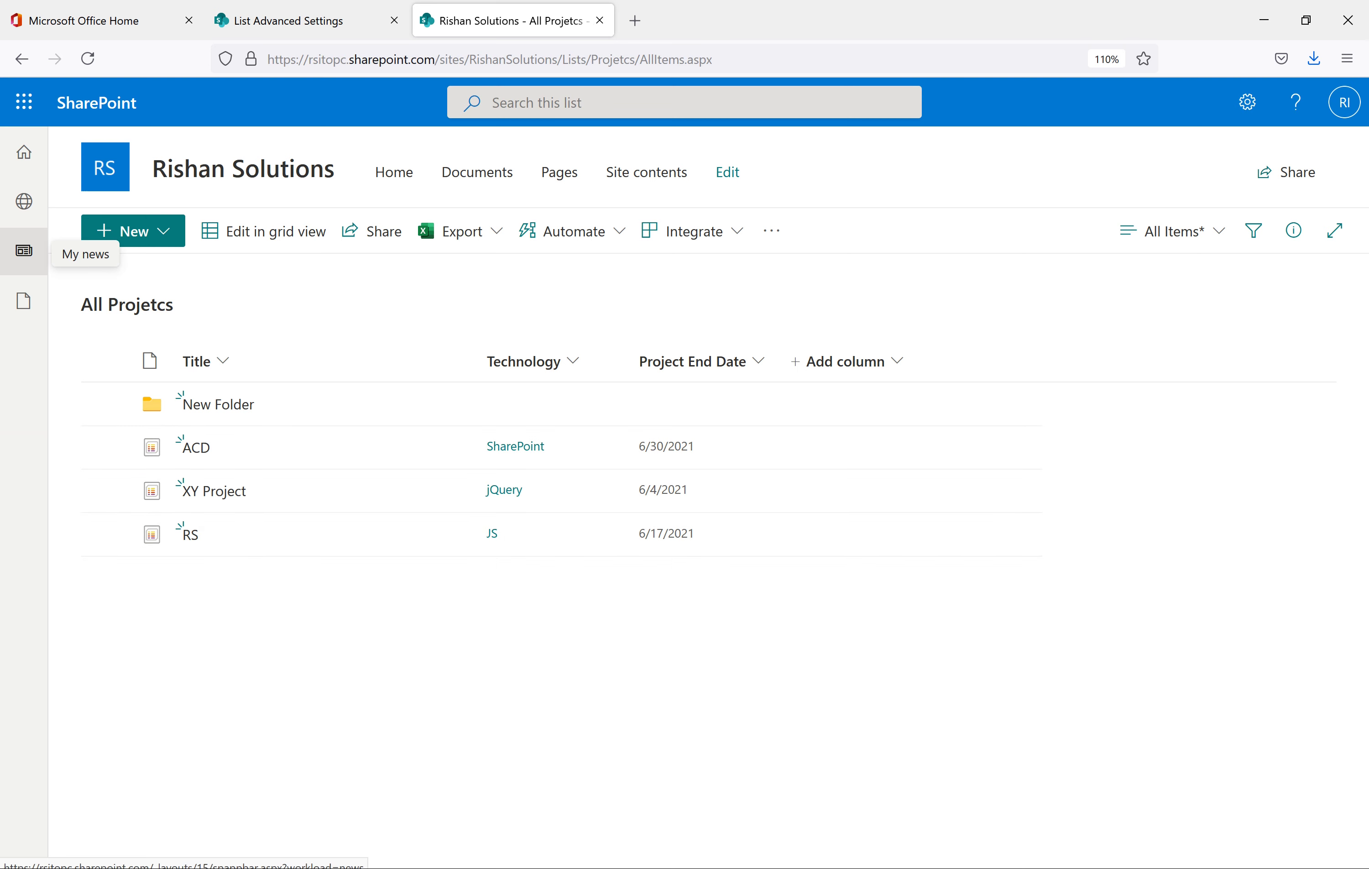
# Return to the advanced settings, disallow editing items with Quick Edit and the Details Pane, and save.
pyautogui.click(260, 20)
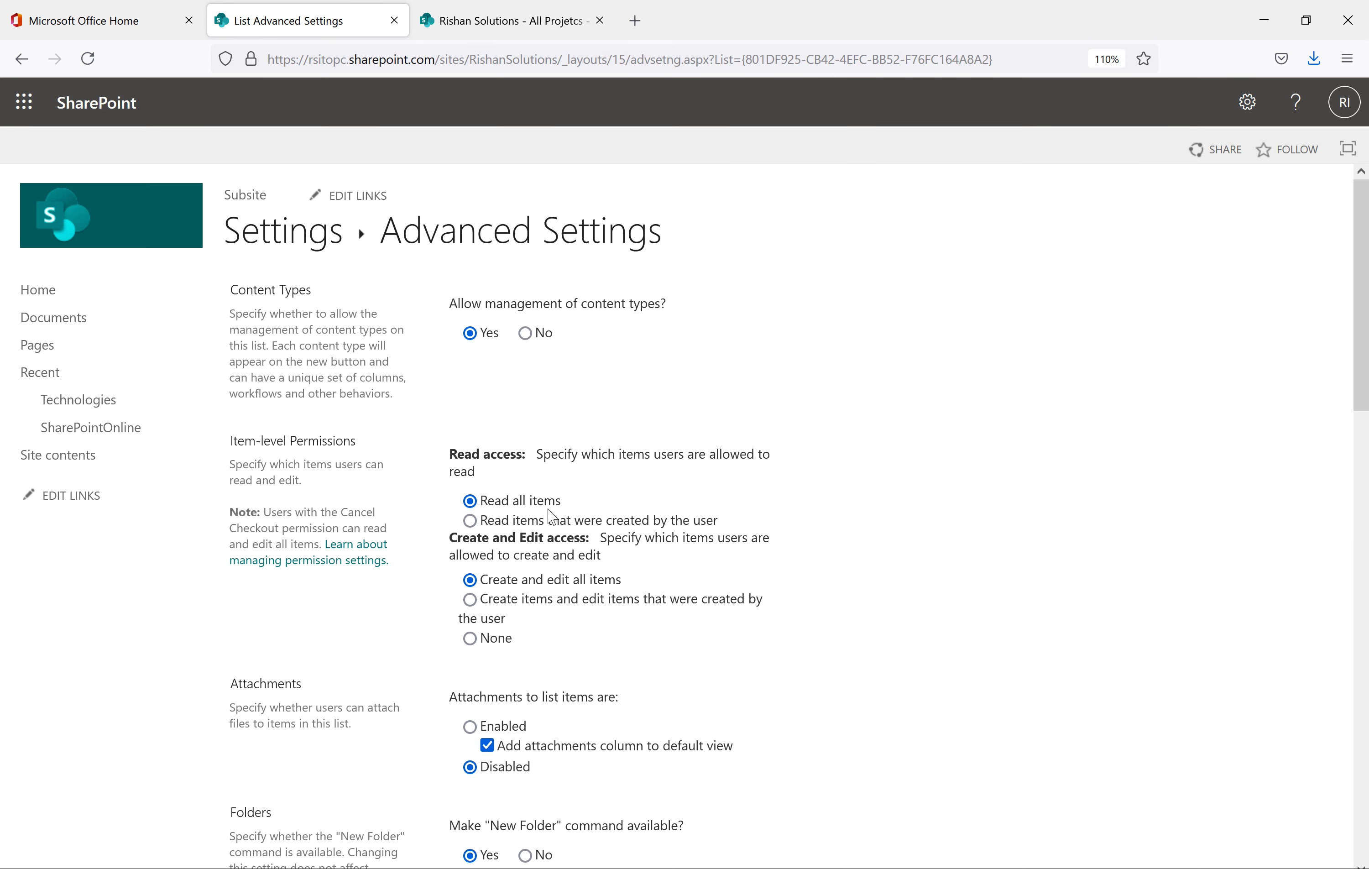
pyautogui.scroll(-15, 540, 517)
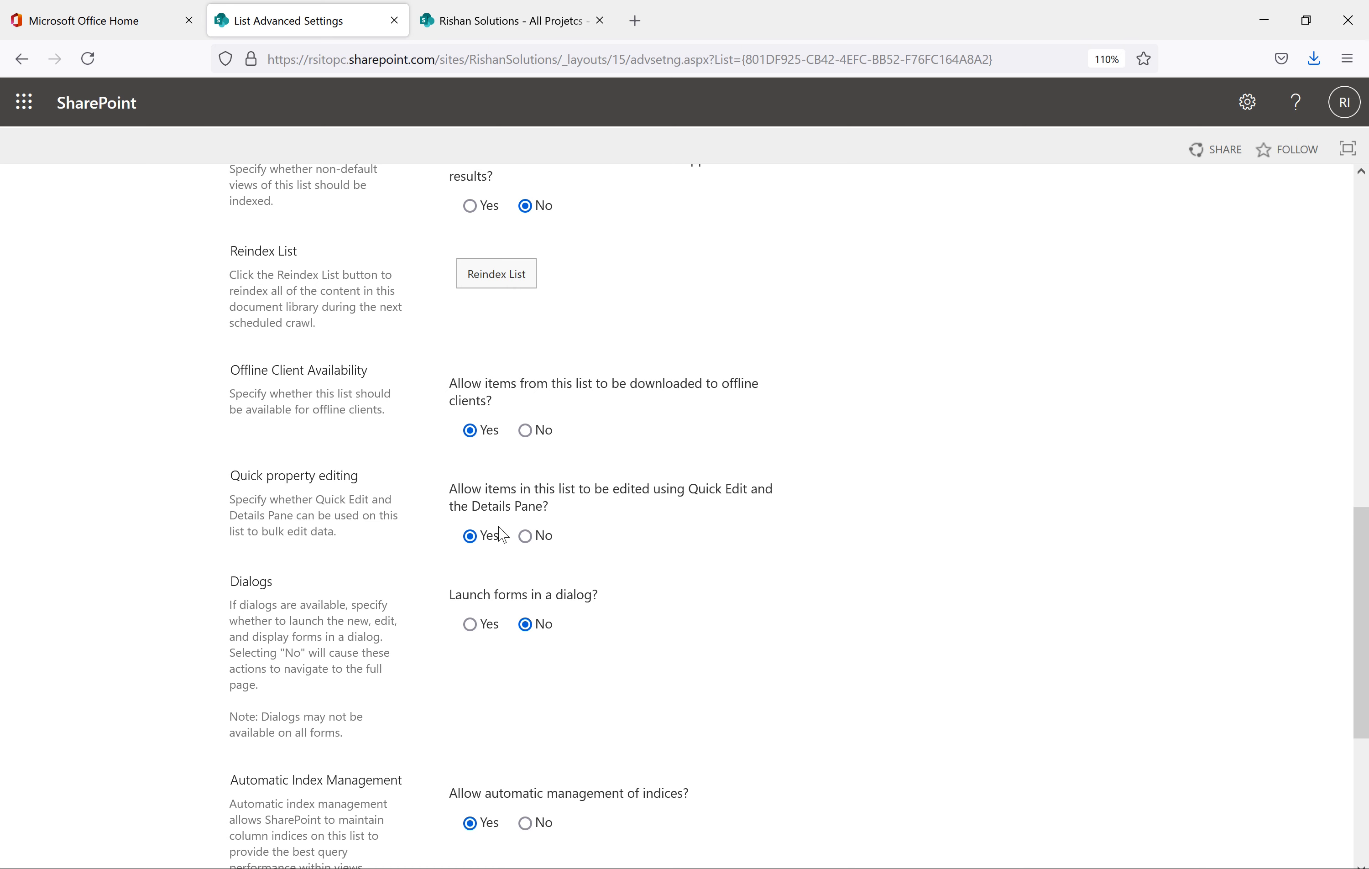
pyautogui.click(534, 536)
pyautogui.scroll(-1, 836, 574)
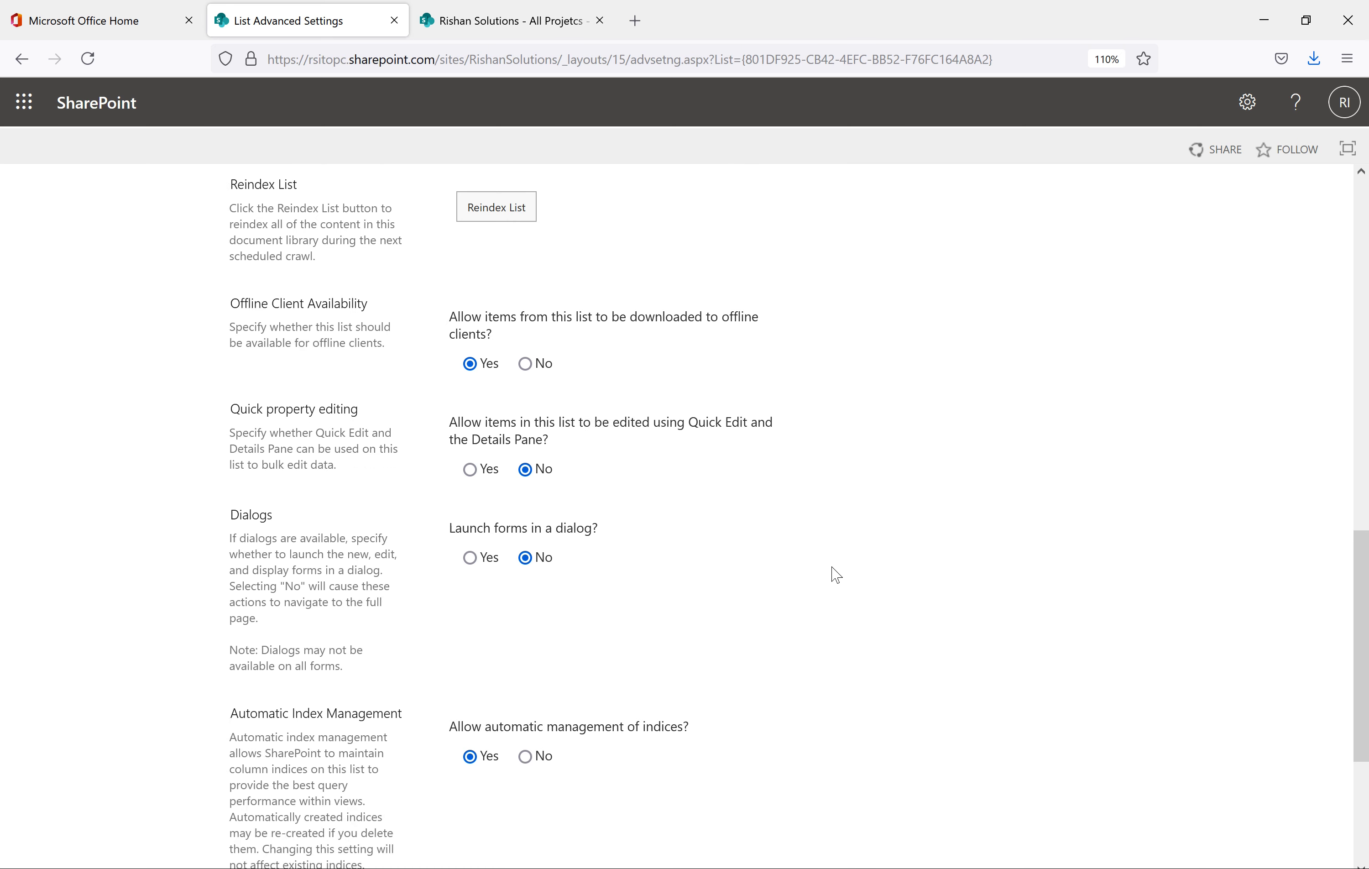
pyautogui.scroll(-4, 836, 575)
pyautogui.click(702, 780)
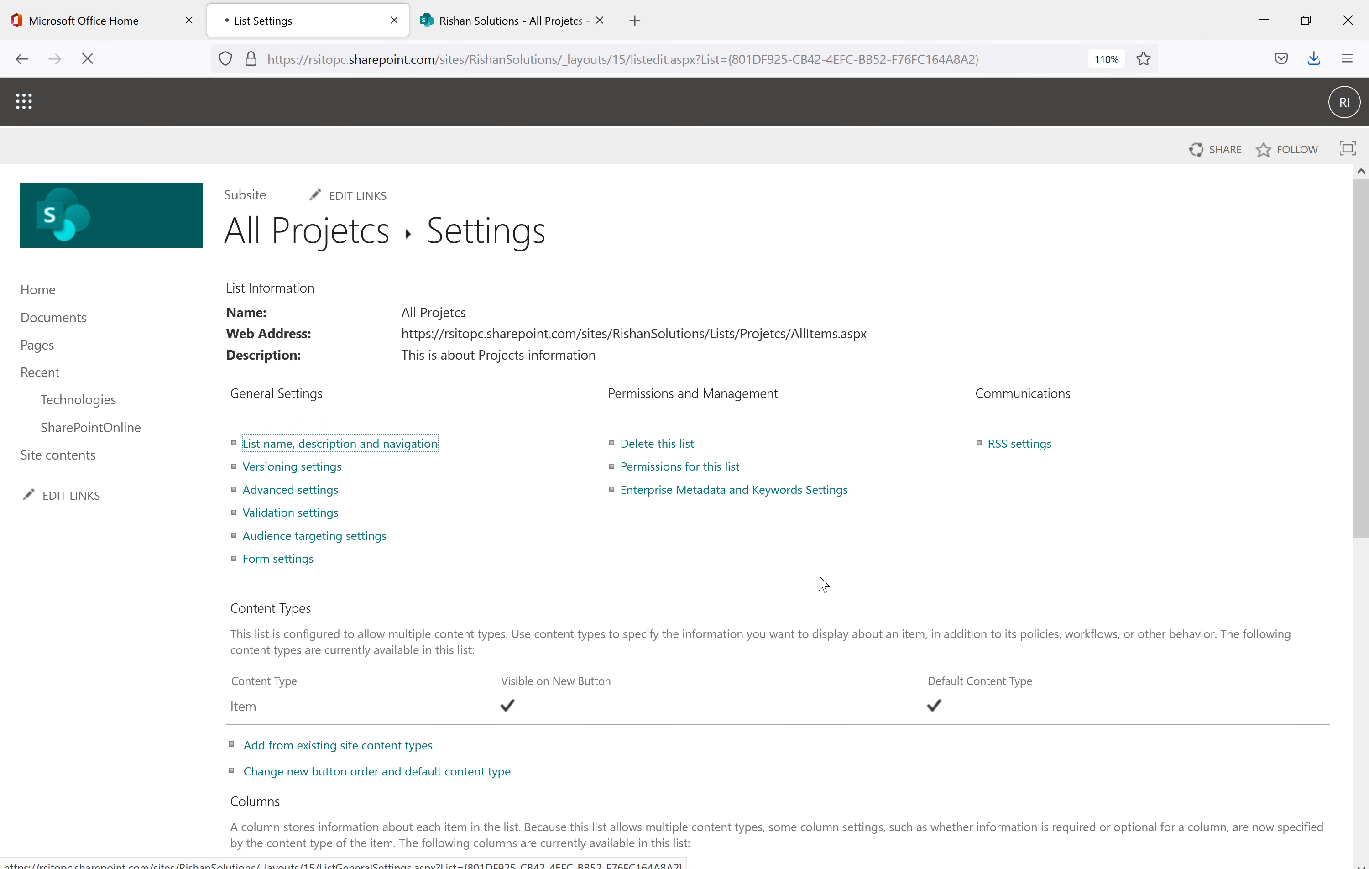
# Return to the All Projetcs list and reload it to check whether the grid view command is offered.
pyautogui.scroll(-10, 759, 623)
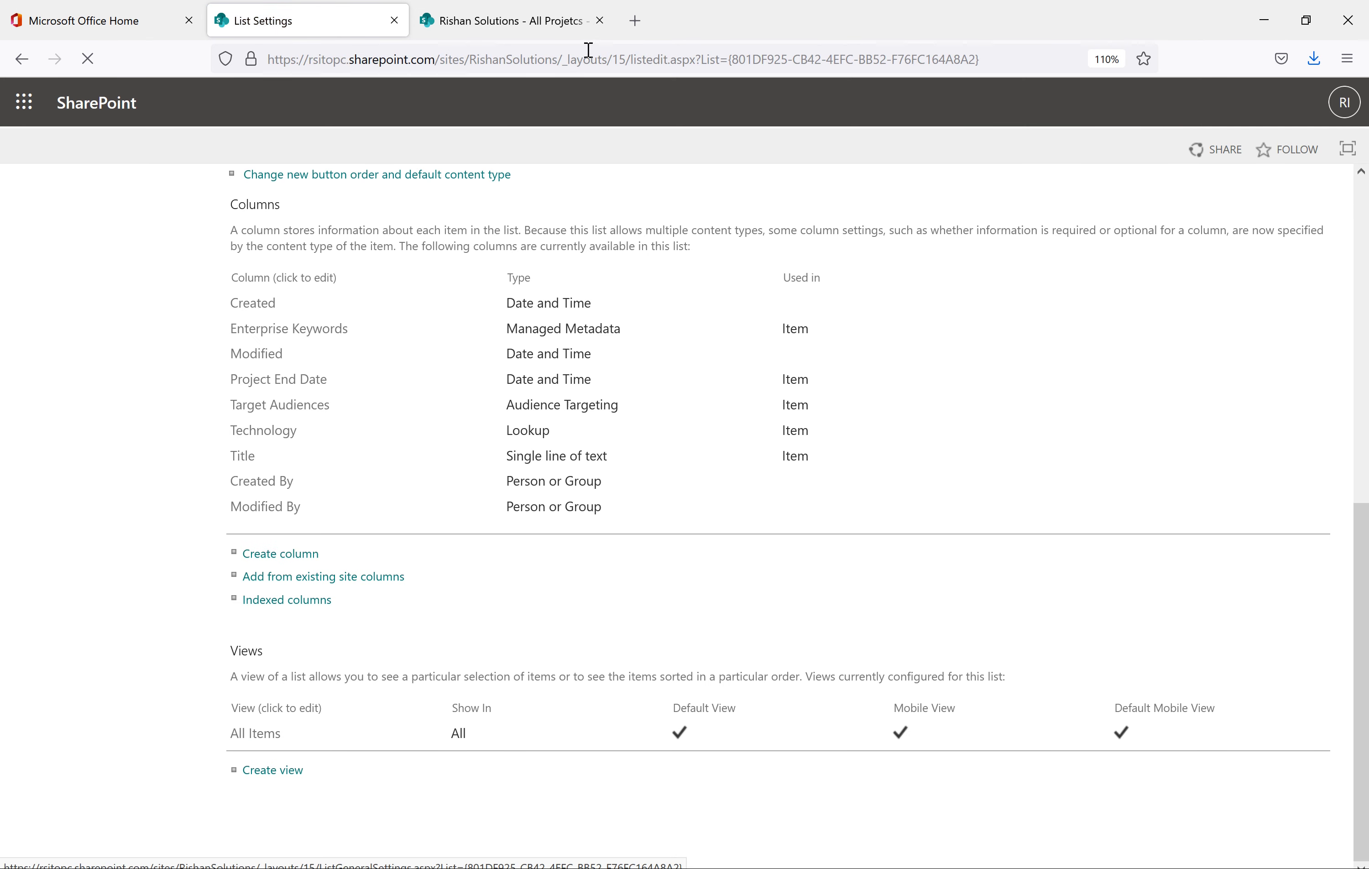
pyautogui.click(541, 18)
pyautogui.click(89, 60)
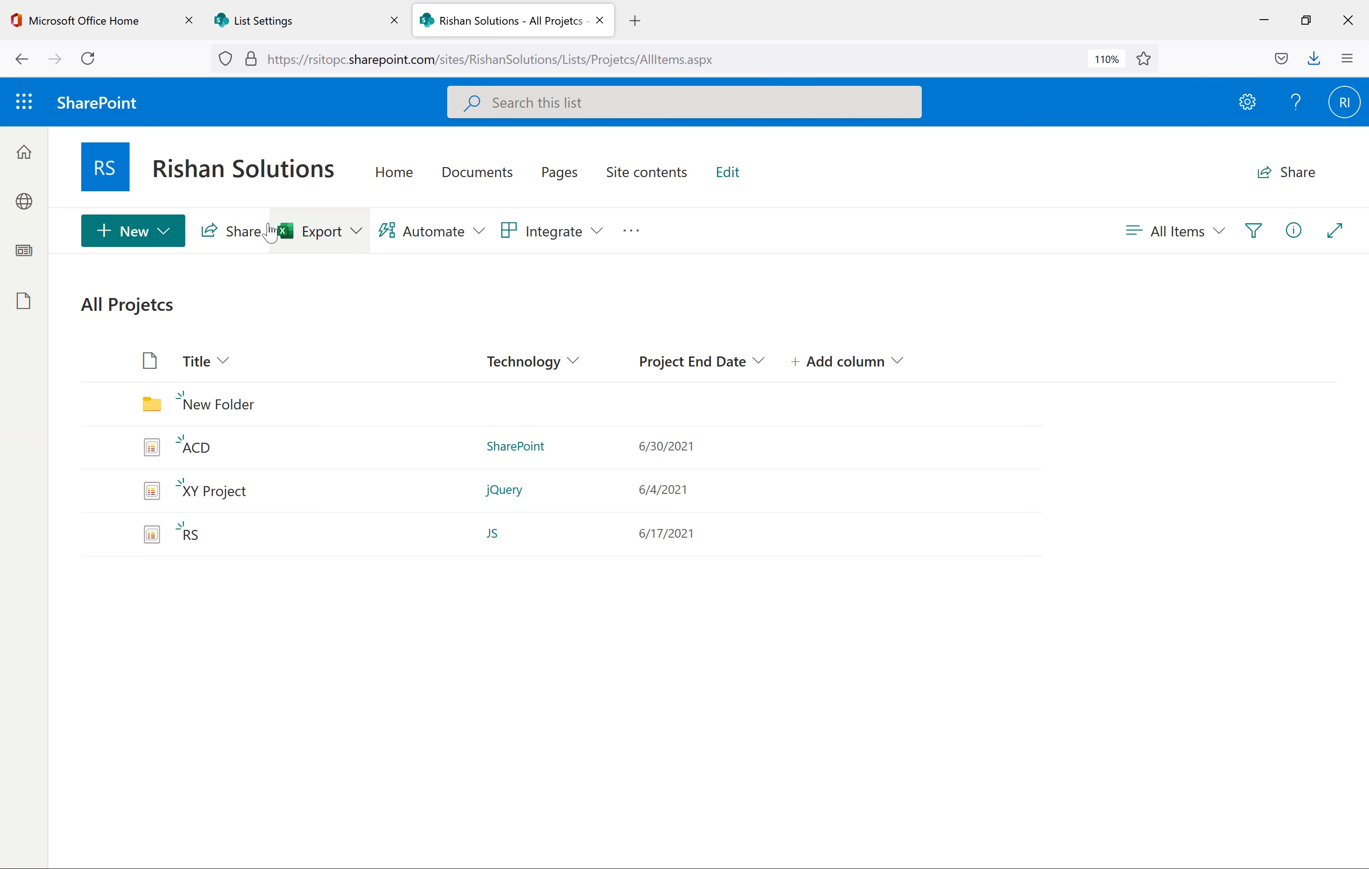
# Reopen the list's advanced settings and examine the option for launching forms in a dialog.
pyautogui.click(262, 18)
pyautogui.scroll(9, 492, 430)
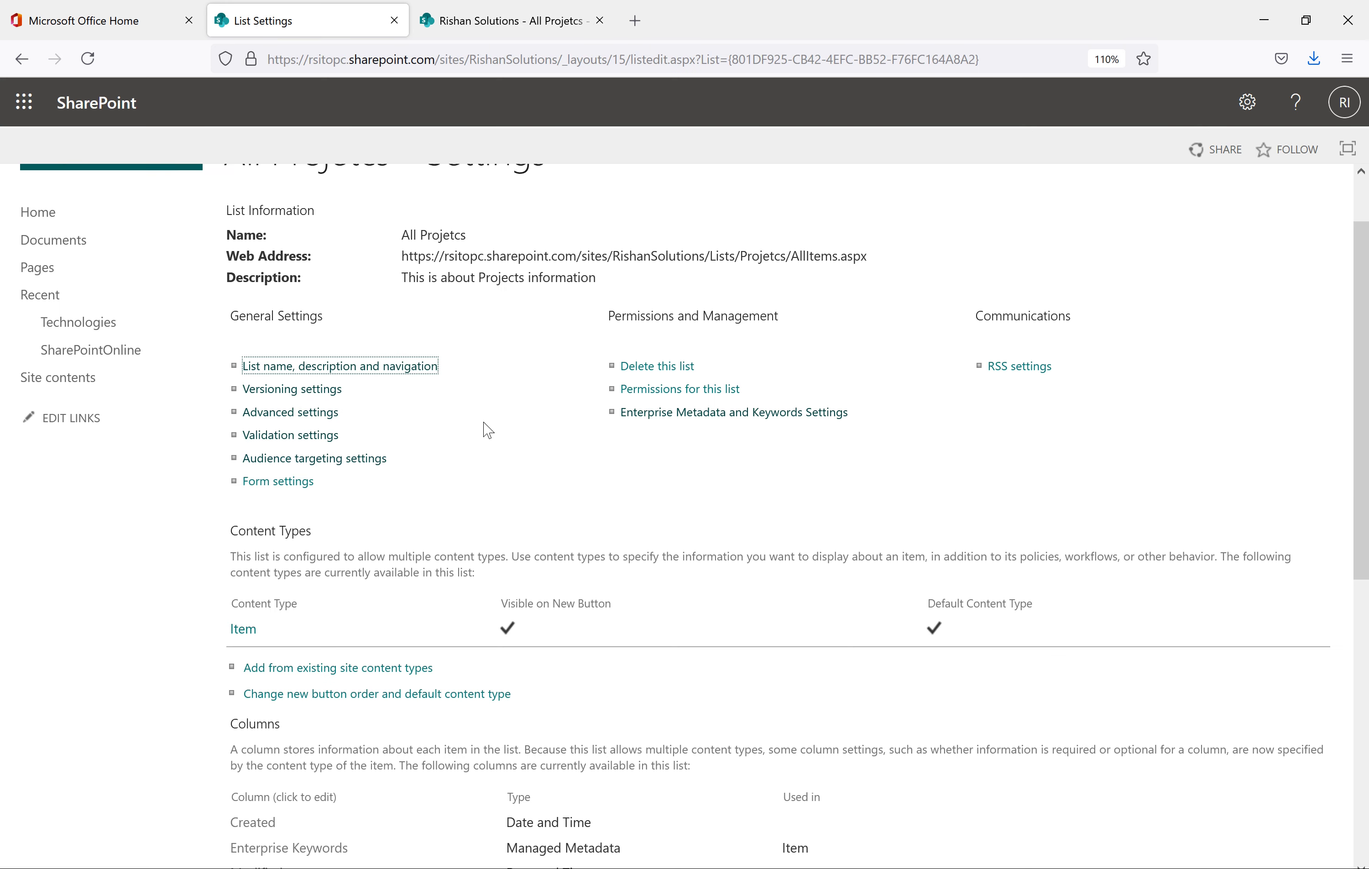
pyautogui.click(312, 419)
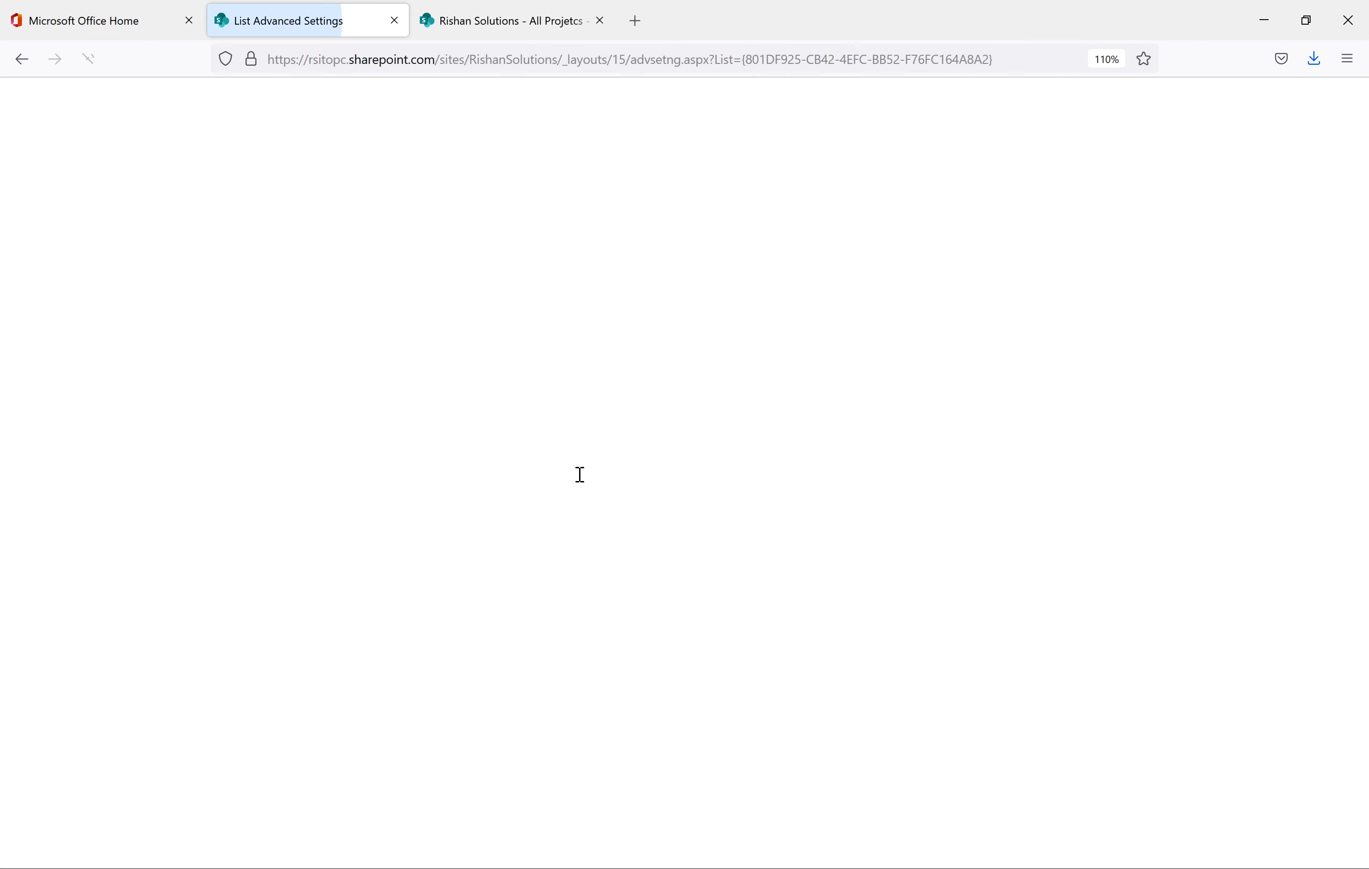
pyautogui.scroll(-12, 553, 504)
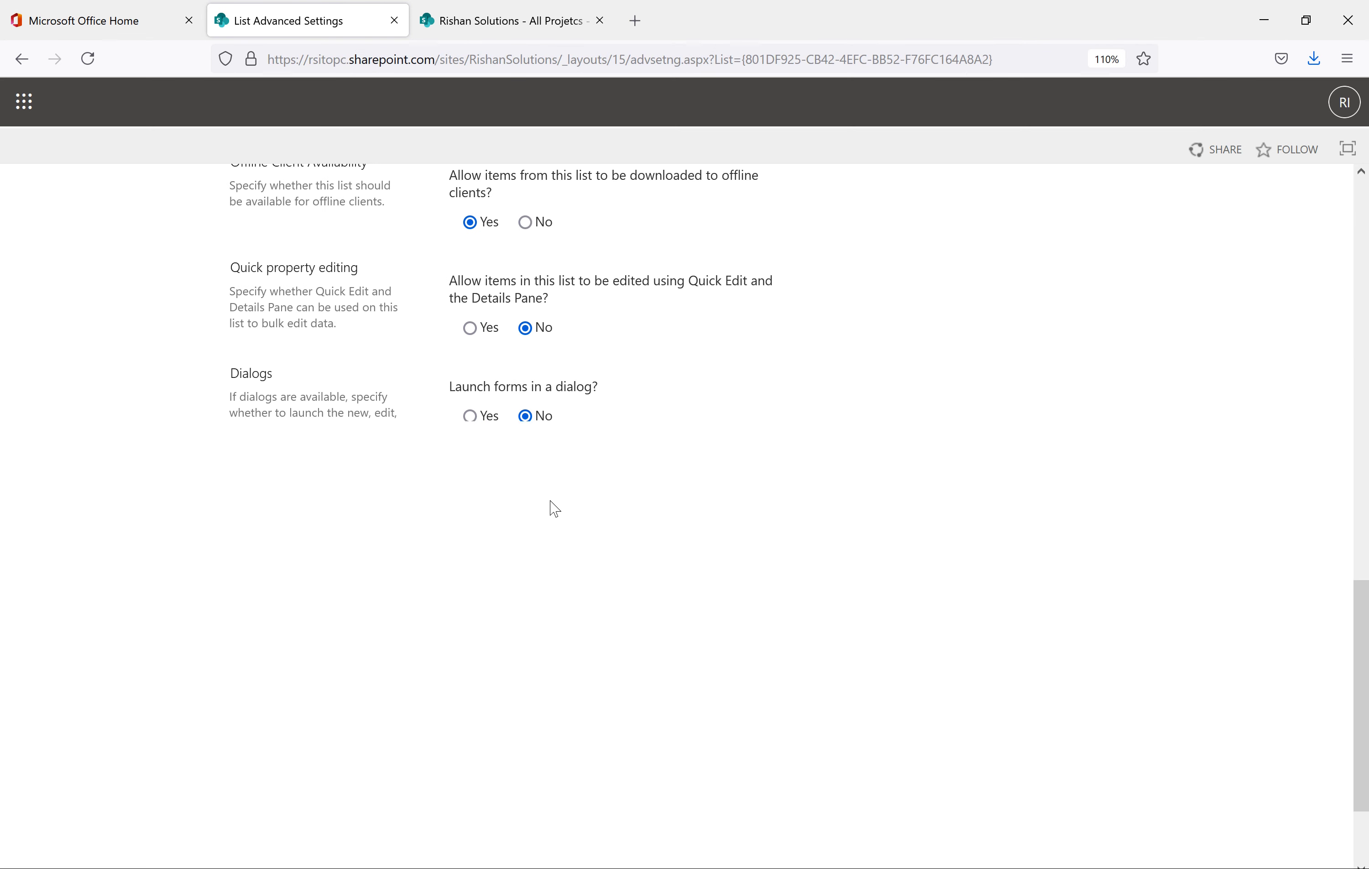
pyautogui.scroll(-5, 549, 512)
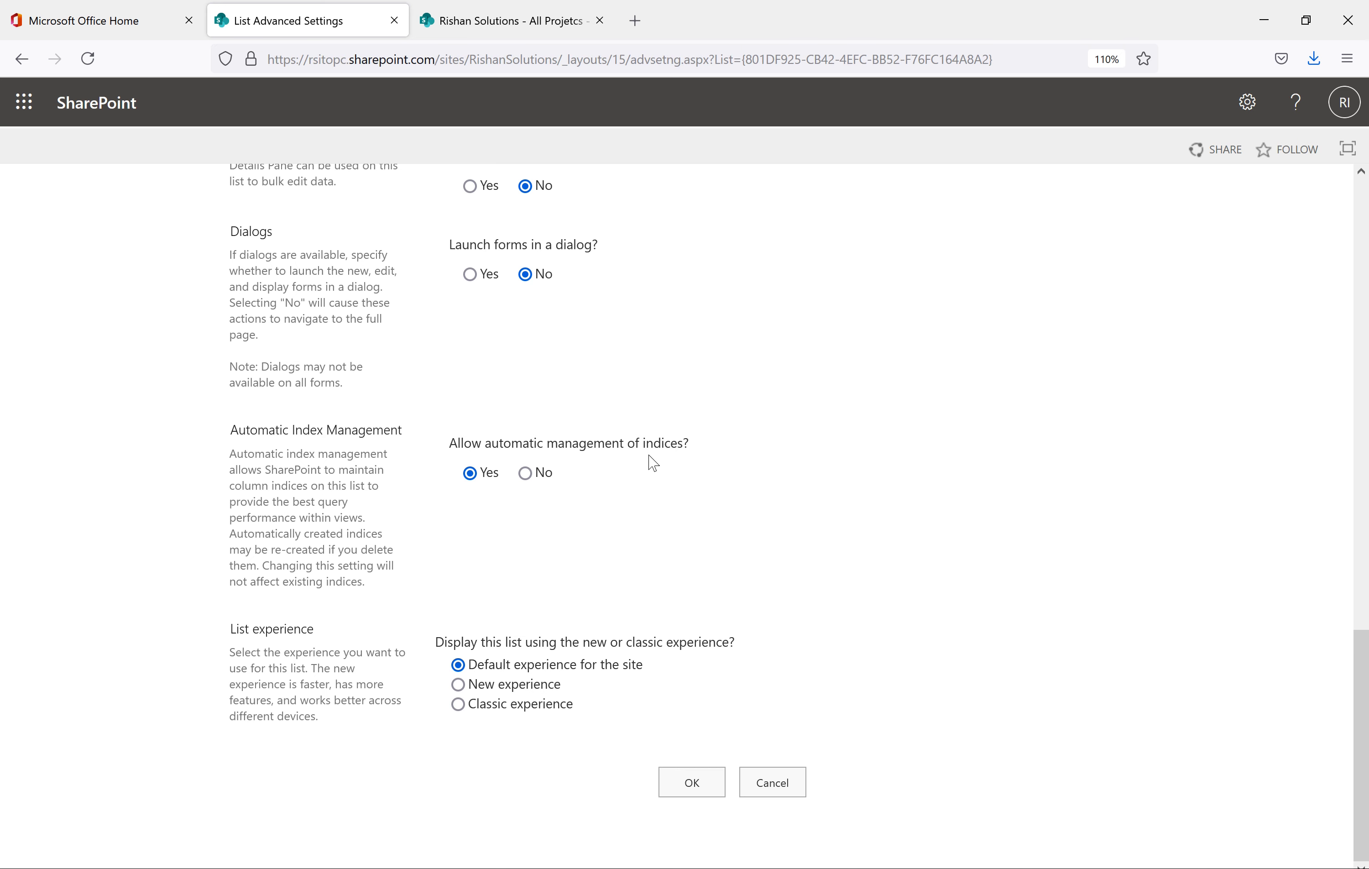
pyautogui.scroll(2, 502, 353)
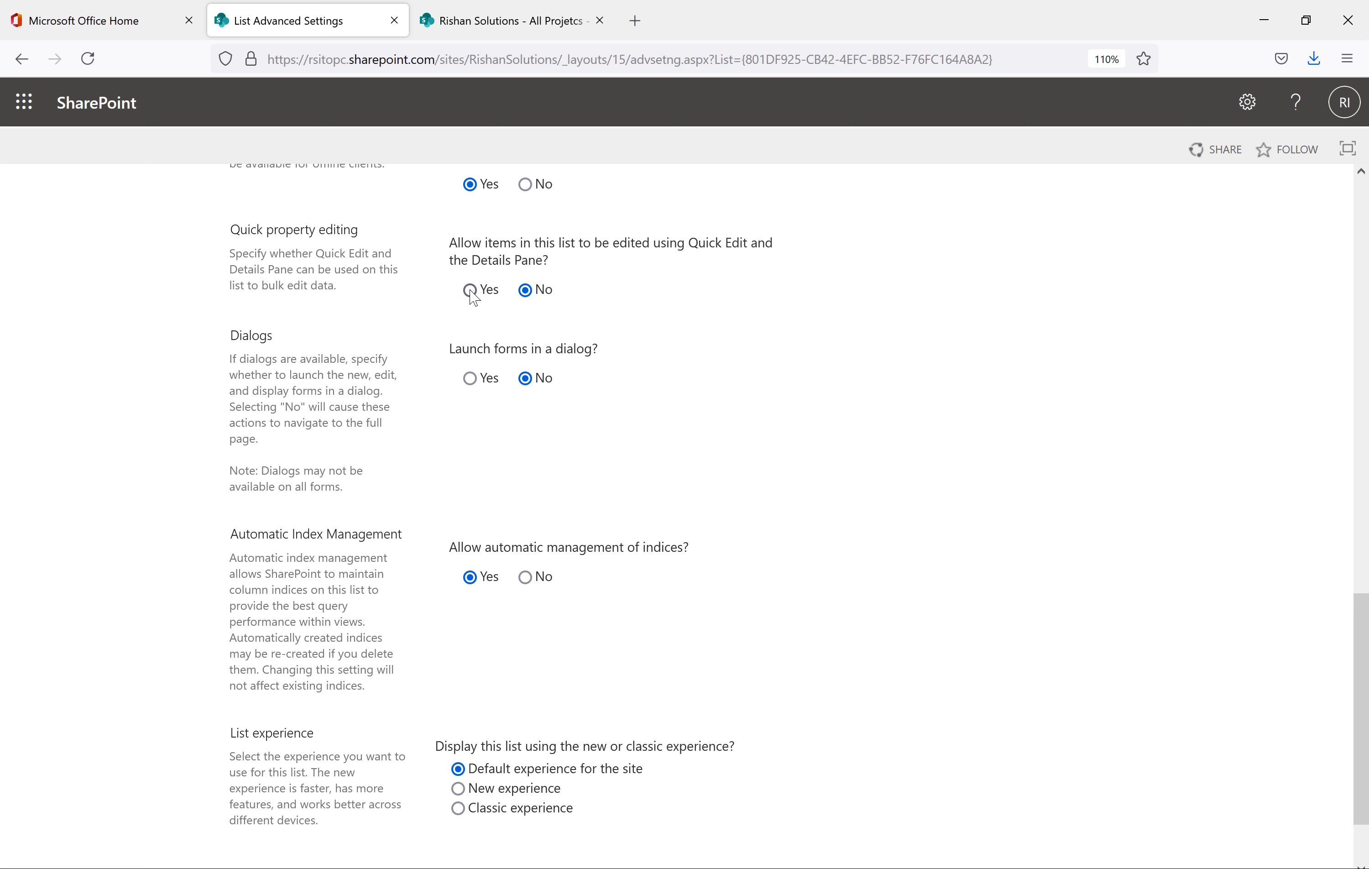
# Look at the All Projetcs list again, then examine the Automatic Index Management option in the advanced settings.
pyautogui.click(470, 8)
pyautogui.click(305, 23)
pyautogui.scroll(-1, 487, 498)
pyautogui.scroll(-1, 487, 498)
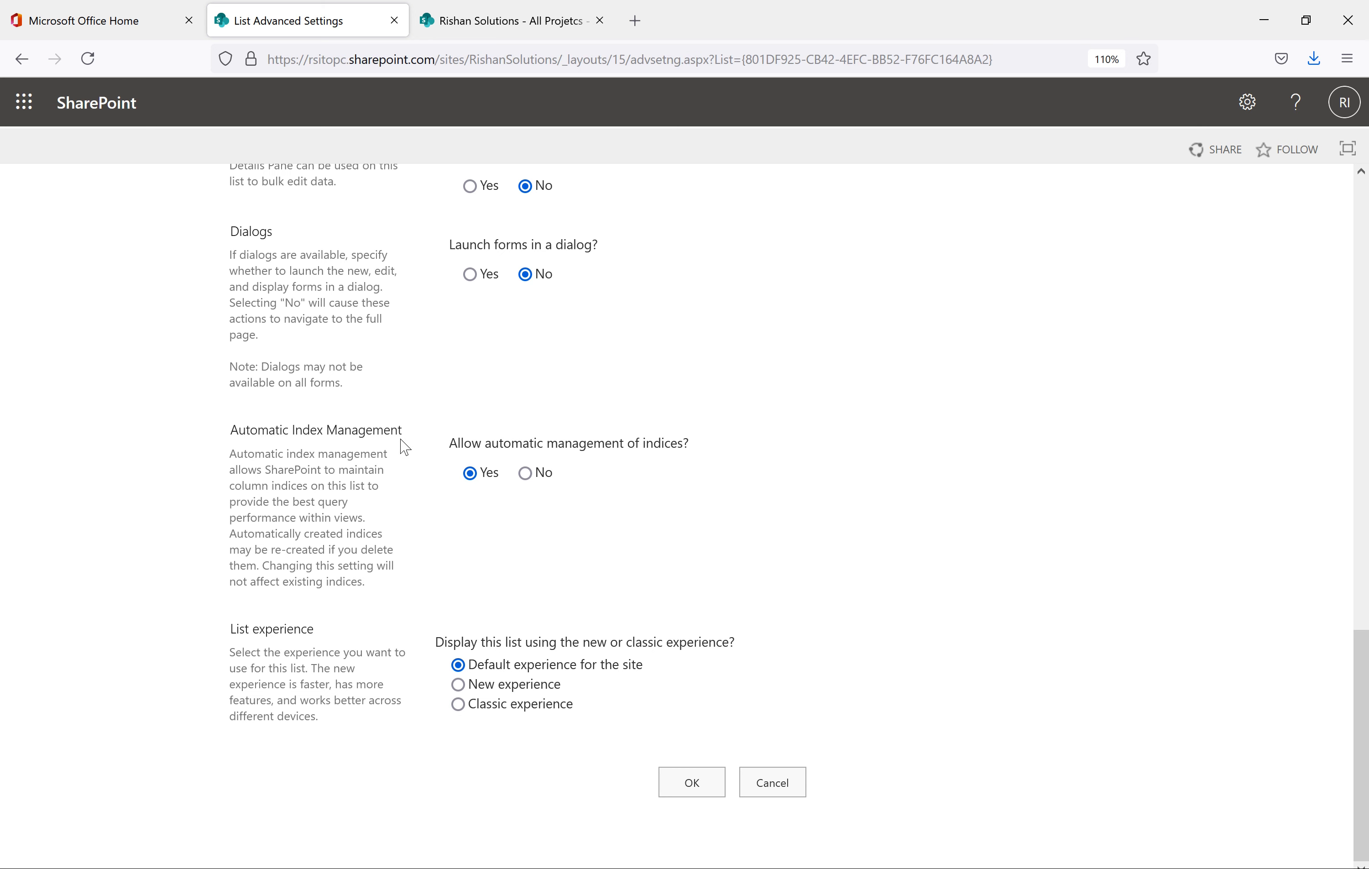
pyautogui.moveTo(670, 444); pyautogui.dragTo(458, 449)
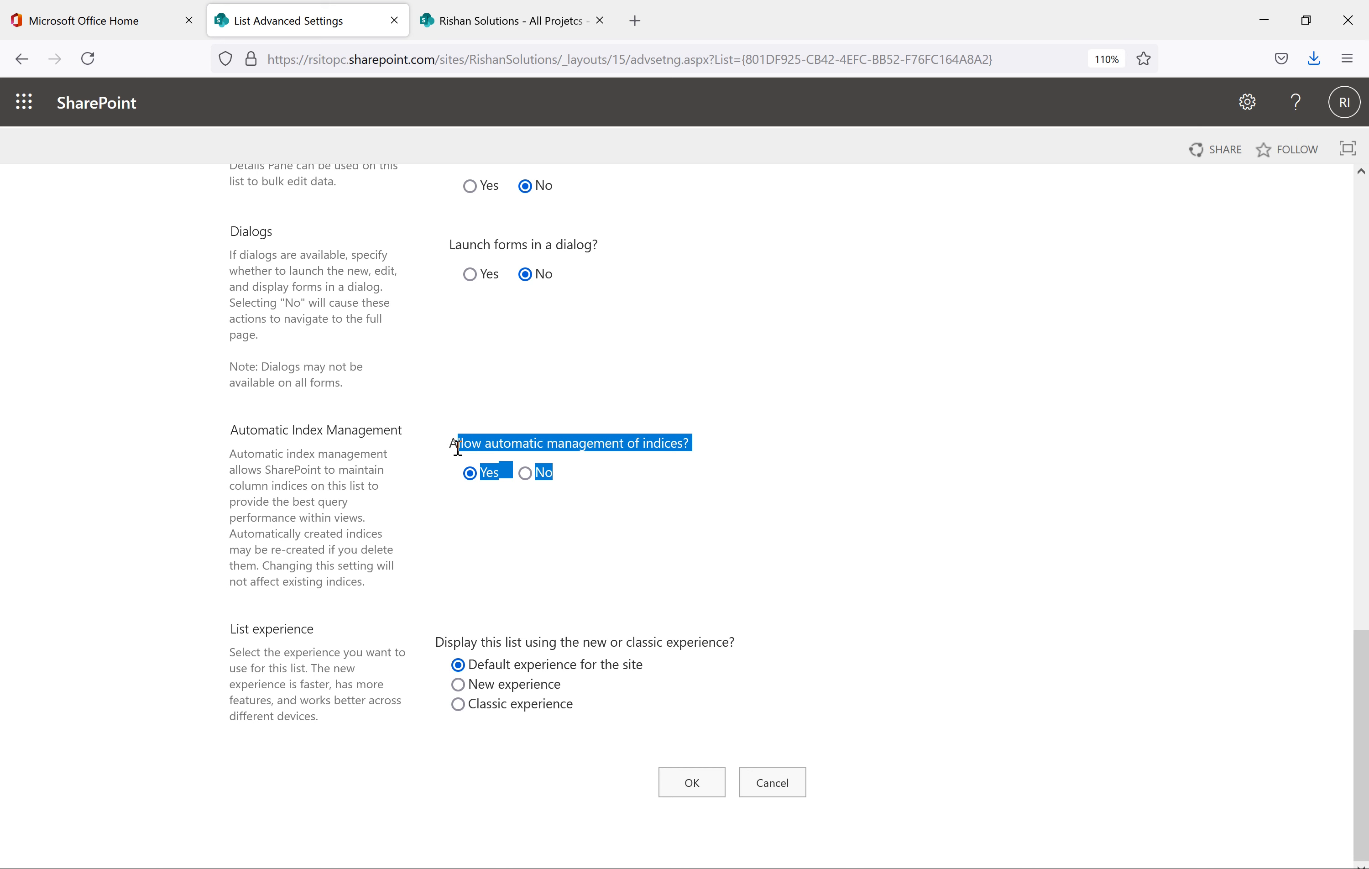
pyautogui.click(646, 535)
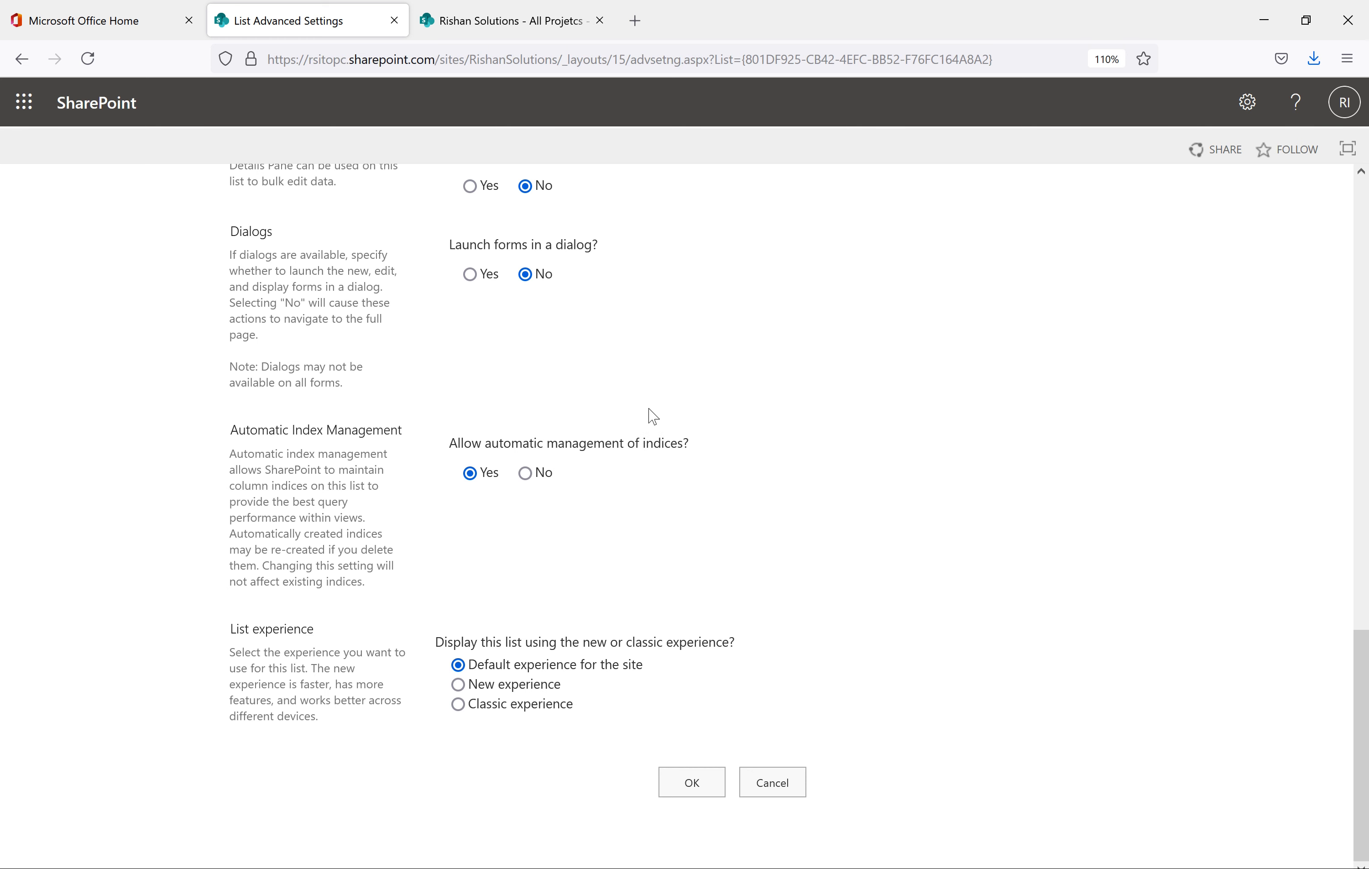
# Review the List experience options and choose Classic experience for displaying the list.
pyautogui.moveTo(322, 631); pyautogui.dragTo(168, 632)
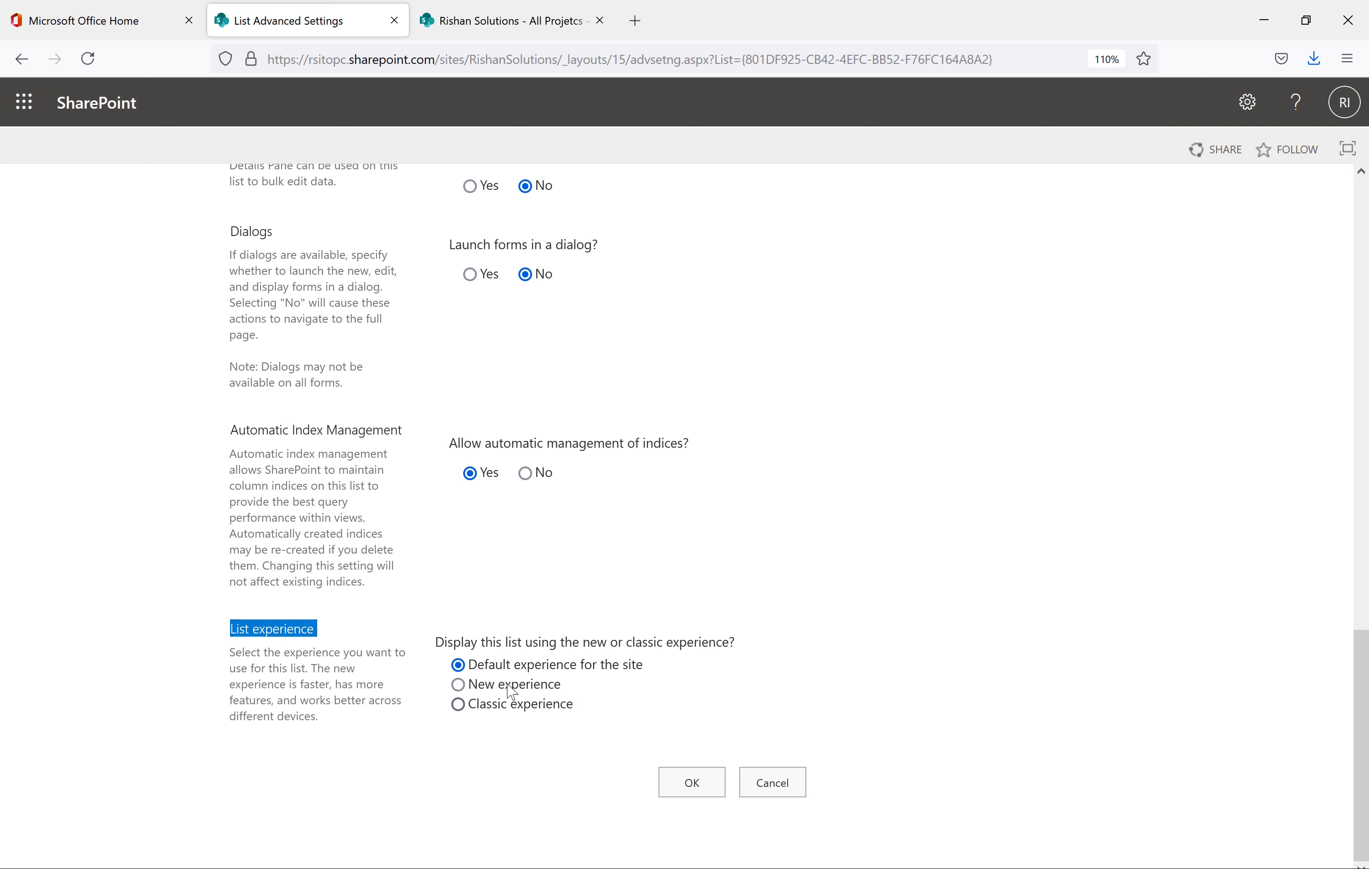
pyautogui.moveTo(648, 664); pyautogui.dragTo(467, 671)
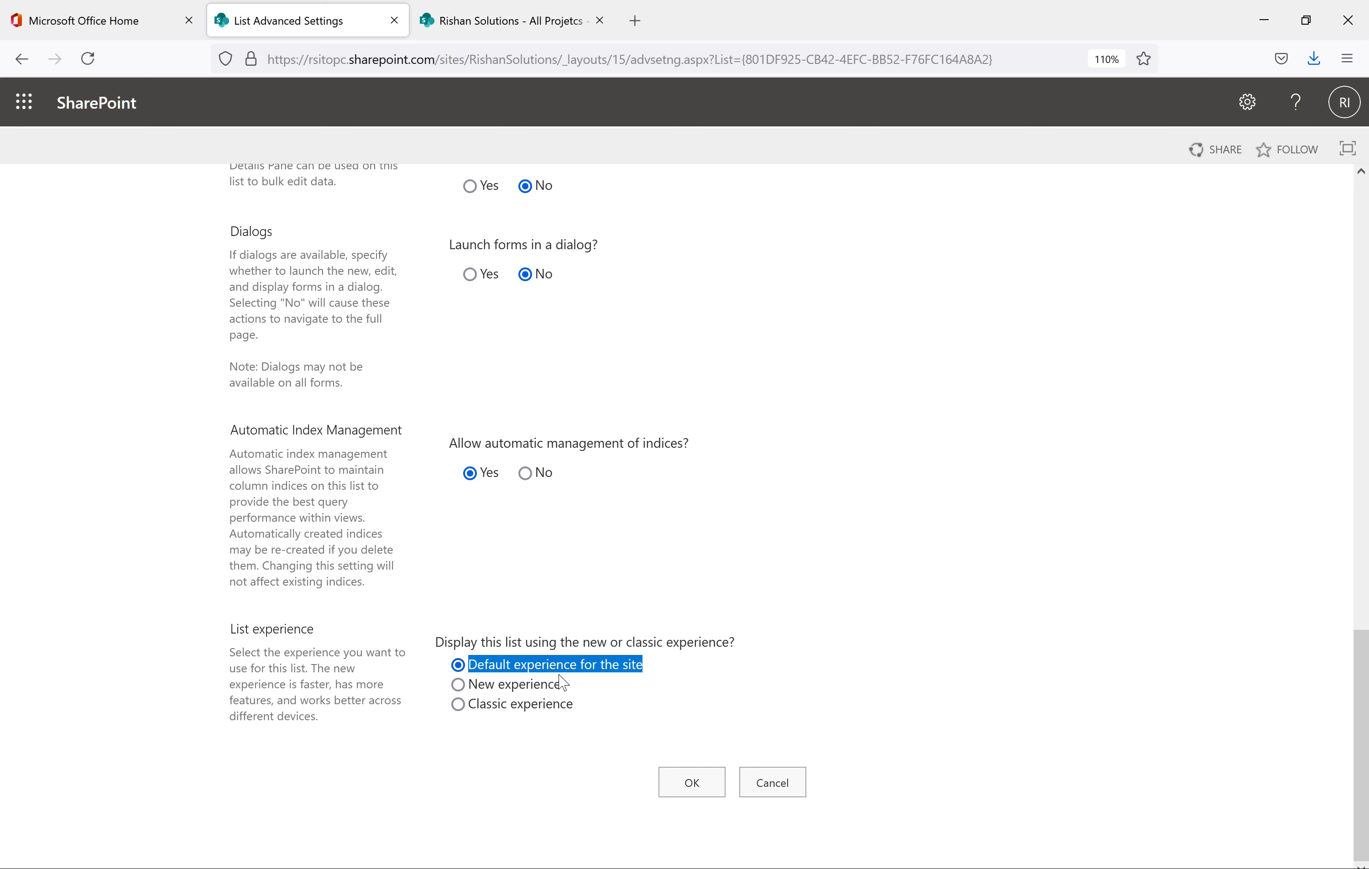
pyautogui.moveTo(595, 714); pyautogui.dragTo(440, 712)
pyautogui.click(859, 654)
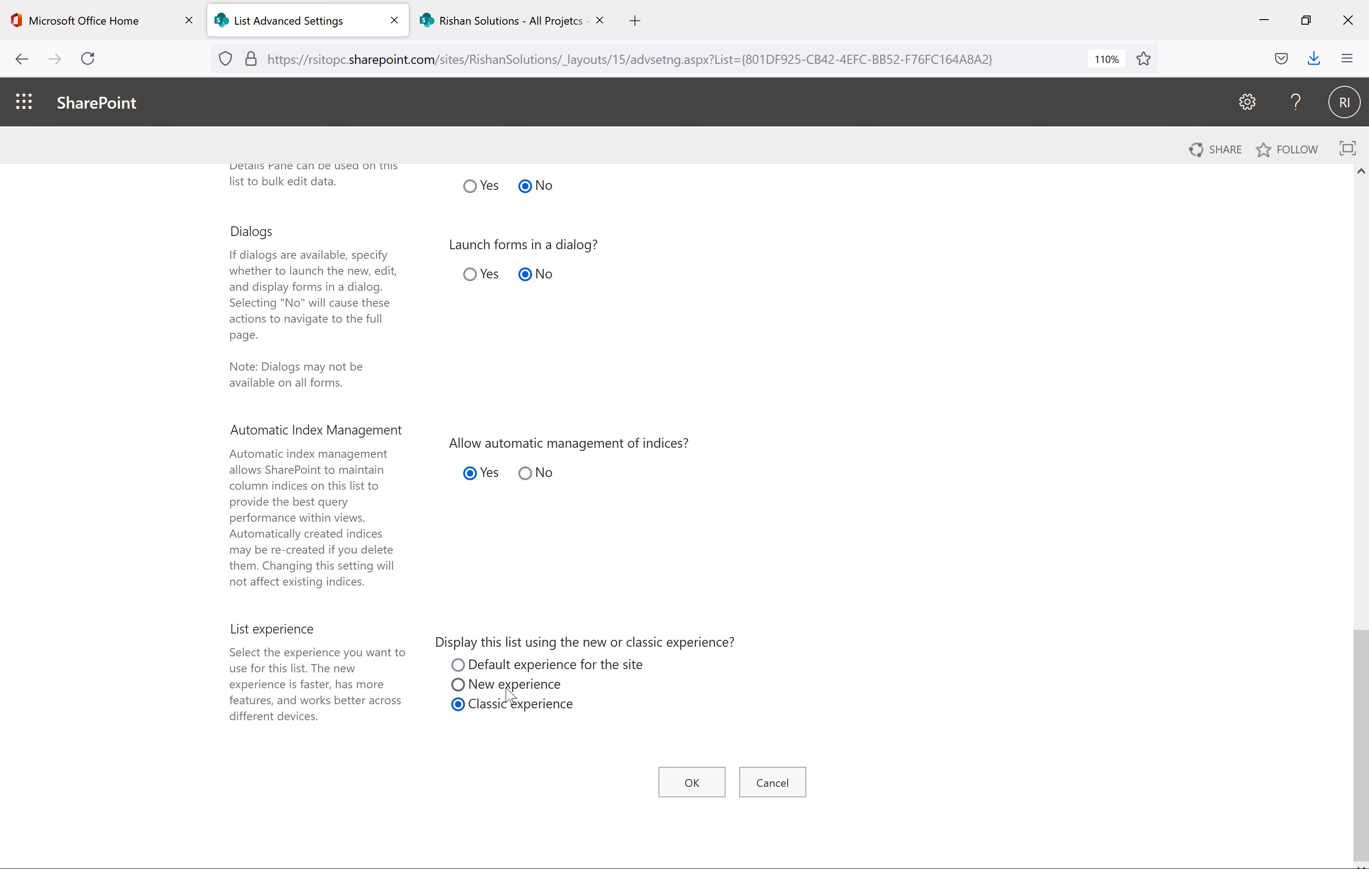
pyautogui.moveTo(600, 710); pyautogui.dragTo(474, 703)
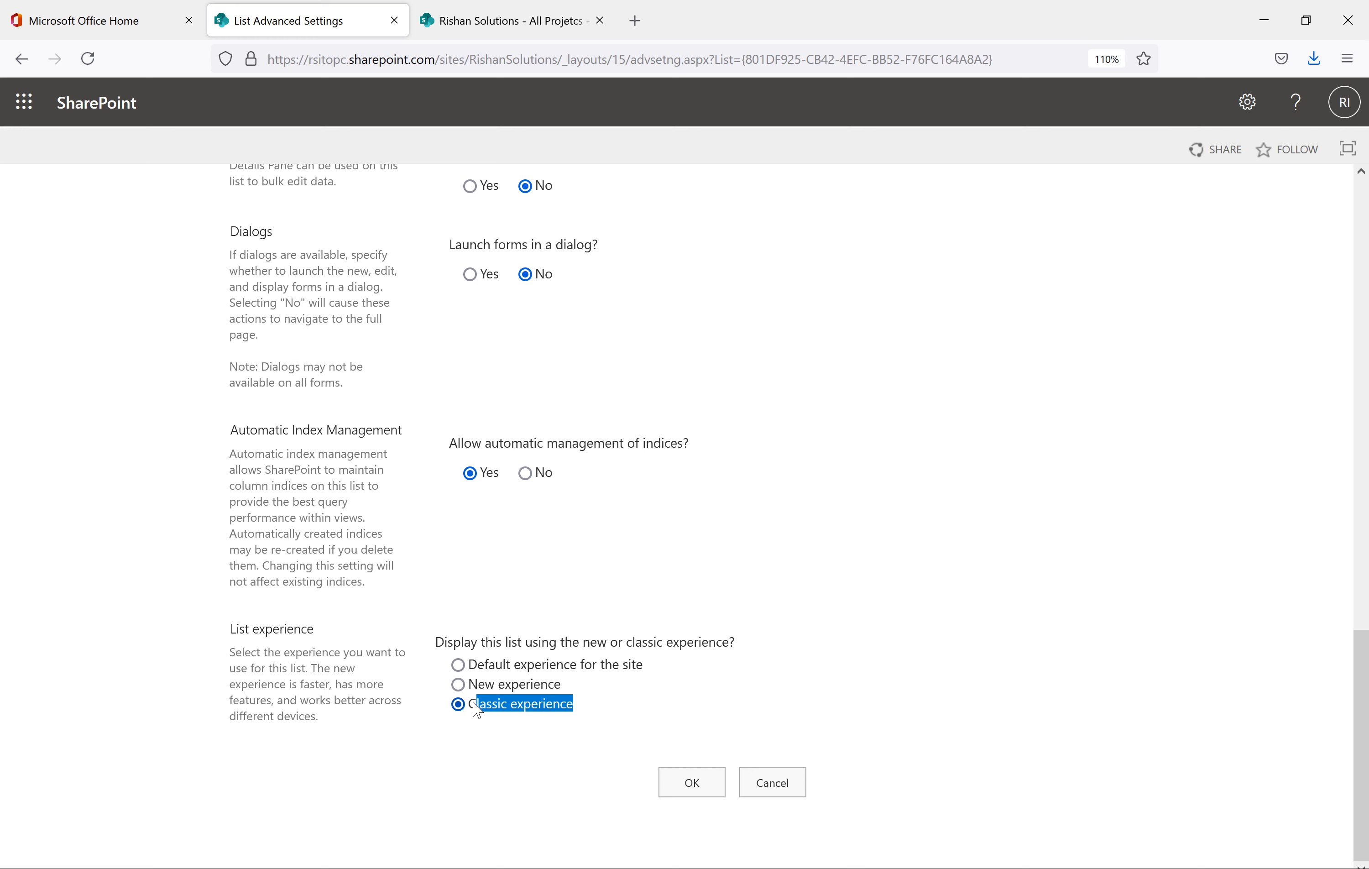